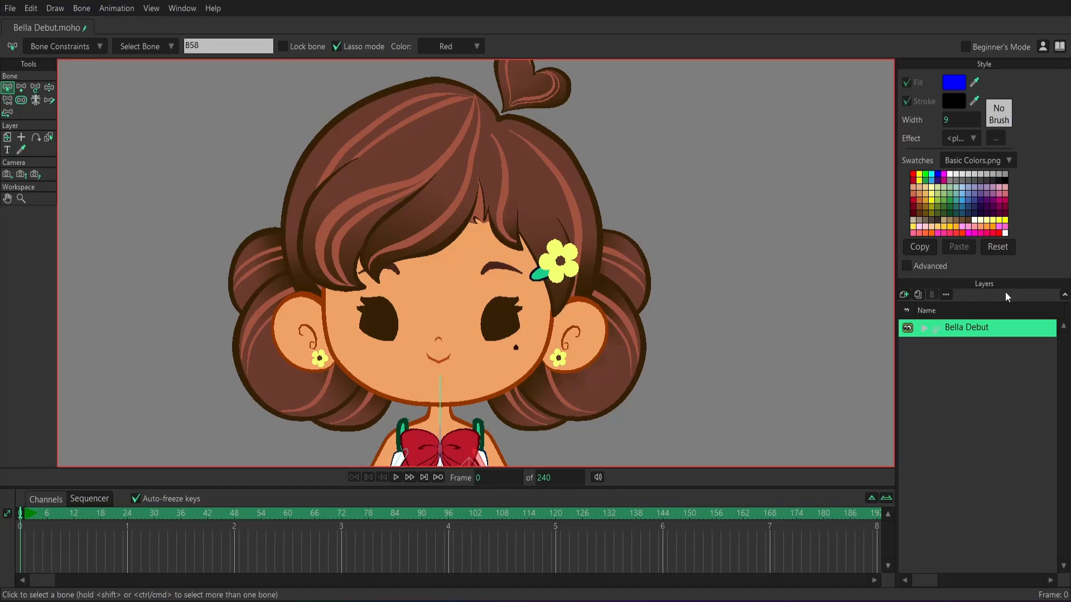
Step: Add a switch layer above the Bella Debut layer and name it Example
{"action": "left_click", "coordinate": [904, 296]}
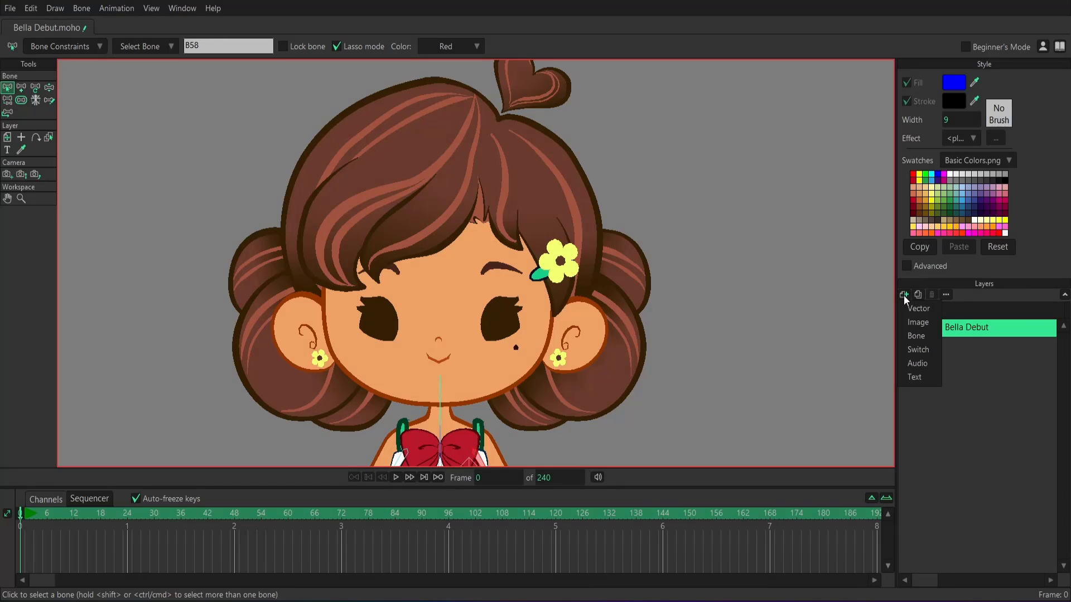
{"action": "left_click", "coordinate": [916, 350]}
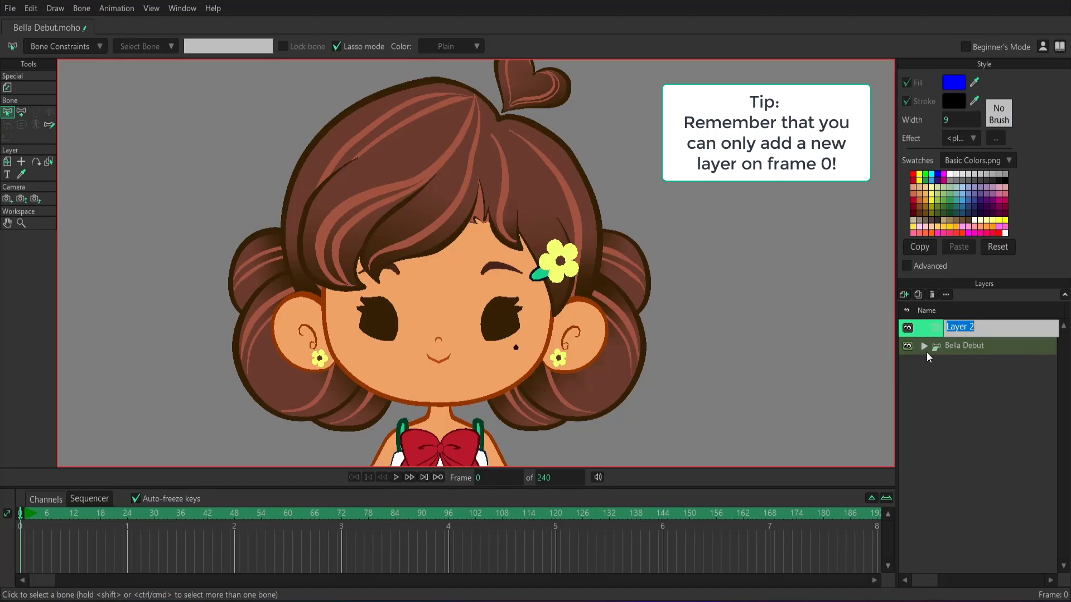
{"action": "key", "text": "Return"}
{"action": "double_click", "coordinate": [965, 333]}
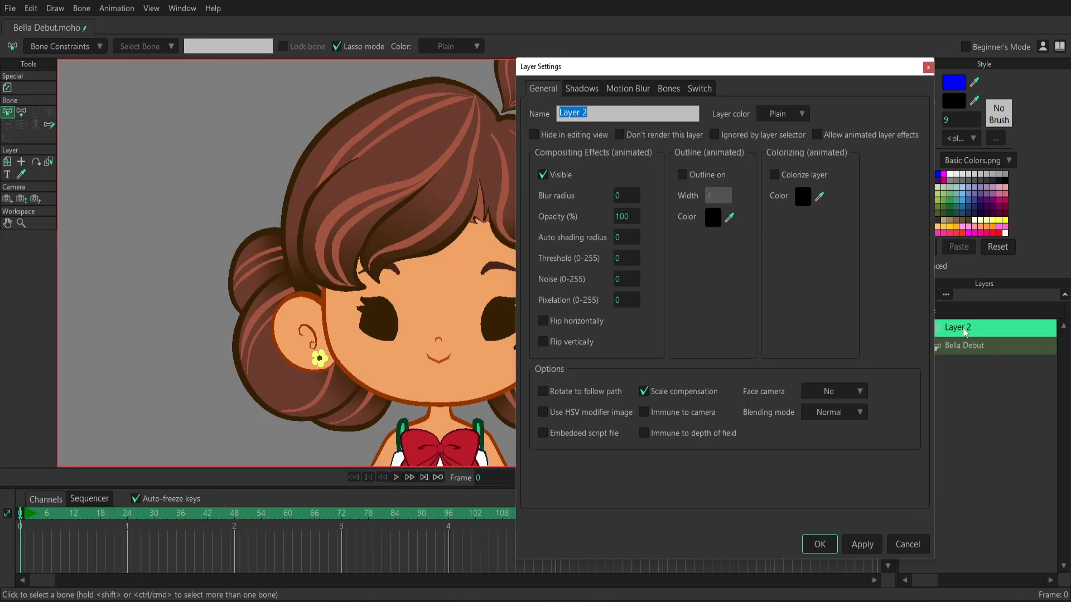
{"action": "type", "text": "Example"}
{"action": "key", "text": "Return"}
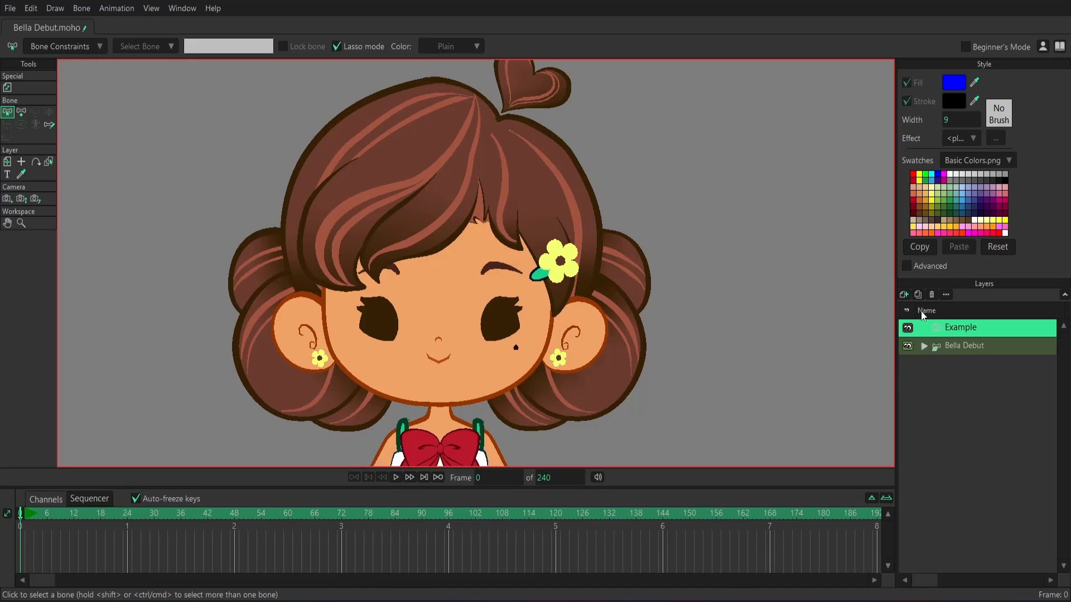
Step: Add a vector layer named Red above the Example layer
{"action": "left_click", "coordinate": [905, 297]}
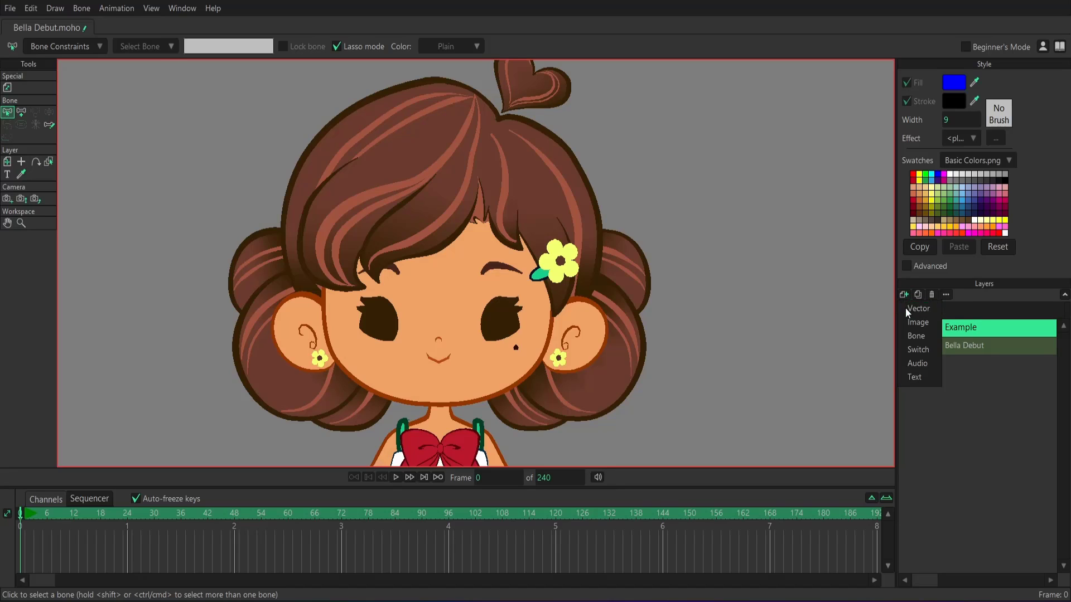
{"action": "left_click", "coordinate": [905, 307]}
{"action": "type", "text": "Red"}
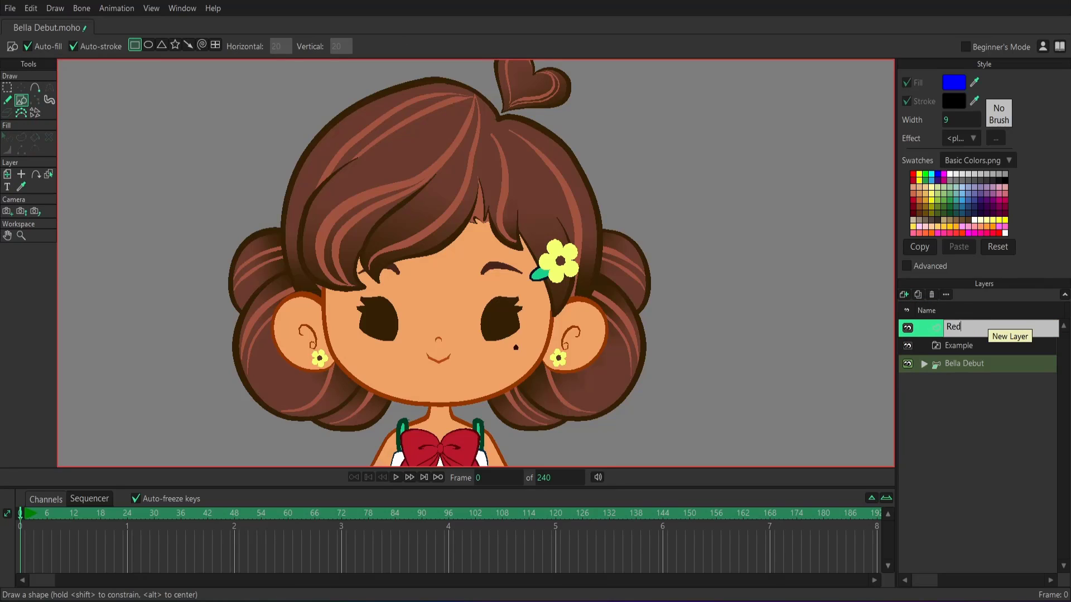
{"action": "key", "text": "Return"}
Step: Add another vector layer above Red and name it Blue
{"action": "left_click", "coordinate": [904, 295]}
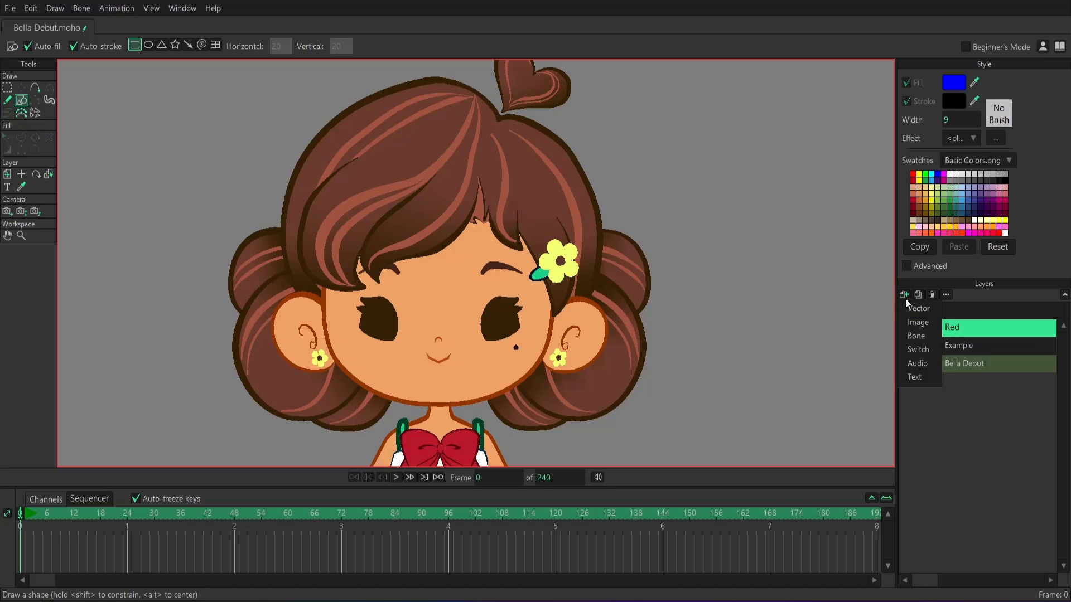
{"action": "left_click", "coordinate": [912, 304]}
{"action": "type", "text": "Bleu"}
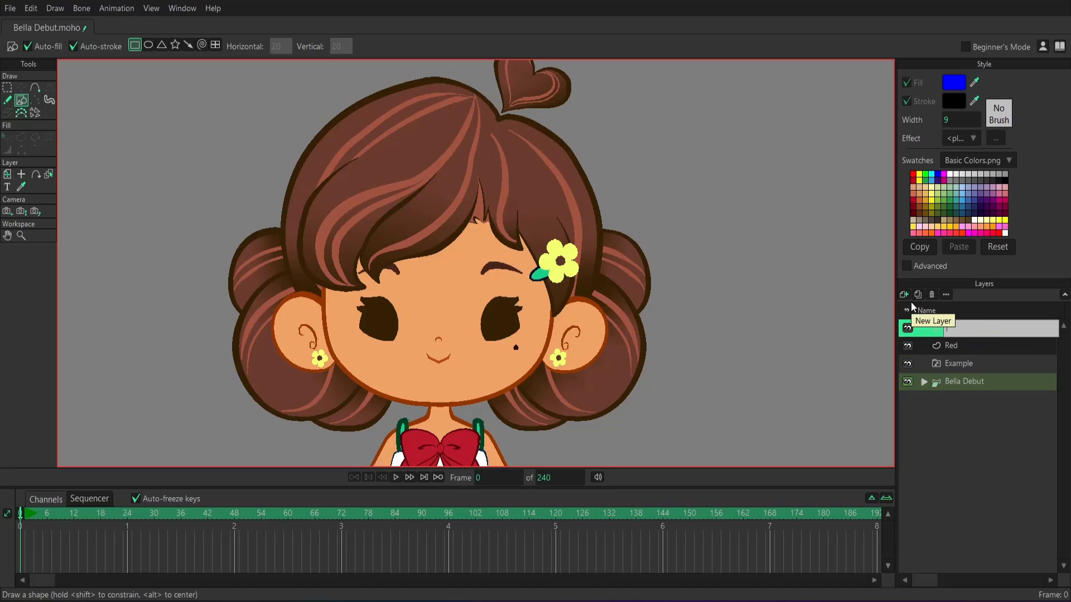
{"action": "key", "text": "BackSpace"}
{"action": "key", "text": "BackSpace"}
{"action": "type", "text": "ue"}
{"action": "key", "text": "Return"}
Step: On the Red layer, set the fill to red (FF0018) and draw a tall rectangle beside the character's head
{"action": "left_click", "coordinate": [962, 351]}
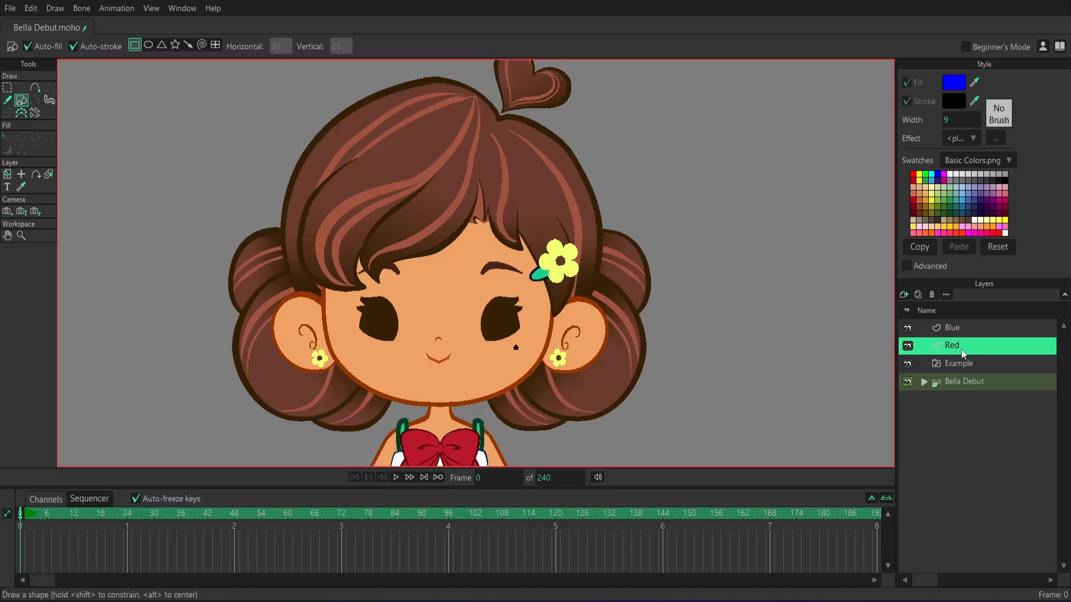
{"action": "left_click", "coordinate": [955, 82]}
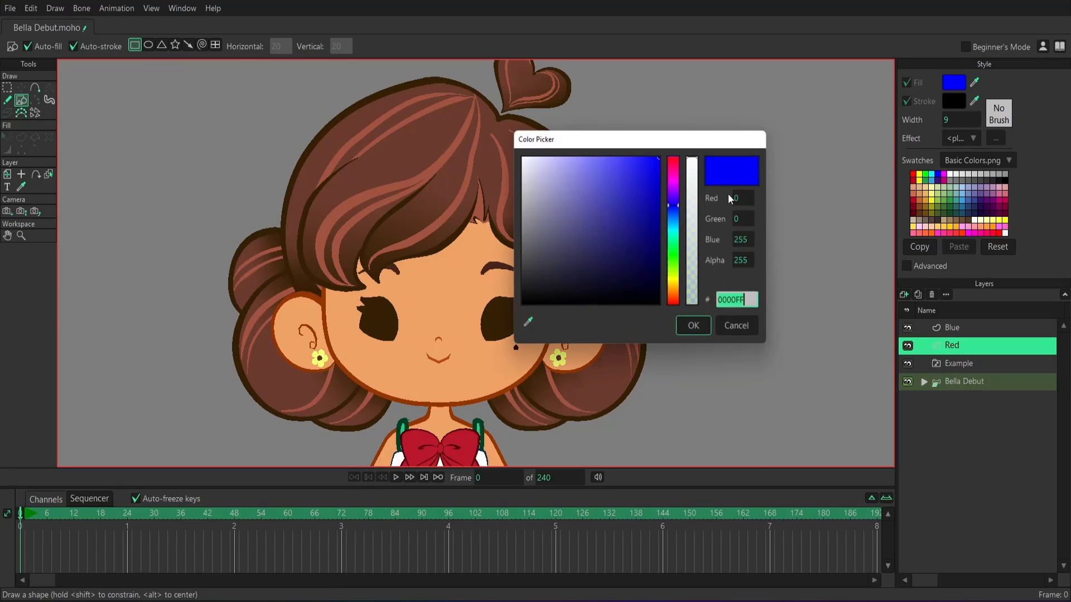
{"action": "mouse_move", "coordinate": [674, 190]}
{"action": "left_mouse_down"}
{"action": "mouse_move", "coordinate": [674, 160]}
{"action": "mouse_move", "coordinate": [837, 294]}
{"action": "left_mouse_up"}
{"action": "left_click", "coordinate": [692, 327]}
Step: On the Blue layer, set the fill to blue and draw a wide rectangle across the middle of the red one
{"action": "left_click", "coordinate": [957, 326]}
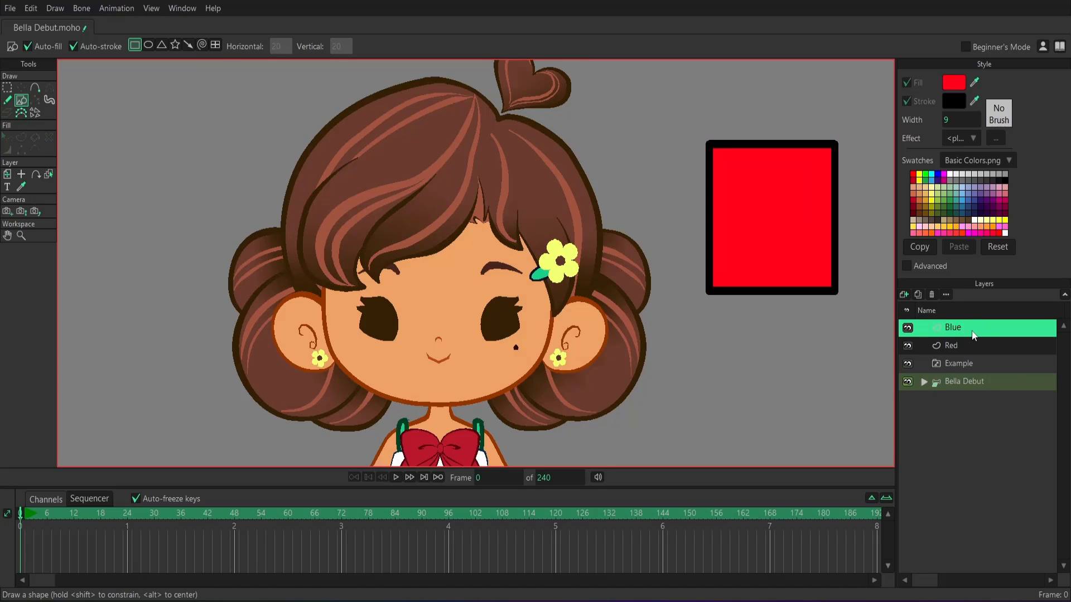
{"action": "left_click", "coordinate": [952, 84]}
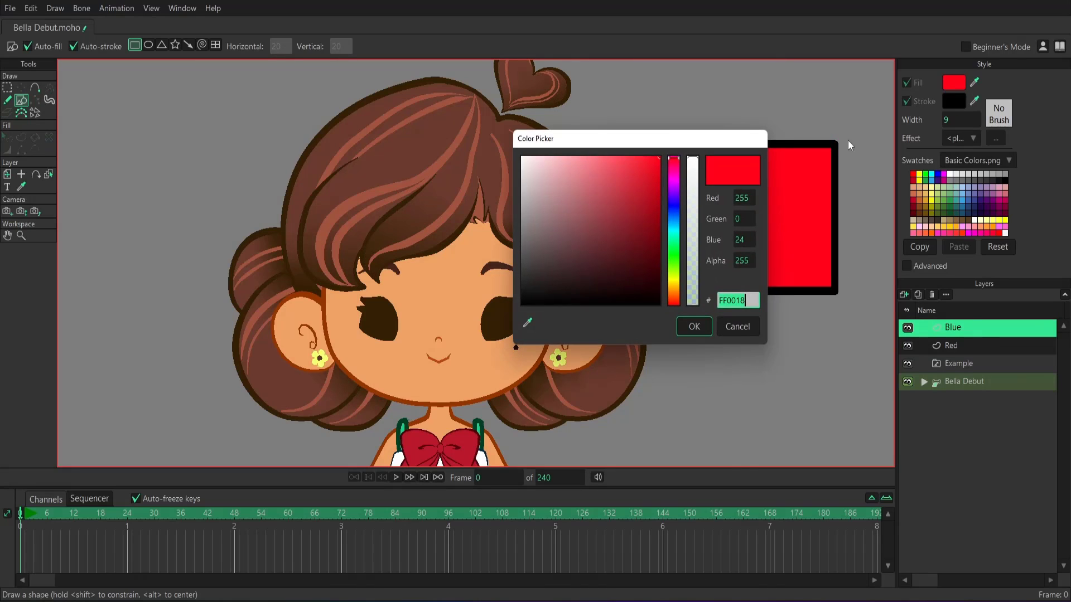
{"action": "left_click", "coordinate": [673, 208]}
{"action": "left_click", "coordinate": [695, 326]}
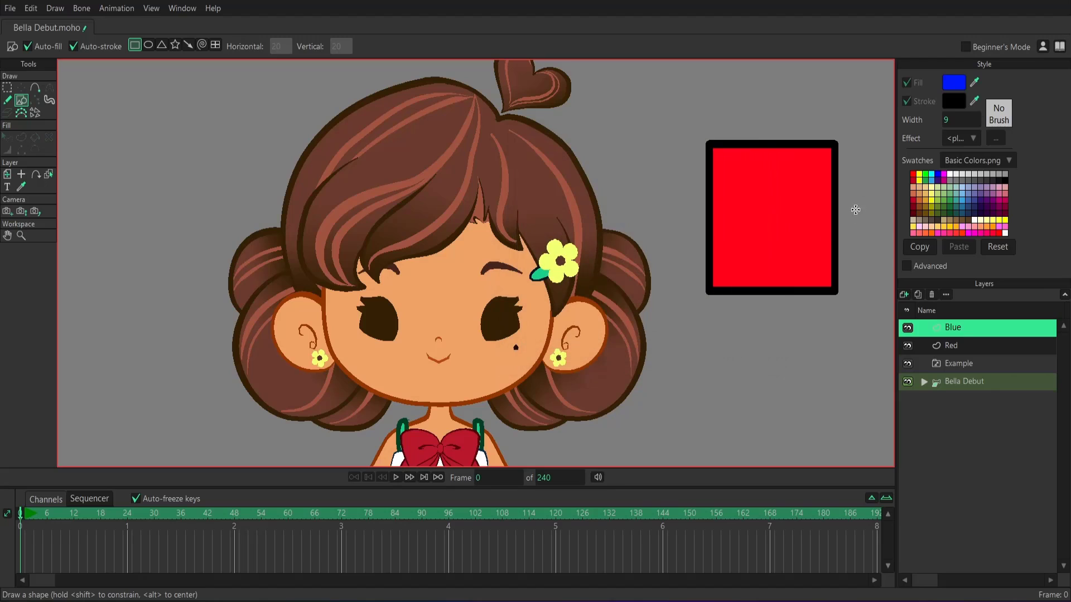
{"action": "mouse_move", "coordinate": [855, 180]}
{"action": "left_mouse_down"}
{"action": "mouse_move", "coordinate": [714, 236]}
{"action": "mouse_move", "coordinate": [673, 238]}
{"action": "left_mouse_up"}
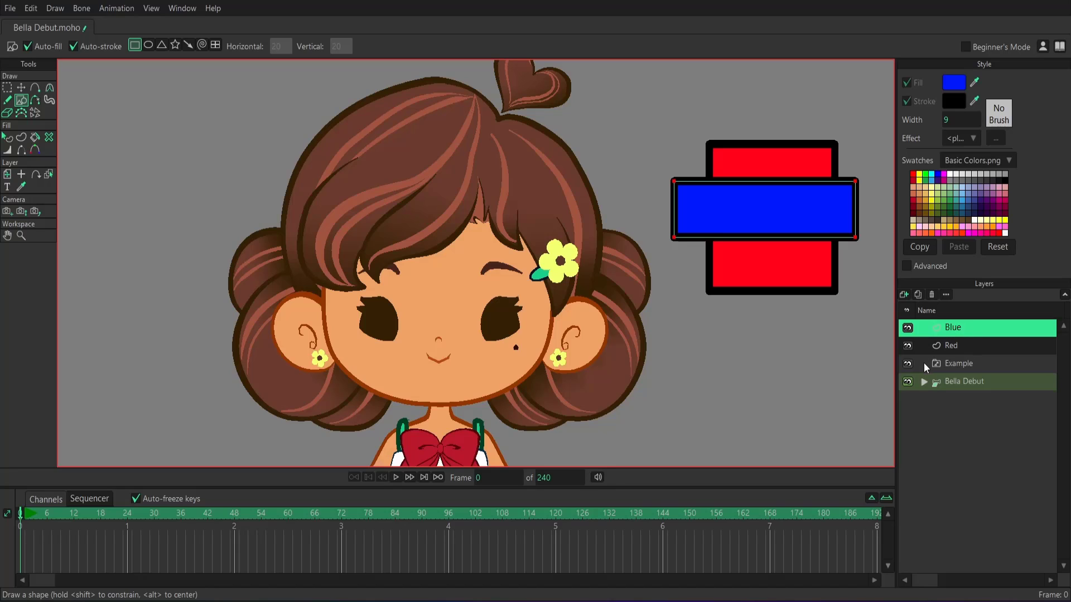
Step: Show the Kind column in the layer list and fit the column widths so the layer names stay readable
{"action": "left_click", "coordinate": [960, 366]}
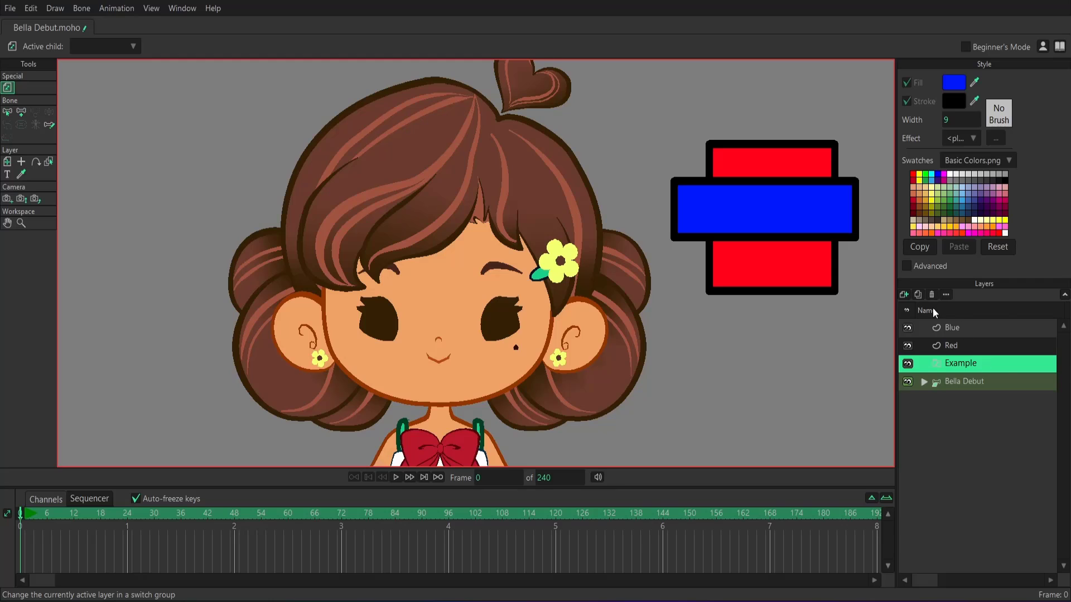
{"action": "right_click", "coordinate": [959, 311]}
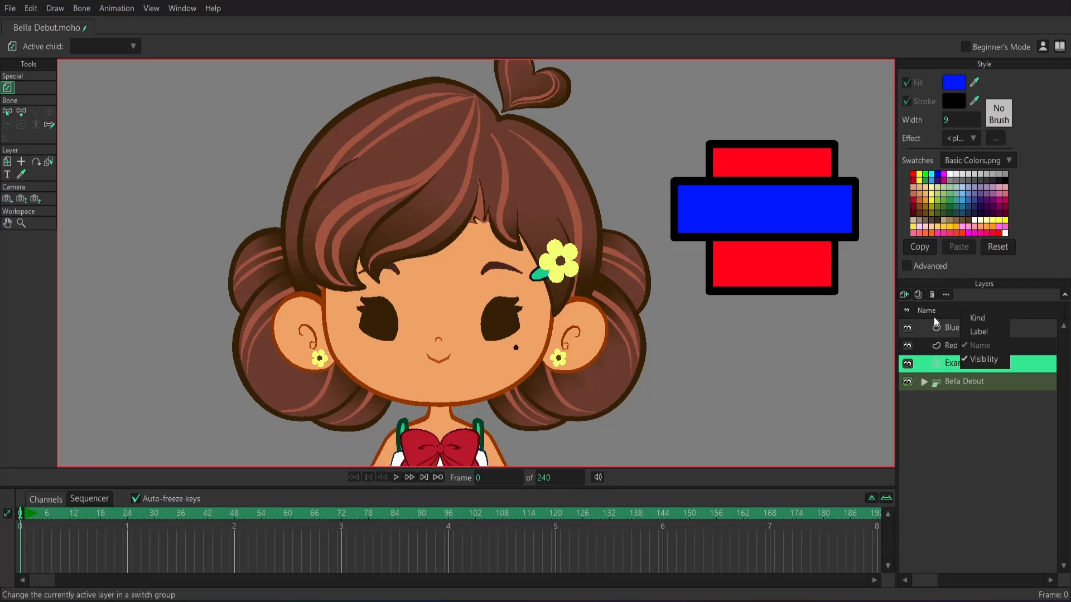
{"action": "left_click", "coordinate": [978, 318]}
{"action": "left_click_drag", "start_coordinate": [1066, 312], "coordinate": [983, 328]}
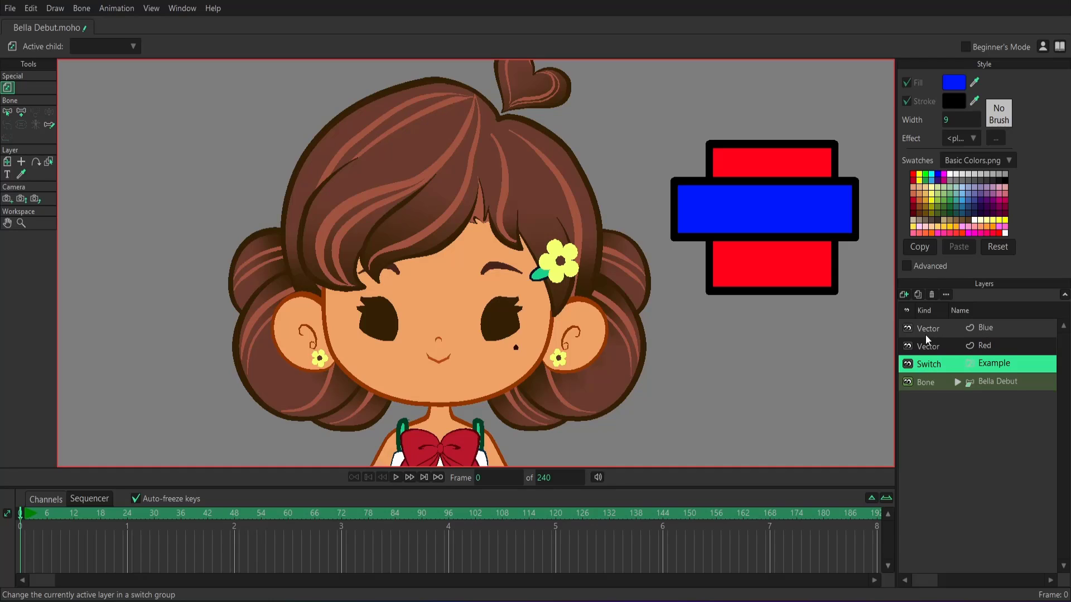
Step: Nest the Red and Blue layers inside the Example switch layer and make Red its displayed sublayer
{"action": "left_click", "coordinate": [987, 348]}
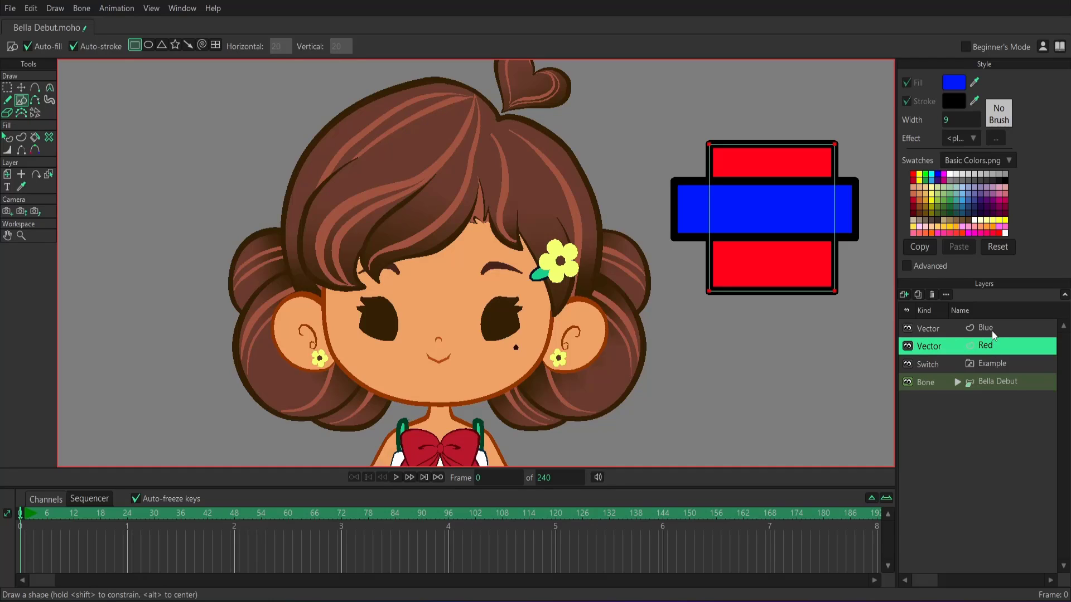
{"action": "left_click", "coordinate": [992, 330], "text": "shift"}
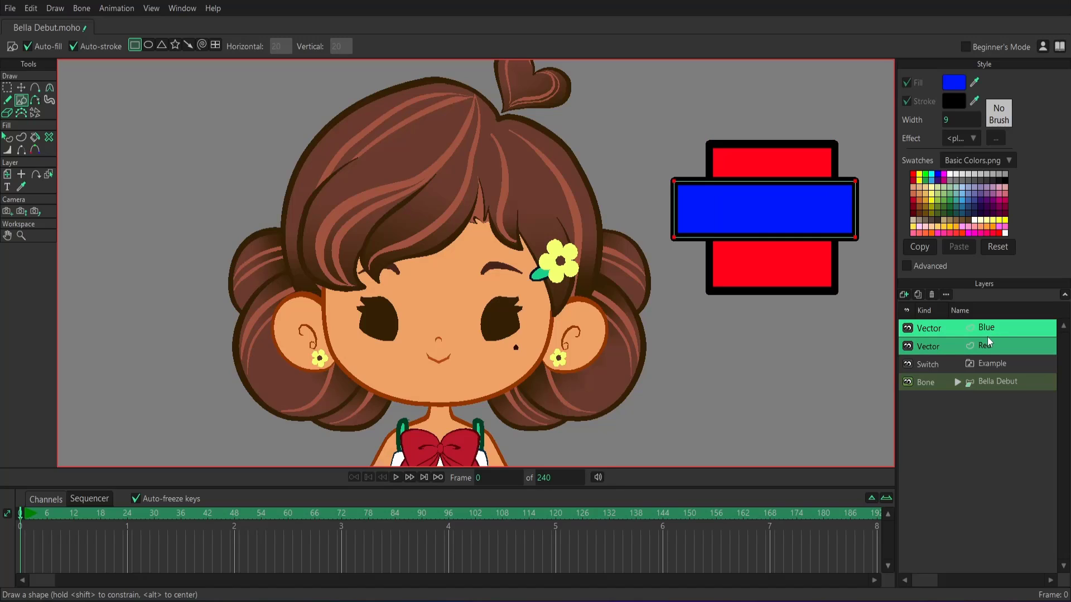
{"action": "left_click_drag", "start_coordinate": [992, 329], "coordinate": [1023, 366]}
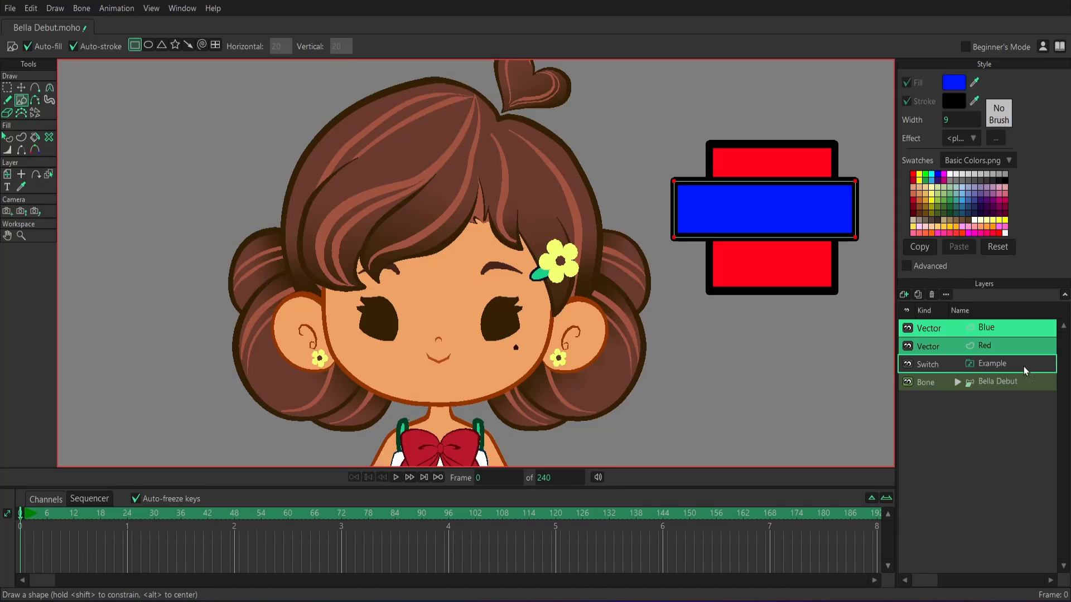
{"action": "left_click_drag", "start_coordinate": [1023, 366], "coordinate": [1023, 366]}
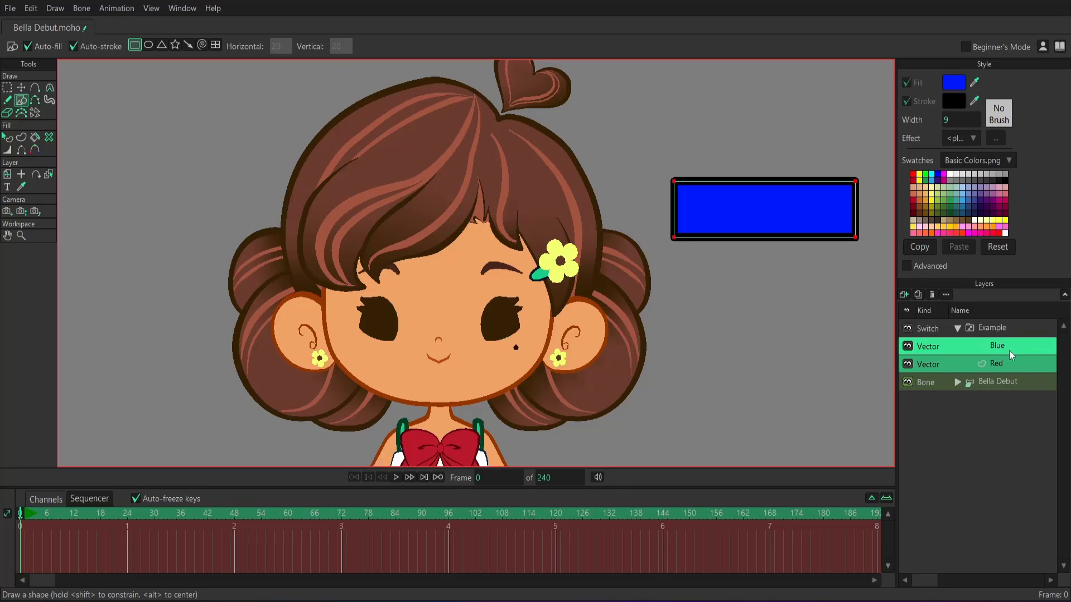
{"action": "left_click", "coordinate": [1010, 351]}
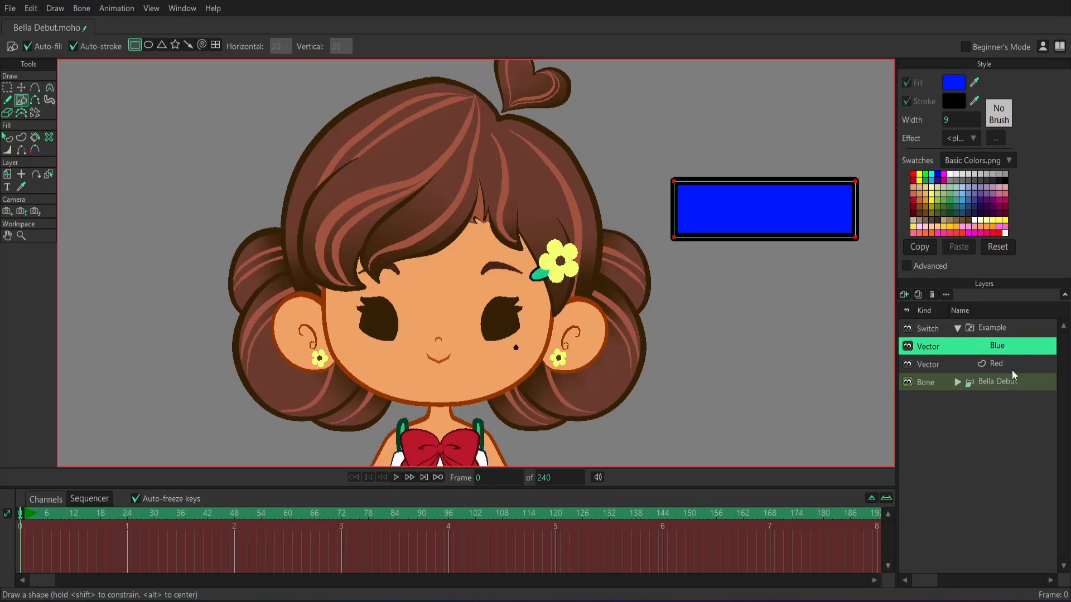
{"action": "left_click", "coordinate": [1013, 367]}
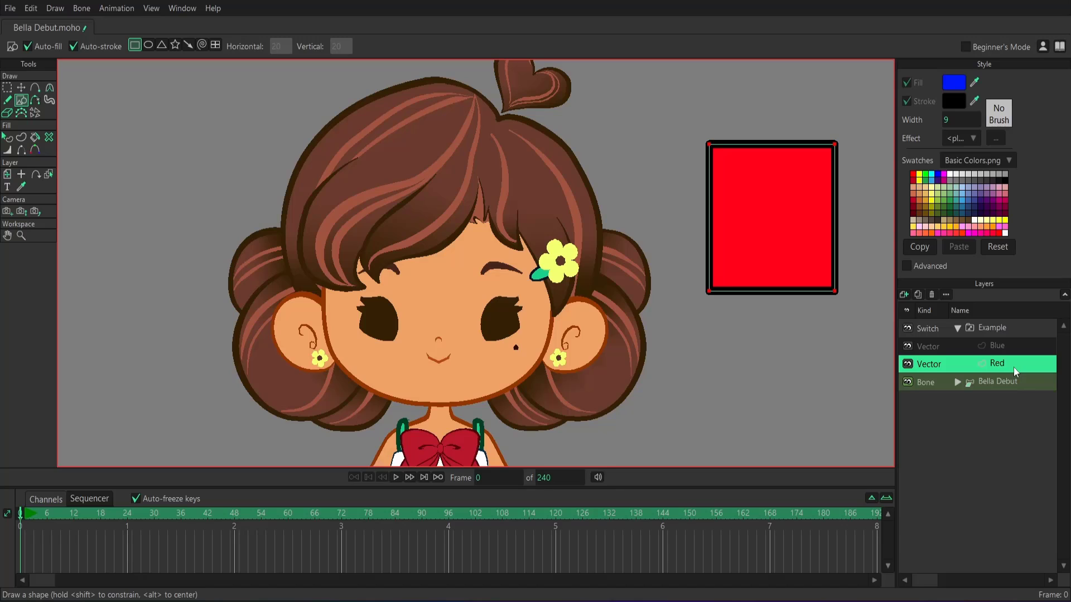
Step: Open the Switch Selection window for the Example layer, move it off the shapes, and switch to Blue at frame 0
{"action": "left_click", "coordinate": [1013, 334]}
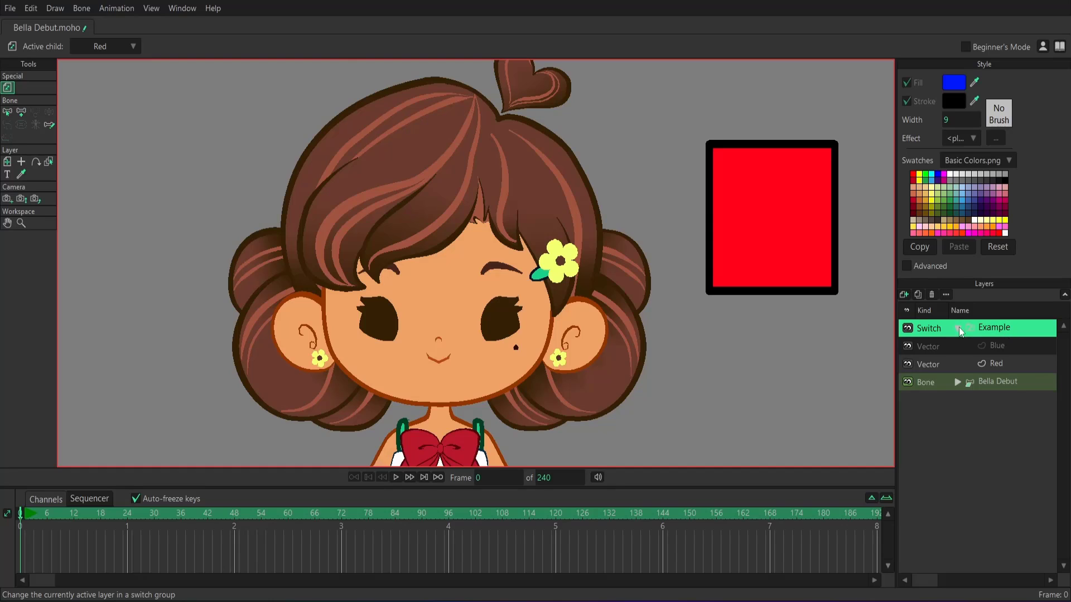
{"action": "left_click", "coordinate": [183, 8]}
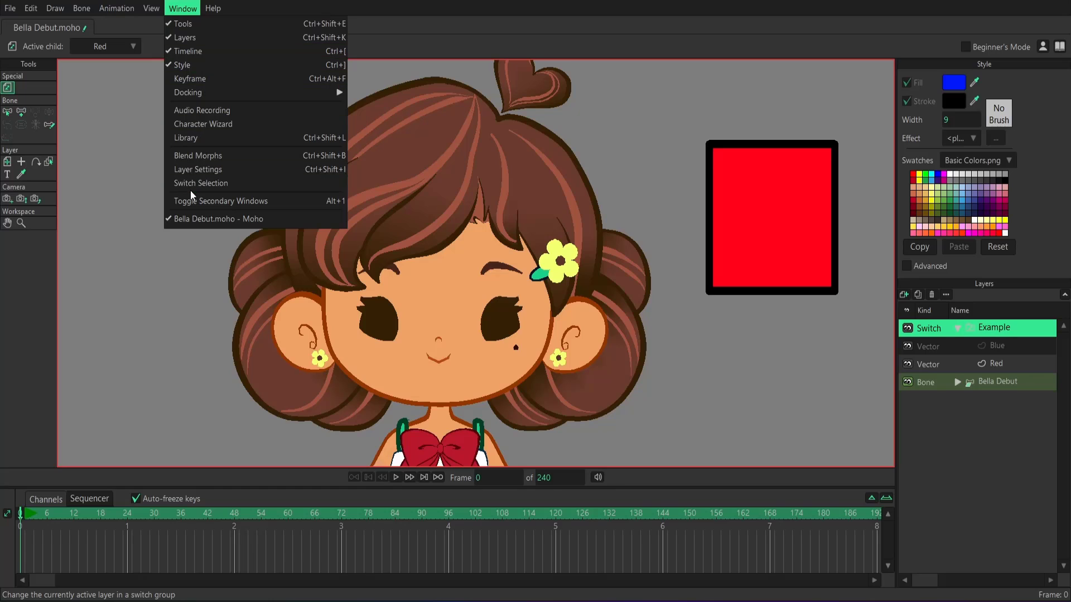
{"action": "left_click", "coordinate": [244, 184]}
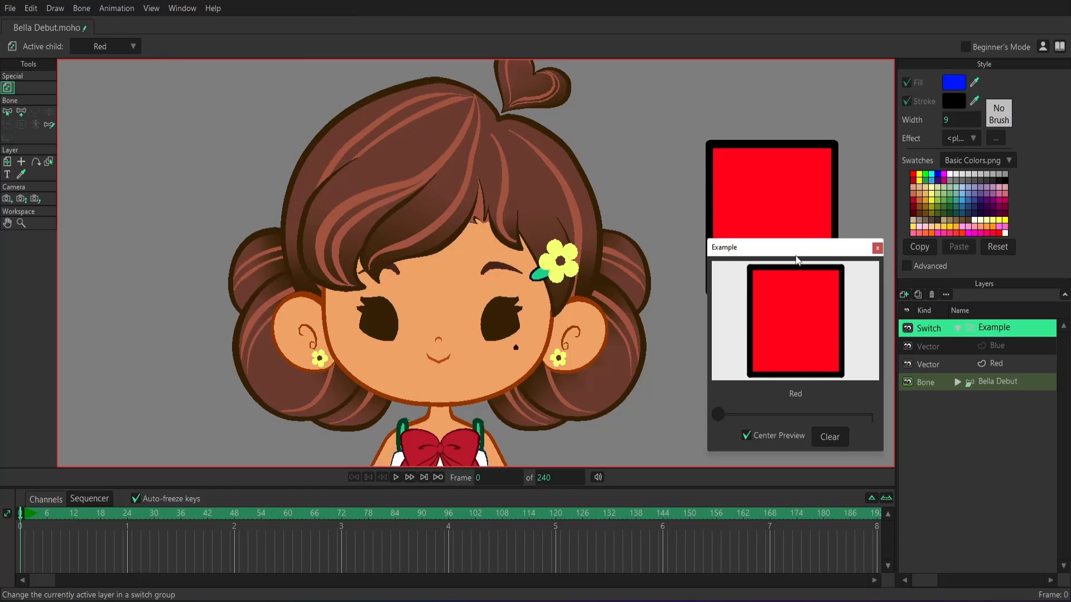
{"action": "left_click_drag", "start_coordinate": [798, 251], "coordinate": [485, 93]}
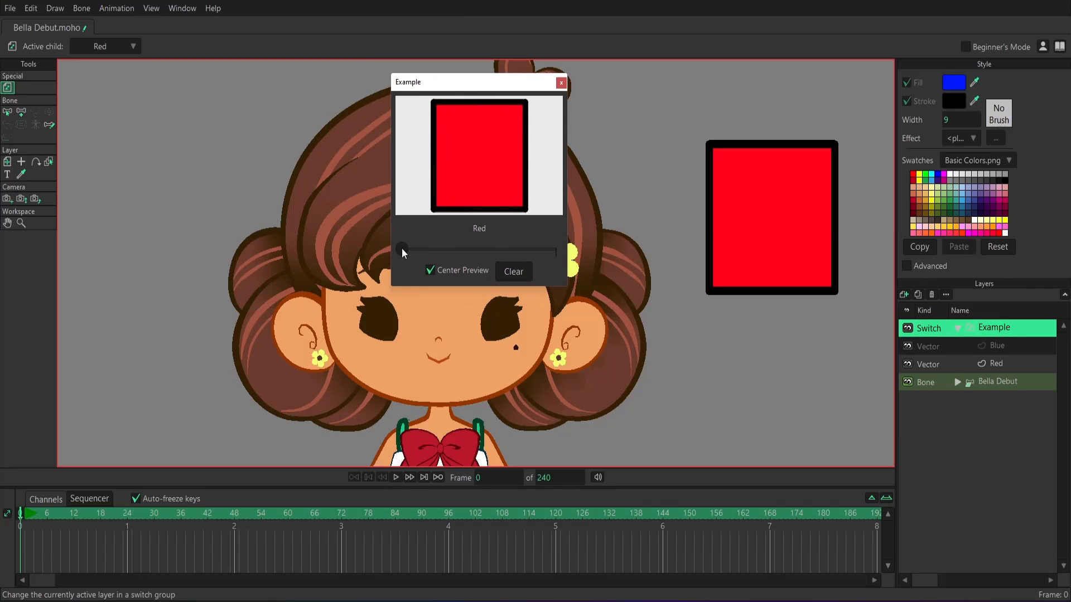
{"action": "mouse_move", "coordinate": [402, 250]}
{"action": "left_mouse_down"}
{"action": "mouse_move", "coordinate": [556, 249]}
{"action": "mouse_move", "coordinate": [417, 253]}
{"action": "left_mouse_up"}
{"action": "left_click_drag", "start_coordinate": [562, 260], "coordinate": [556, 252]}
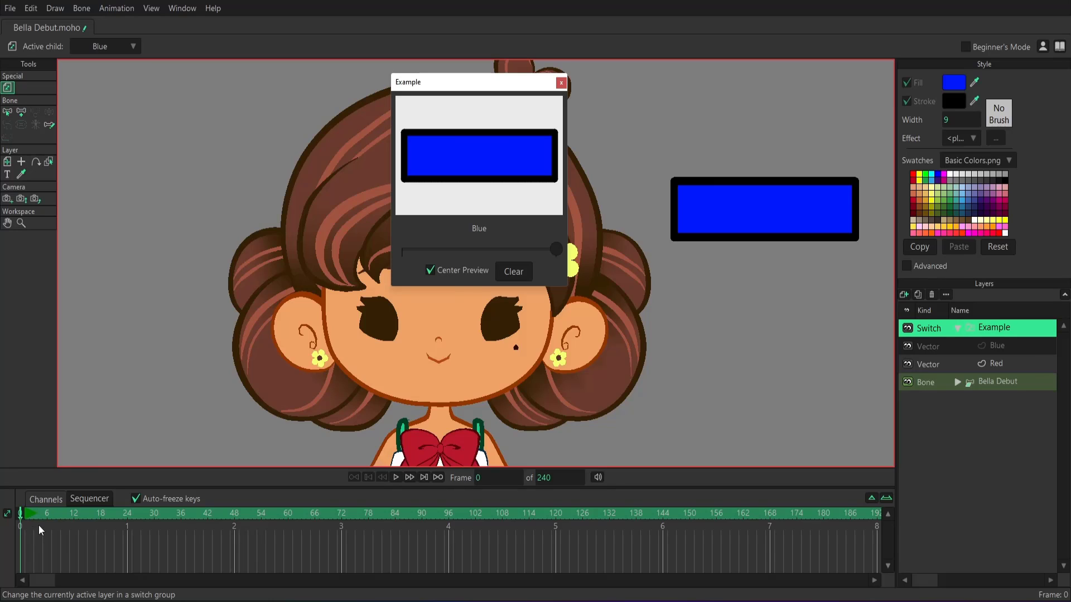
Step: Key the Example switch to Red at frame 6 and back to Blue at frame 24
{"action": "left_click_drag", "start_coordinate": [39, 517], "coordinate": [47, 519]}
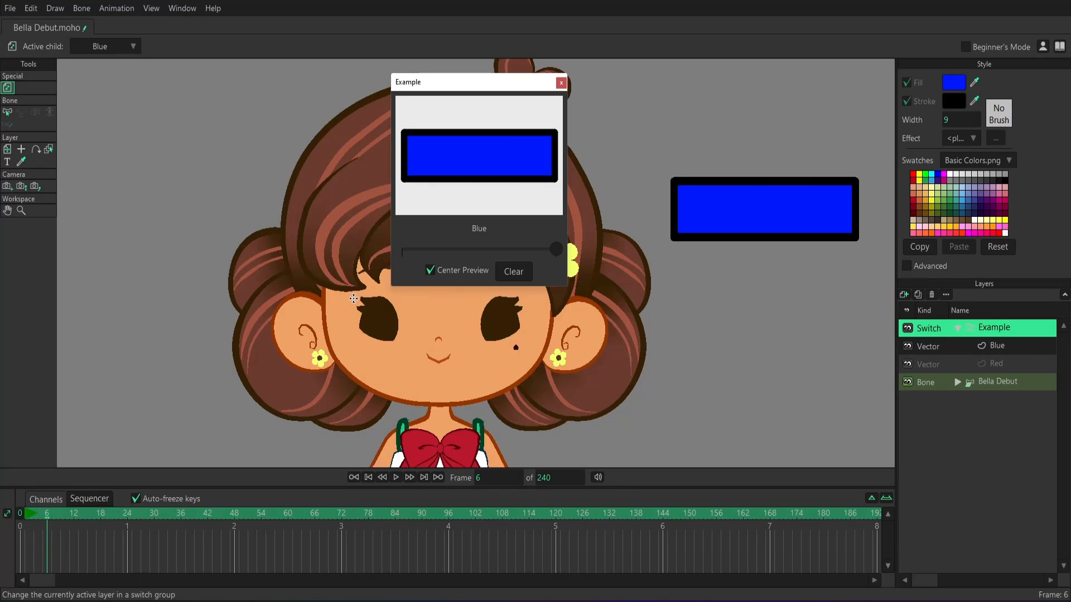
{"action": "left_click", "coordinate": [410, 250]}
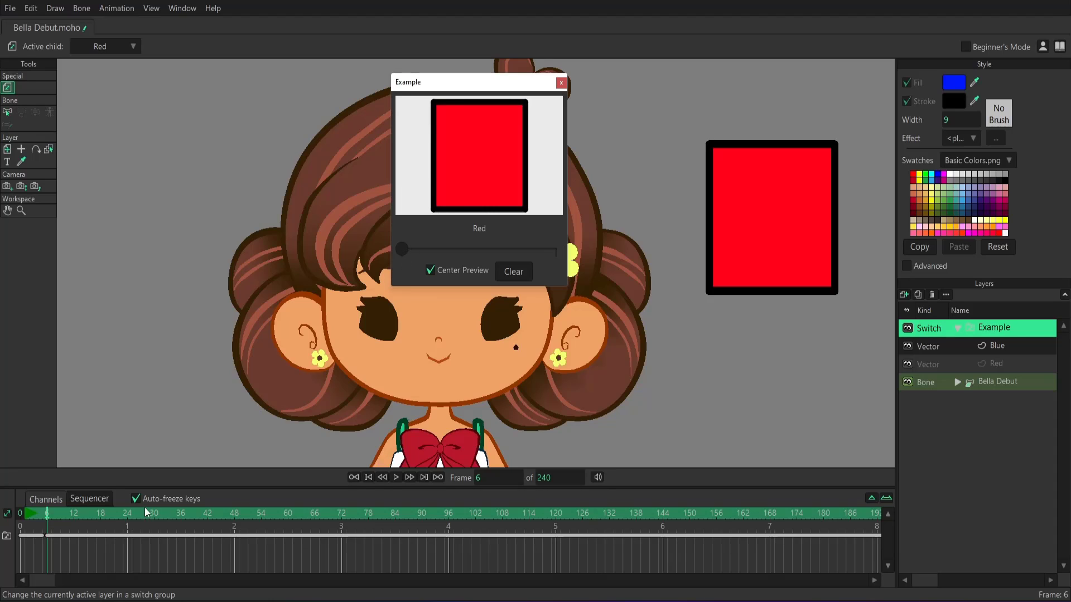
{"action": "left_click_drag", "start_coordinate": [102, 520], "coordinate": [128, 524]}
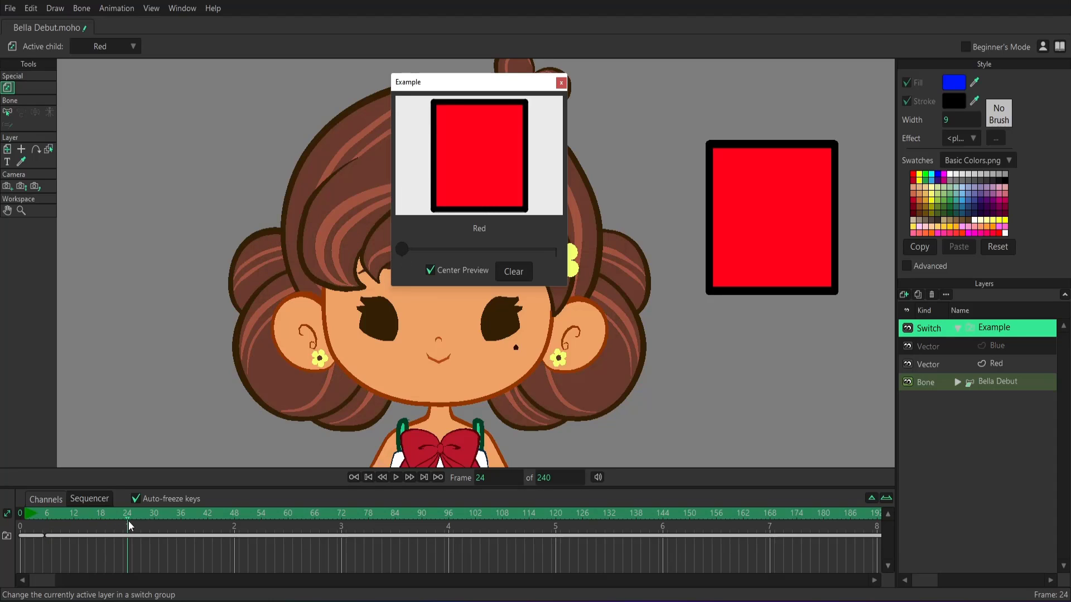
{"action": "left_click", "coordinate": [550, 253]}
Step: Play the switch animation from frame 1, stop it, and step back through the timeline to check the changes
{"action": "left_click", "coordinate": [24, 514]}
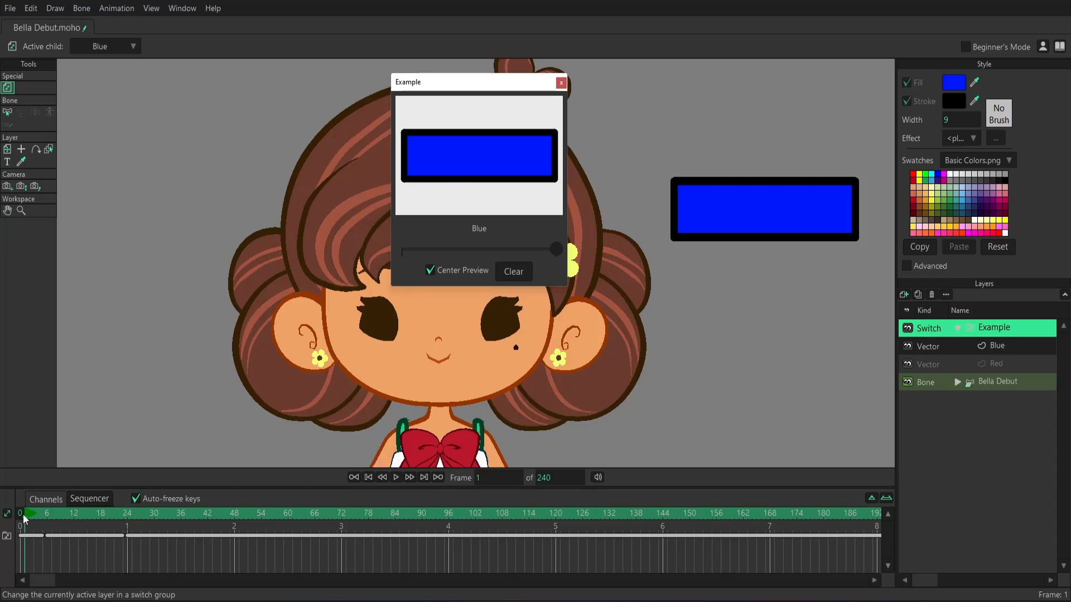
{"action": "left_click", "coordinate": [396, 477]}
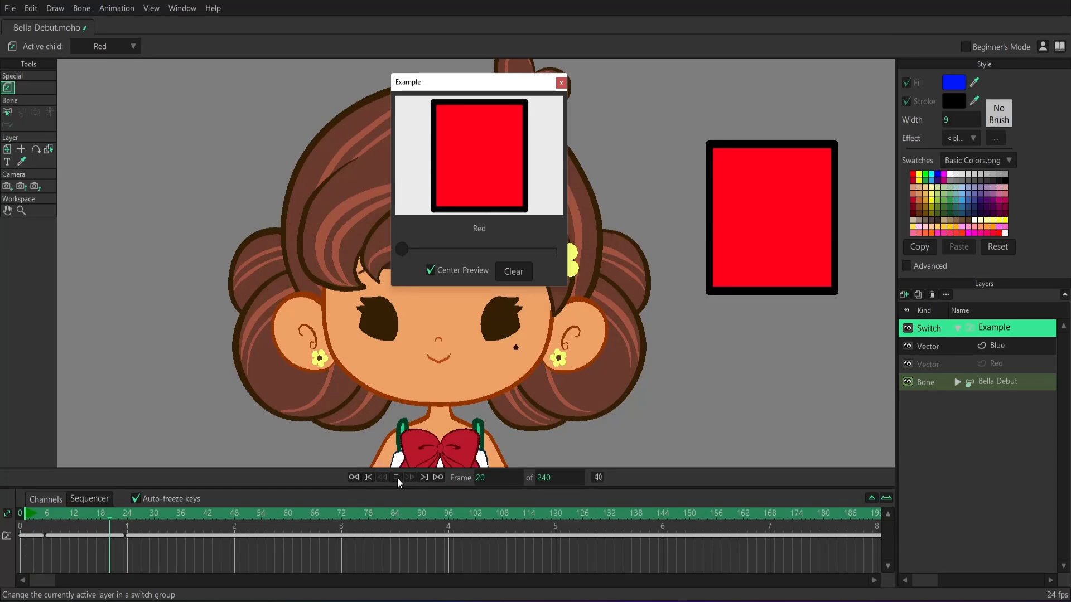
{"action": "left_click", "coordinate": [396, 477]}
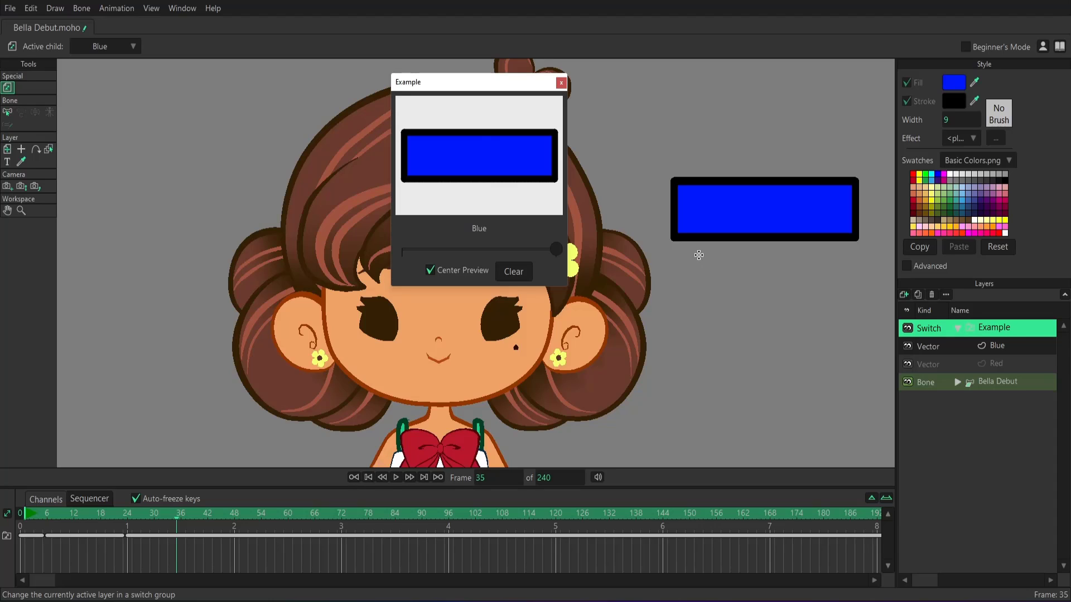
{"action": "key", "text": "ctrl+Left"}
{"action": "key", "text": "ctrl+Left"}
{"action": "key", "text": "ctrl+Left"}
{"action": "key", "text": "ctrl+Left"}
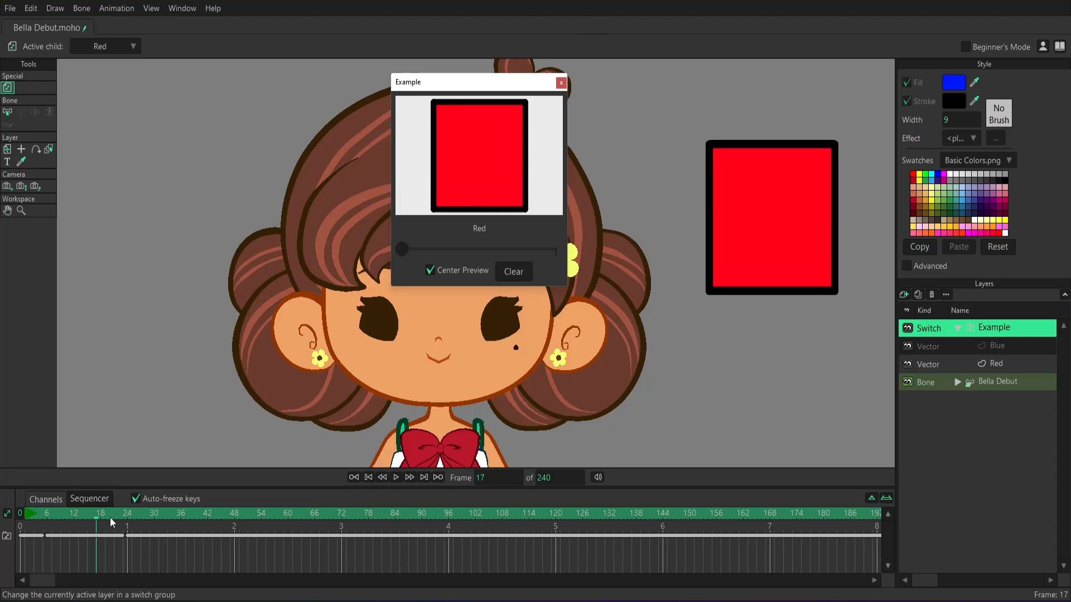
Step: Close the Switch Selection window and delete the Example switch layer with its sublayers
{"action": "left_click", "coordinate": [561, 83]}
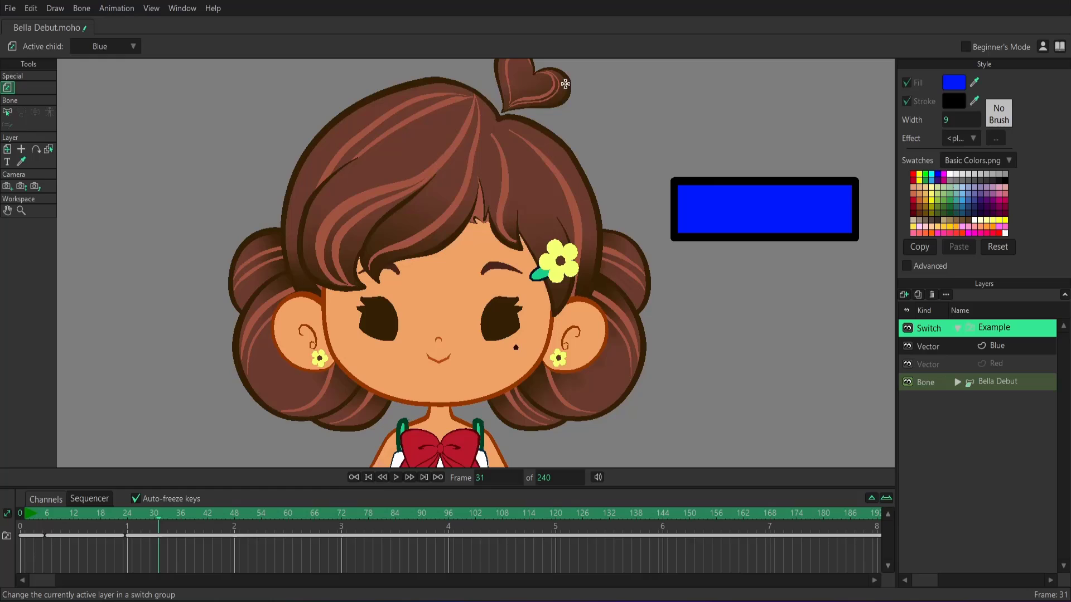
{"action": "left_click", "coordinate": [957, 328]}
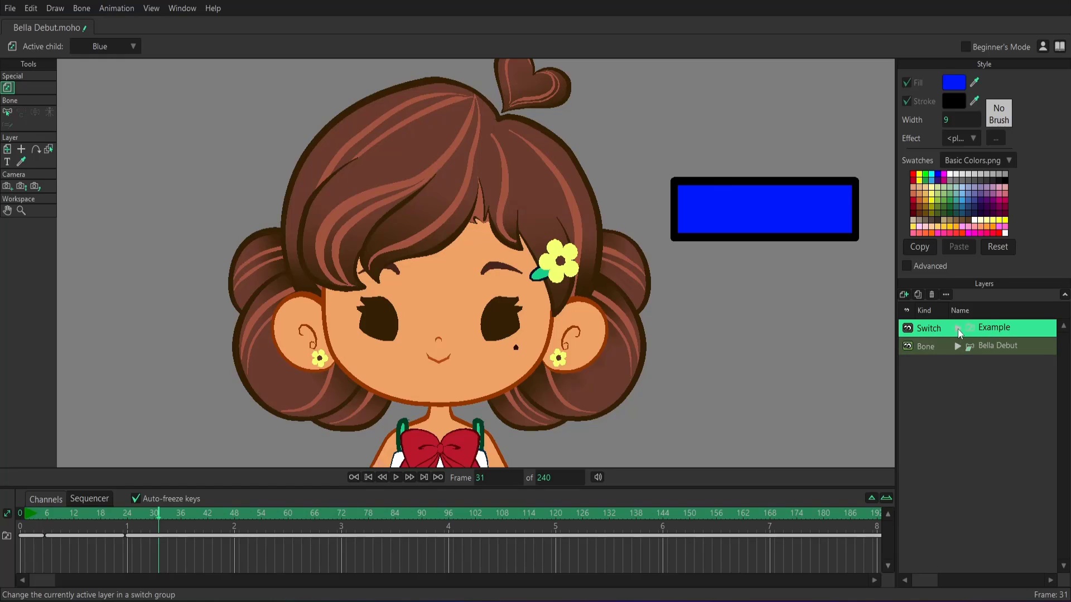
{"action": "left_click", "coordinate": [932, 296]}
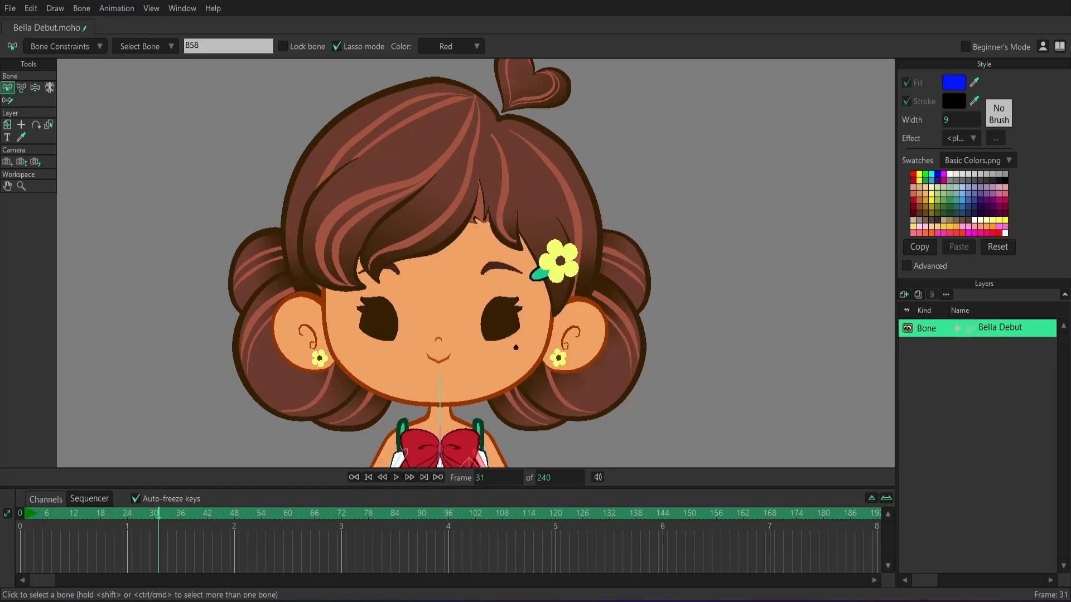
Step: Expand the Bella Debut rig and its Head group, and show the sublayers of the Eyes switch layer
{"action": "left_click", "coordinate": [956, 329]}
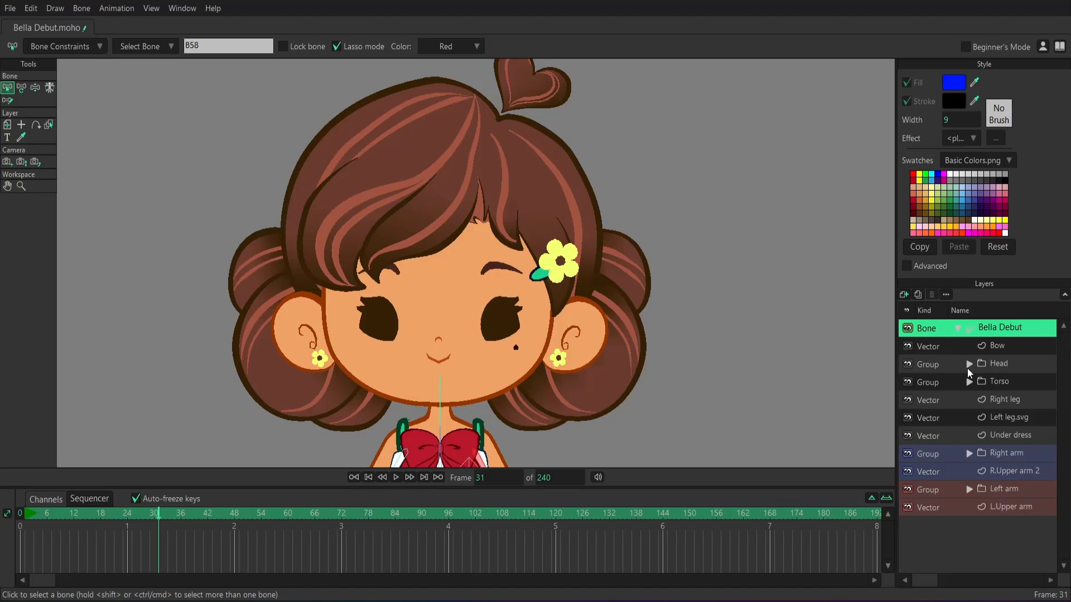
{"action": "left_click", "coordinate": [967, 367]}
{"action": "left_click", "coordinate": [995, 436]}
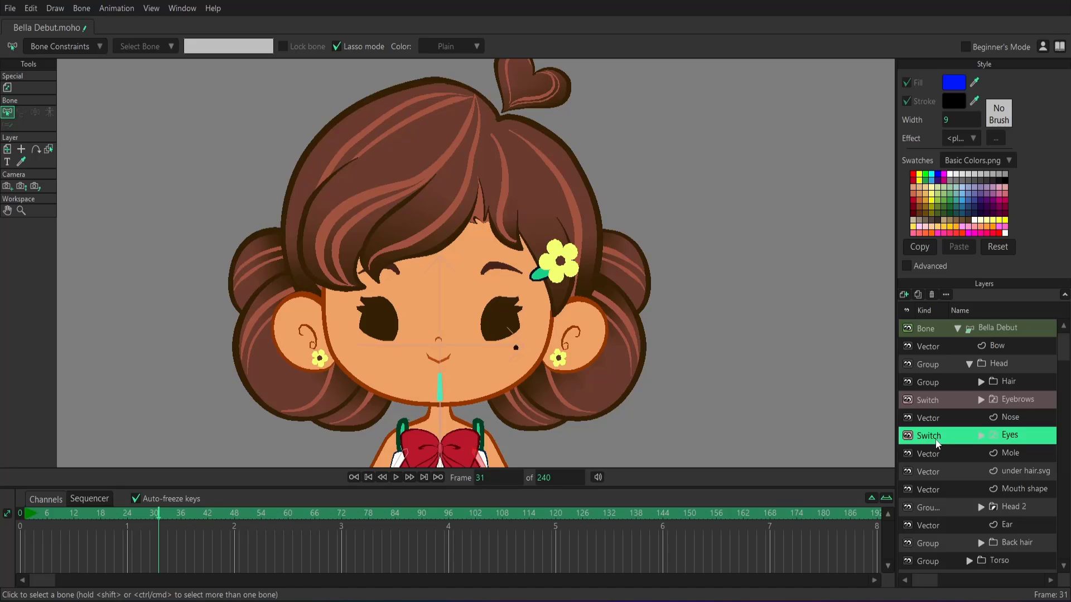
{"action": "left_click", "coordinate": [980, 436]}
{"action": "scroll", "coordinate": [982, 435], "scroll_direction": "down", "scroll_amount": 2}
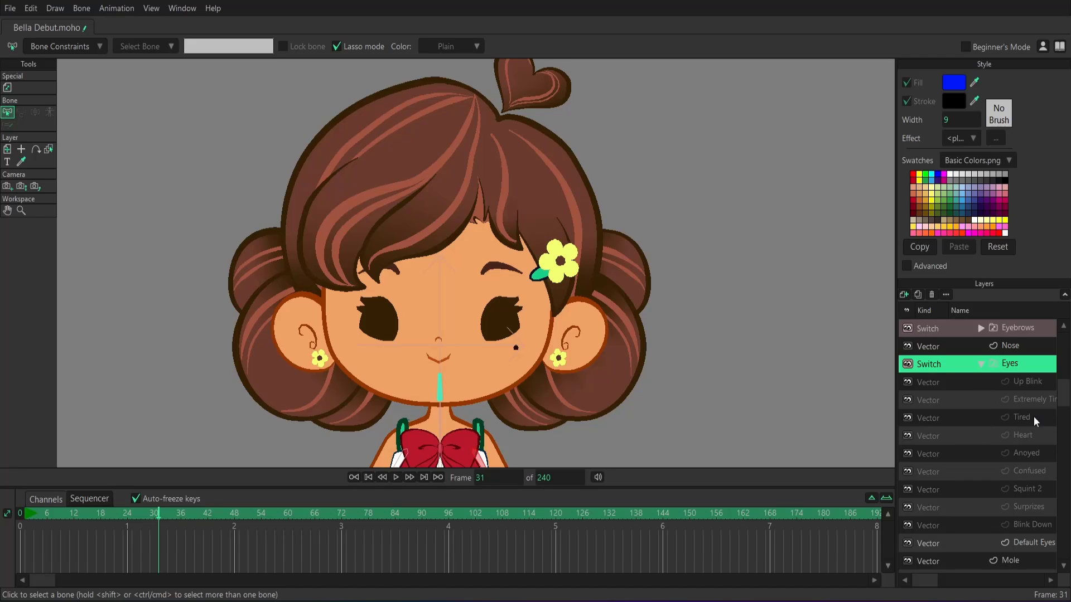
Step: Open the Switch Selection window for the Eyes layer, move it off the face, and run through the eye shapes at frame 31
{"action": "left_click", "coordinate": [190, 9]}
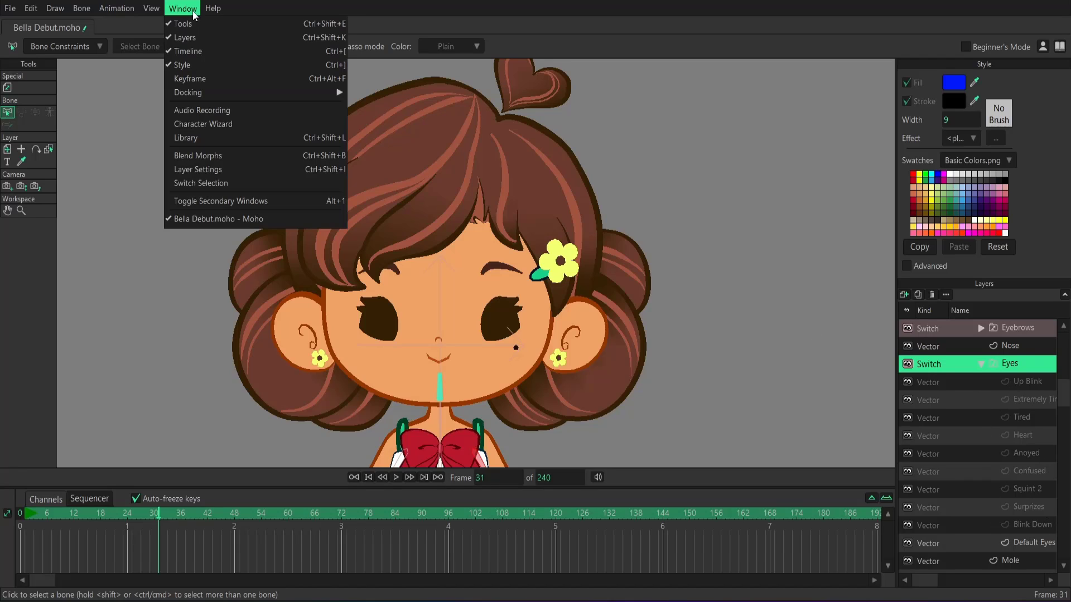
{"action": "left_click", "coordinate": [269, 187]}
{"action": "left_click_drag", "start_coordinate": [415, 84], "coordinate": [663, 83]}
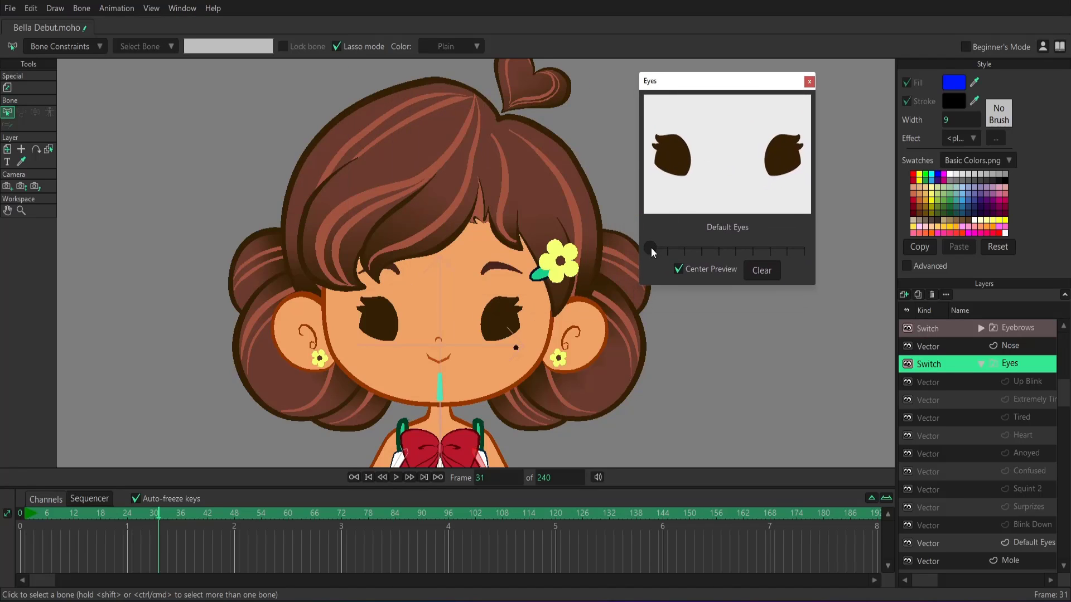
{"action": "left_click_drag", "start_coordinate": [651, 247], "coordinate": [787, 249]}
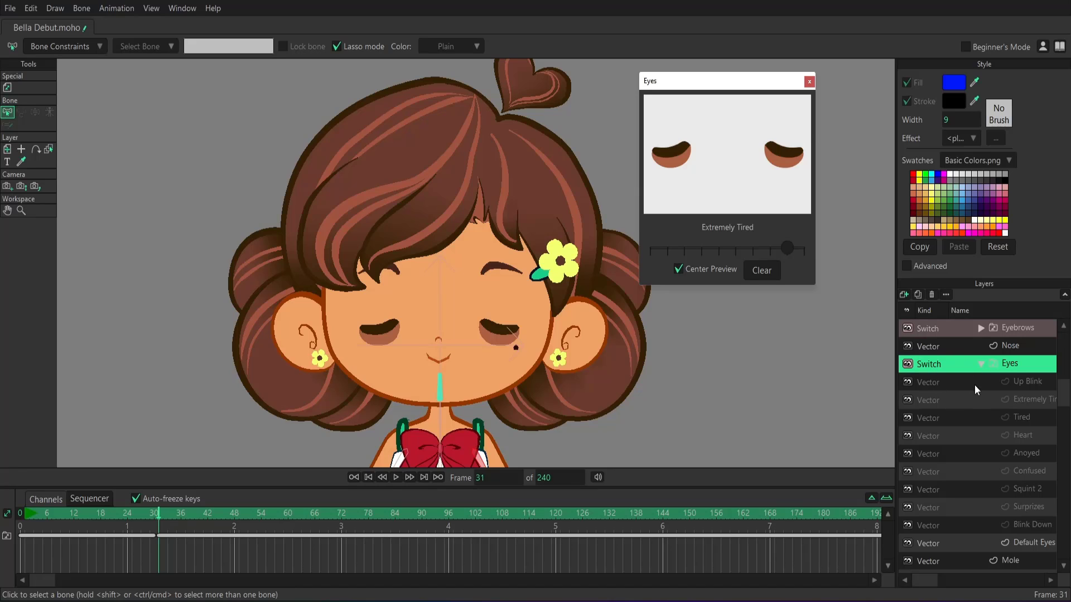
{"action": "left_click_drag", "start_coordinate": [799, 250], "coordinate": [673, 246]}
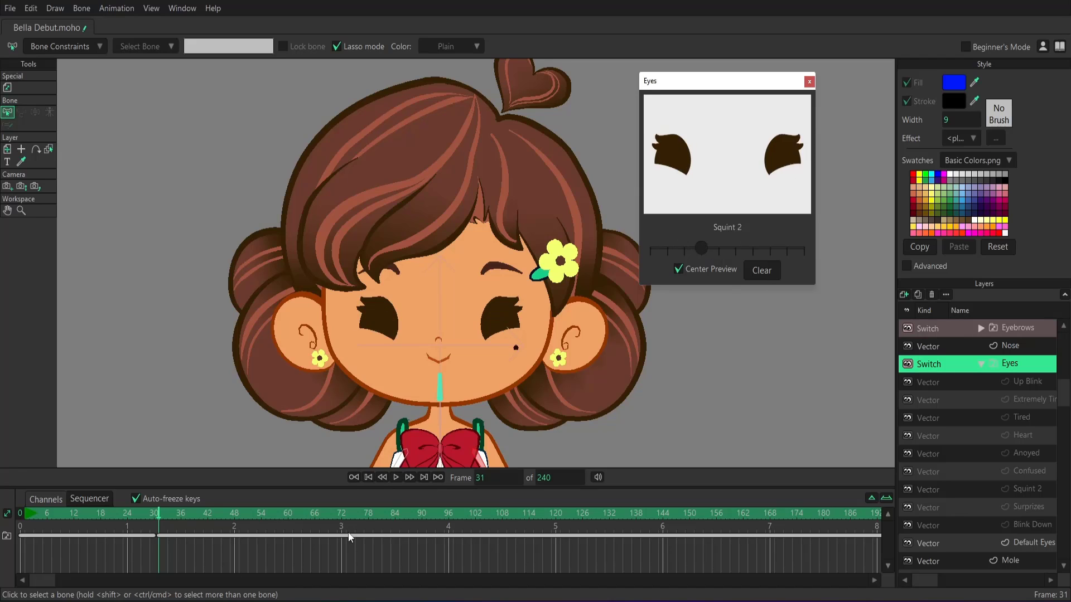
Step: Key the Eyes switch to Blink Down at frame 12 and back to Default Eyes at frame 15
{"action": "left_click_drag", "start_coordinate": [38, 519], "coordinate": [74, 522]}
{"action": "left_click_drag", "start_coordinate": [663, 246], "coordinate": [667, 249]}
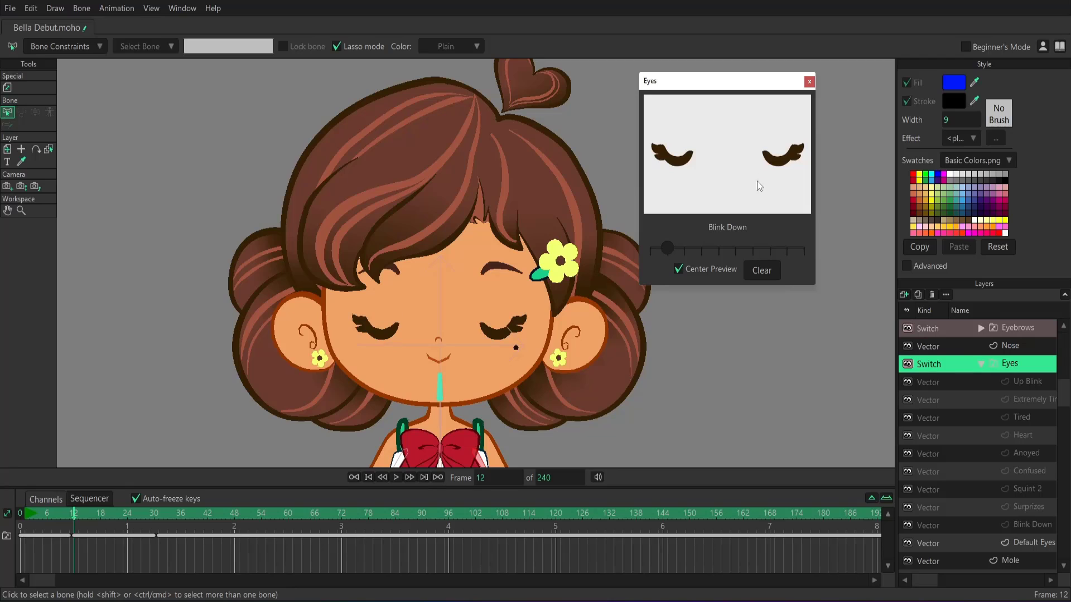
{"action": "left_click_drag", "start_coordinate": [74, 516], "coordinate": [87, 517]}
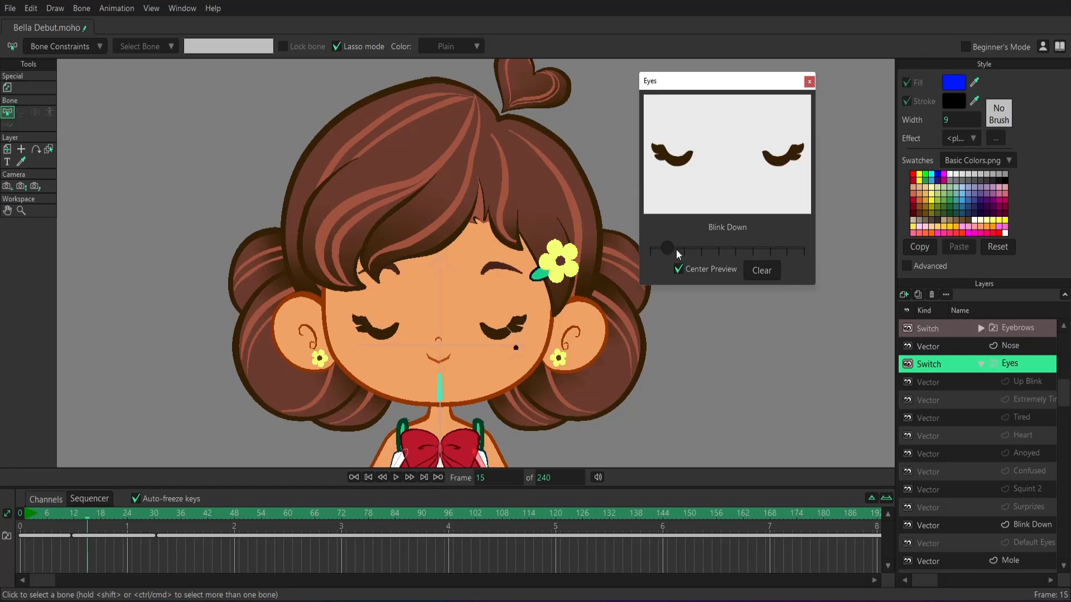
{"action": "left_click_drag", "start_coordinate": [672, 249], "coordinate": [650, 249]}
Step: Play the blink from frame 1, stop playback, and scrub the timeline back to the blink around frame 12
{"action": "left_click", "coordinate": [22, 514]}
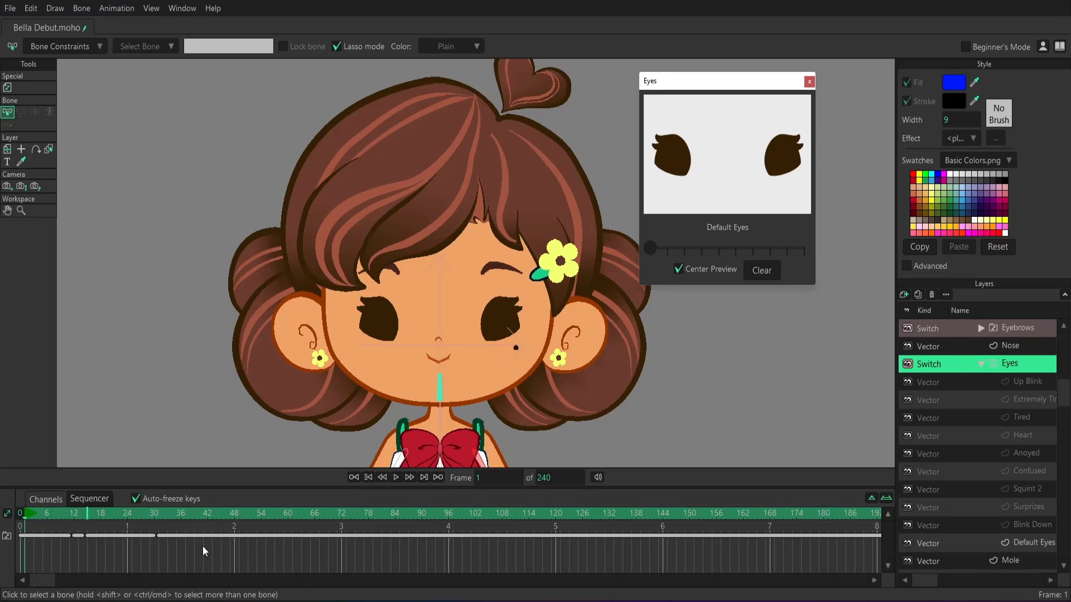
{"action": "left_click", "coordinate": [176, 534]}
{"action": "key", "text": "space"}
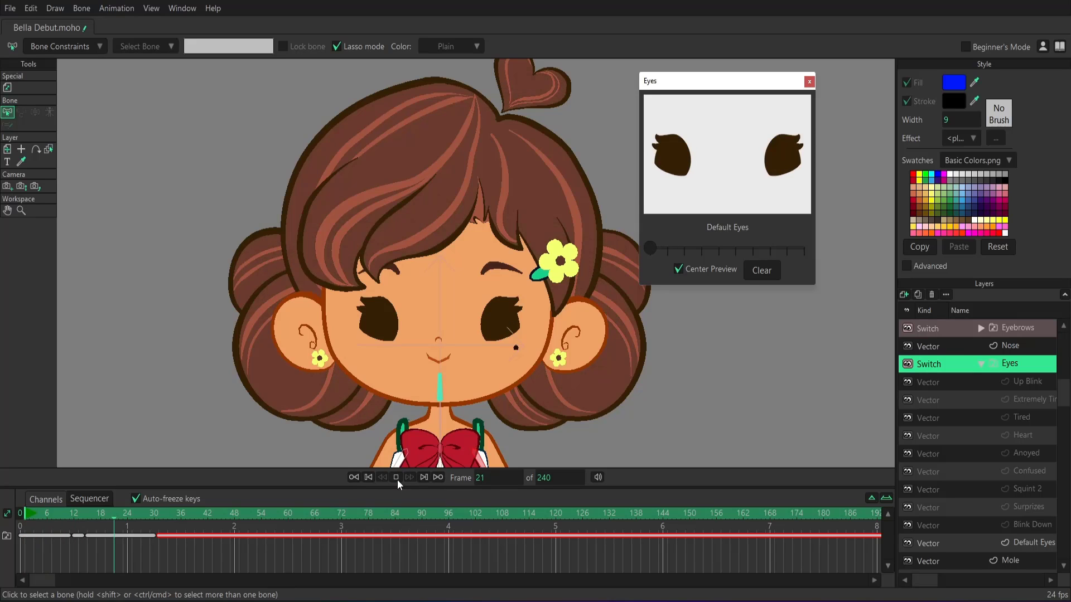
{"action": "left_click", "coordinate": [396, 479]}
{"action": "left_click_drag", "start_coordinate": [34, 516], "coordinate": [118, 521]}
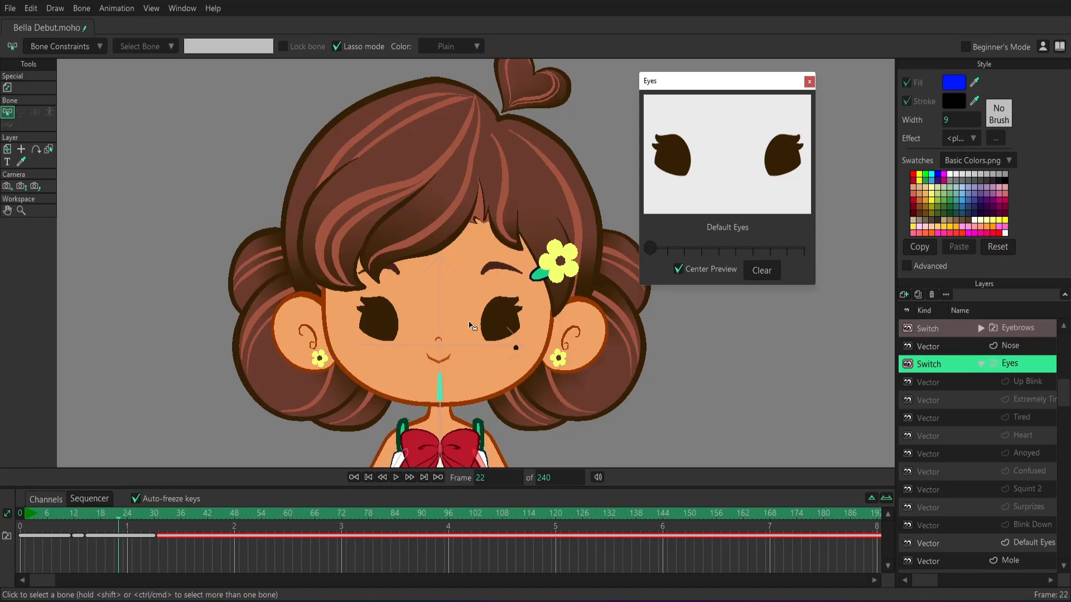
{"action": "left_click", "coordinate": [73, 514]}
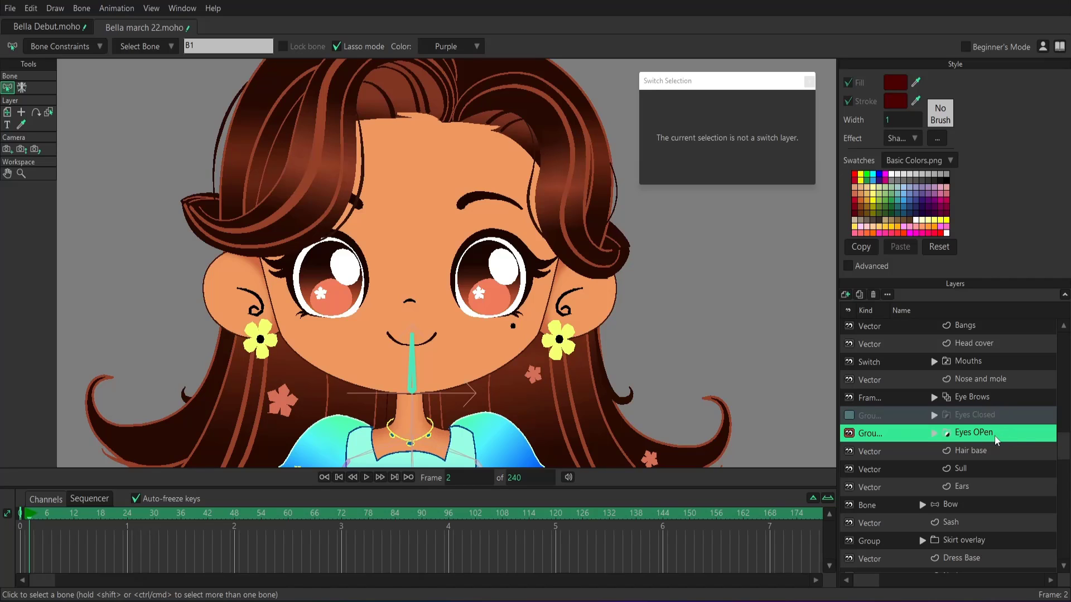
Step: Expand the Eyes OPen group in Bella march 22.moho, check its masking settings, and close them without changes
{"action": "left_click", "coordinate": [934, 434]}
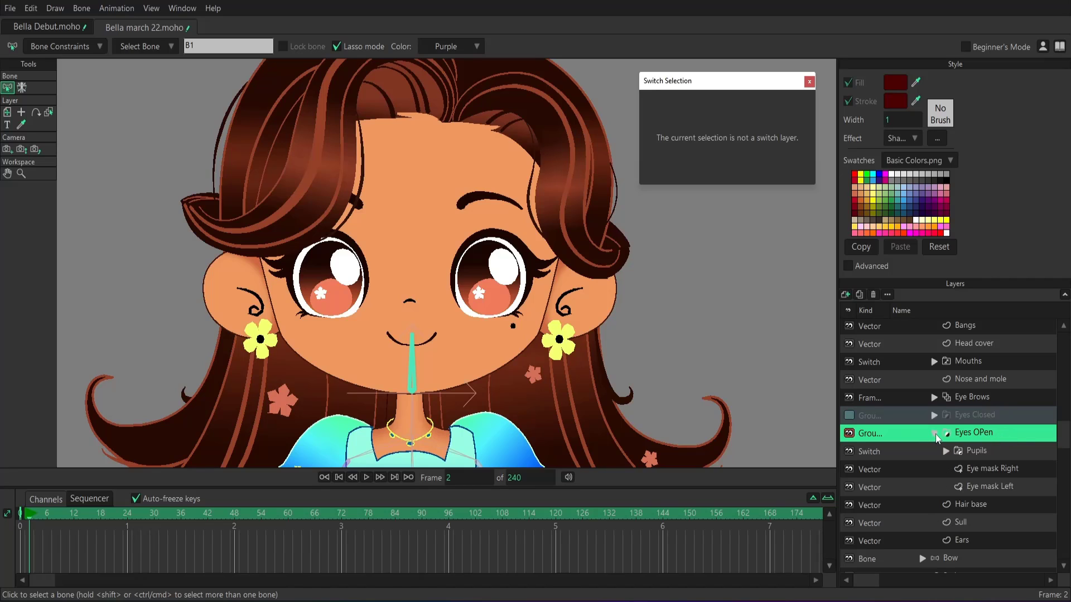
{"action": "double_click", "coordinate": [989, 439]}
{"action": "left_click", "coordinate": [684, 89]}
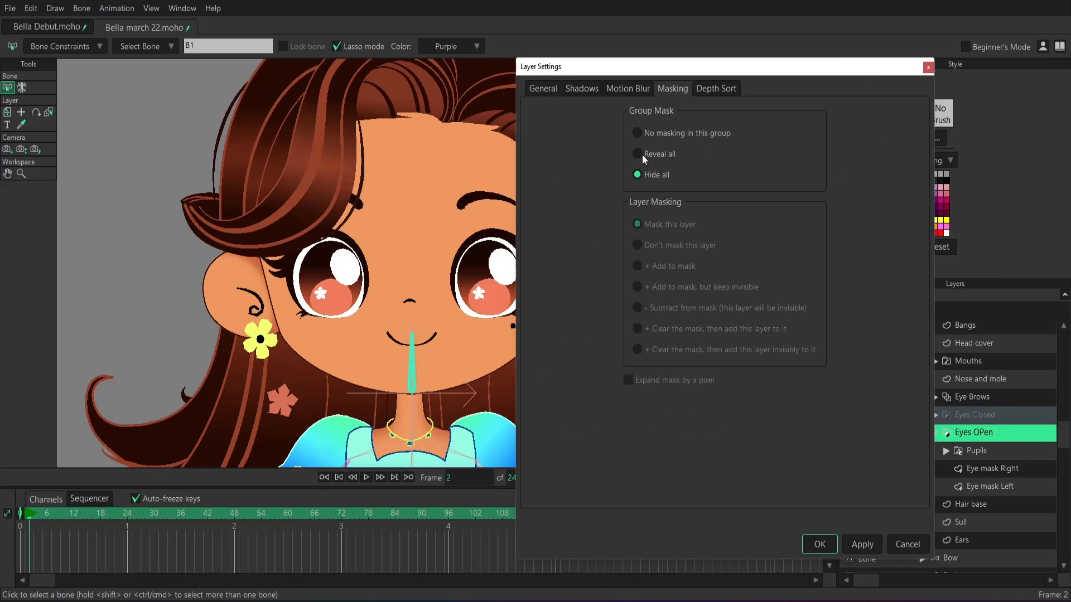
{"action": "left_click", "coordinate": [927, 67]}
Step: Try shifting the Pupils layer inside the eyes with the Transform Layer tool, and undo the move
{"action": "left_click", "coordinate": [989, 448]}
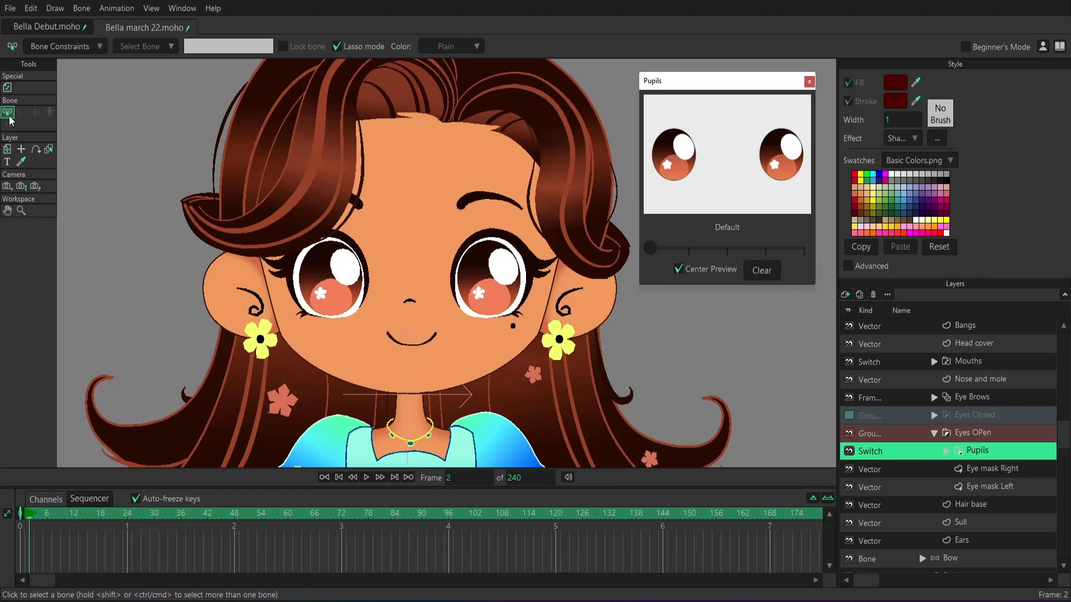
{"action": "left_click", "coordinate": [7, 149]}
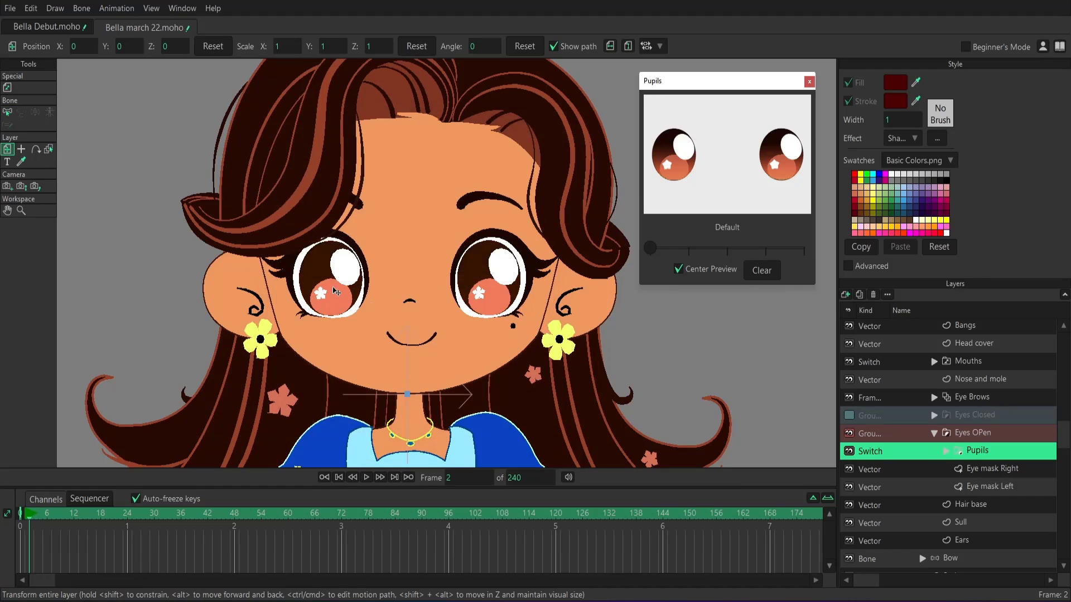
{"action": "left_click_drag", "start_coordinate": [356, 280], "coordinate": [322, 311]}
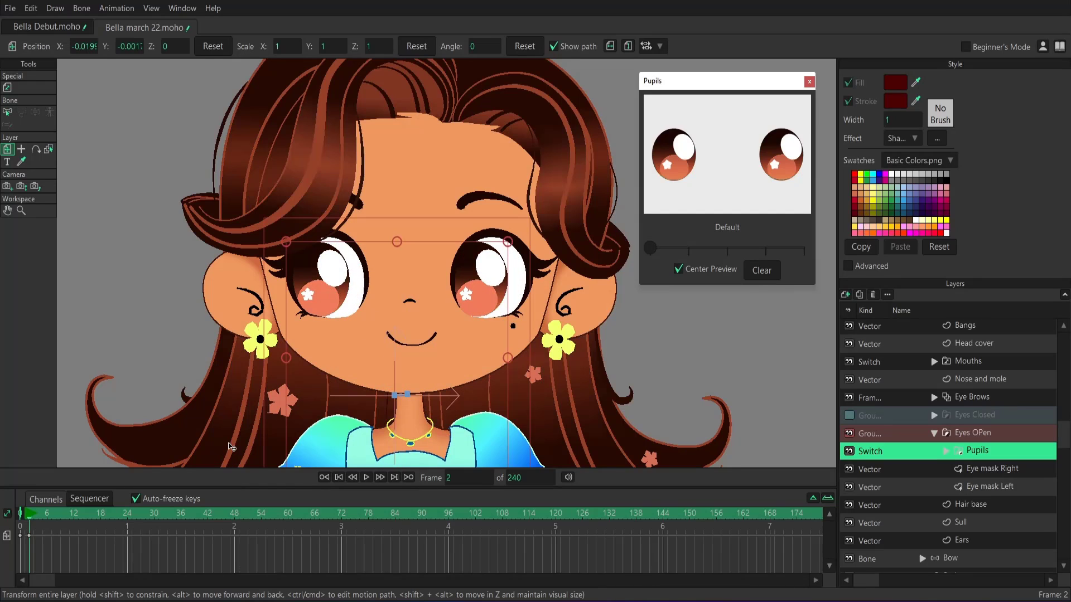
{"action": "key", "text": "ctrl+z"}
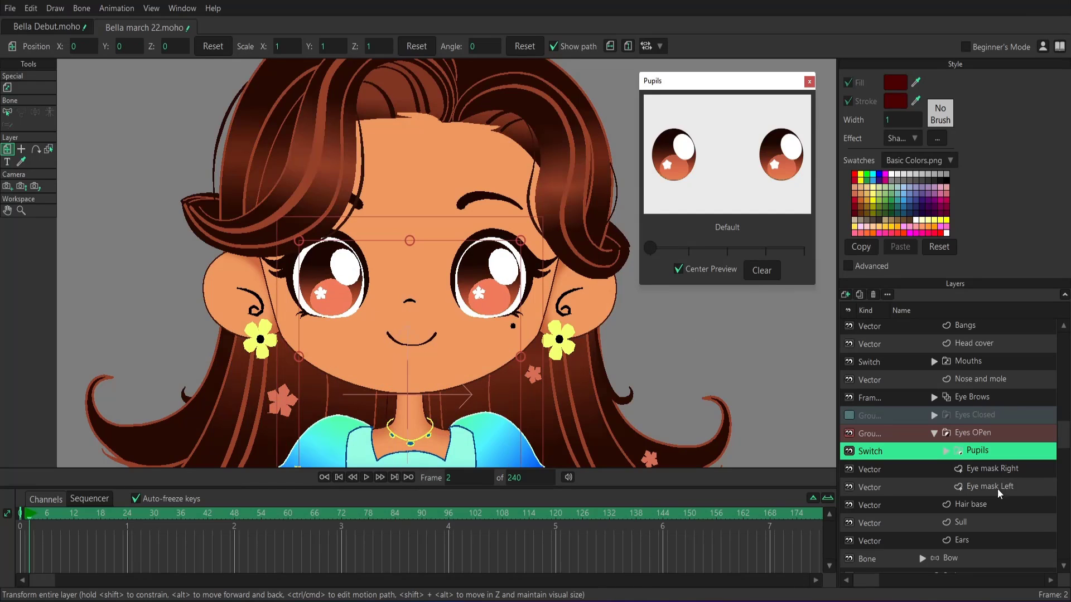
Step: Inspect the Eye mask Right and Eye mask Left layers, and collapse the Eyes OPen group
{"action": "left_click", "coordinate": [996, 469]}
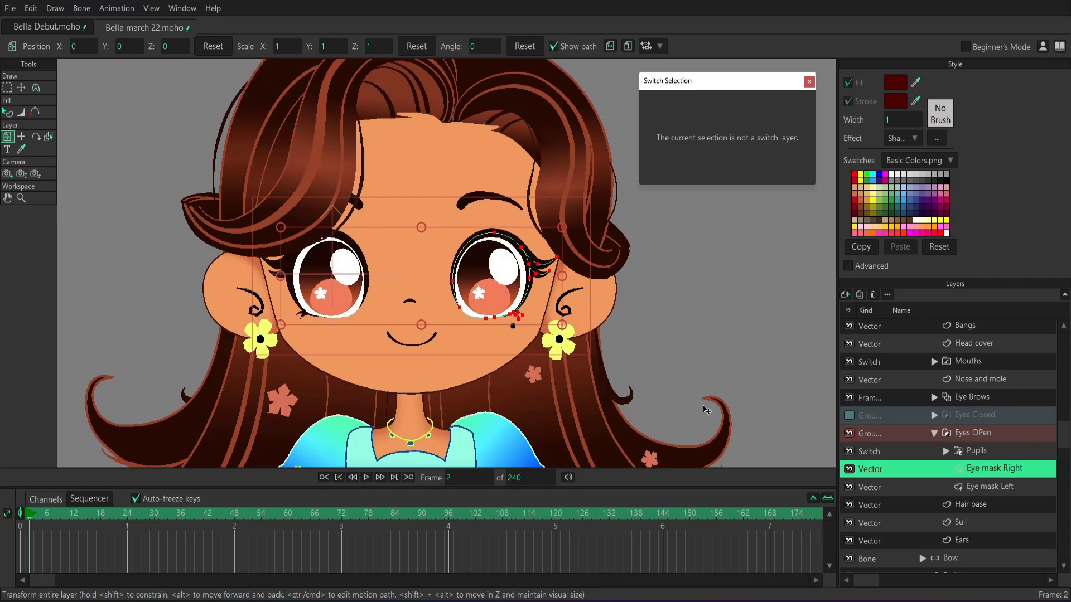
{"action": "left_click", "coordinate": [1004, 487]}
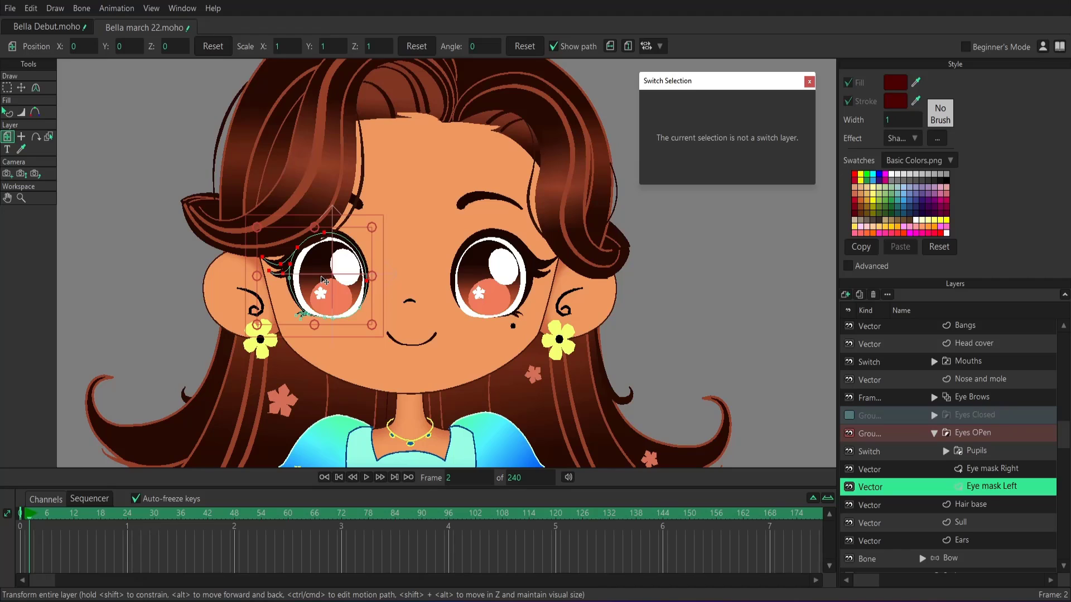
{"action": "left_click", "coordinate": [946, 439]}
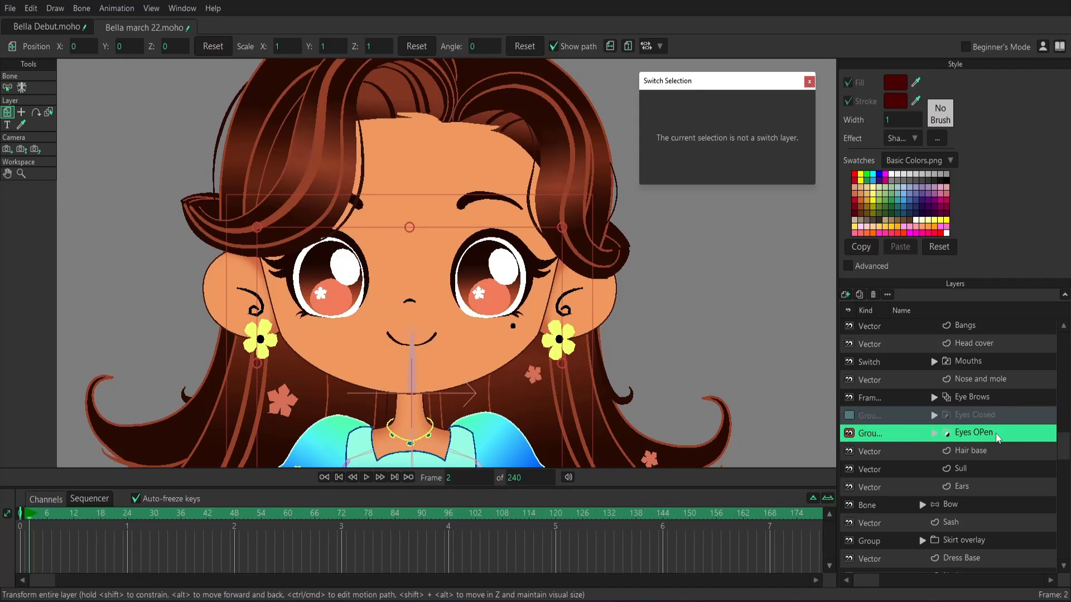
Step: Hide the Eyes OPen group and make the Eyes Closed group visible
{"action": "left_click", "coordinate": [962, 414]}
{"action": "left_click", "coordinate": [848, 434]}
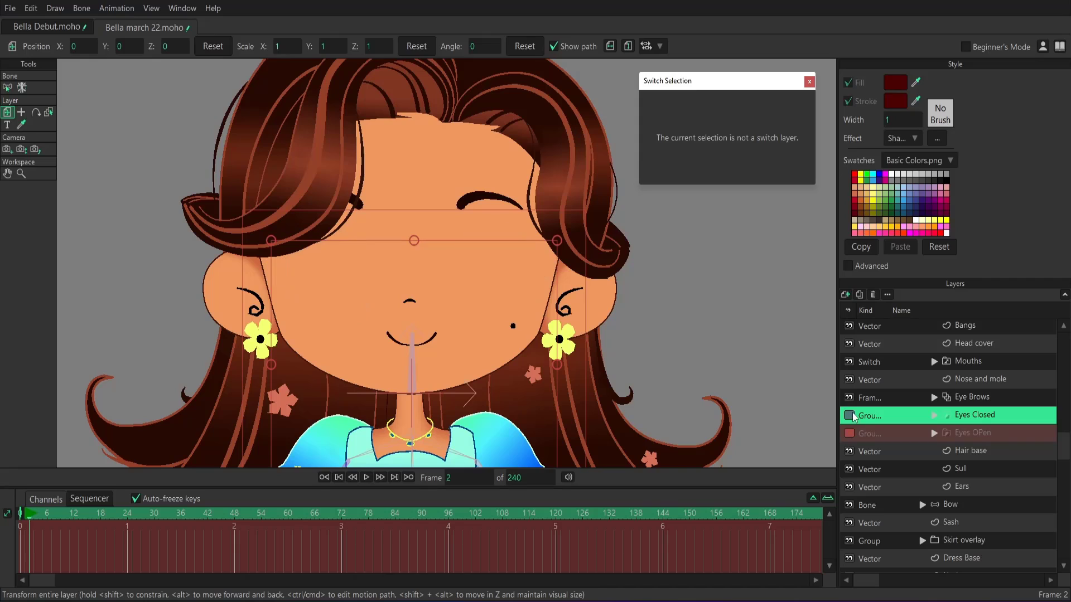
{"action": "left_click", "coordinate": [849, 415]}
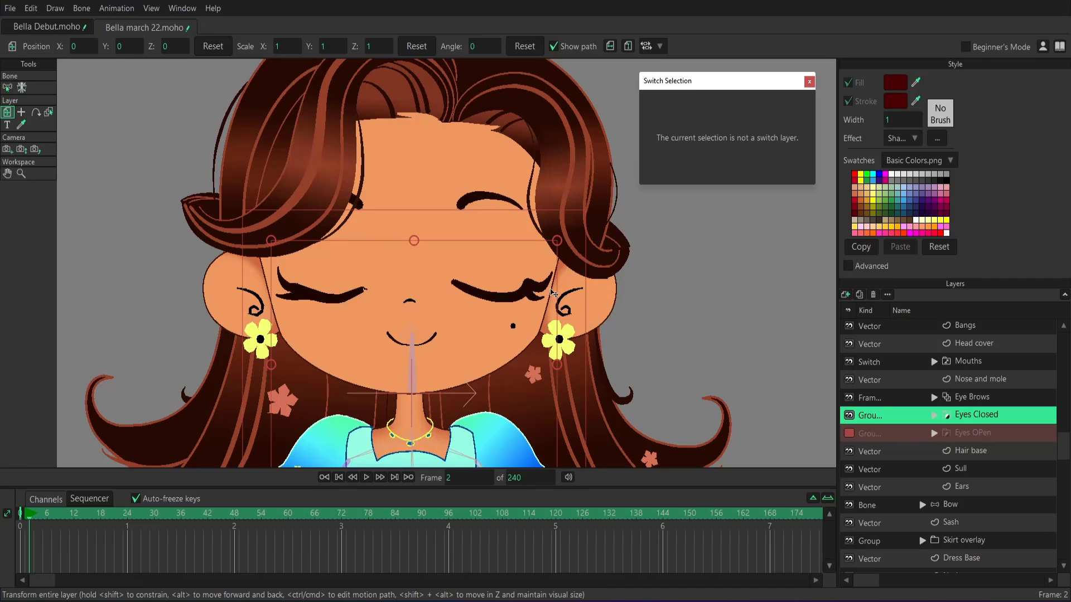
Step: Add a switch layer at frame 0 above the Eyes Closed group and name it Eyes
{"action": "left_click", "coordinate": [845, 295]}
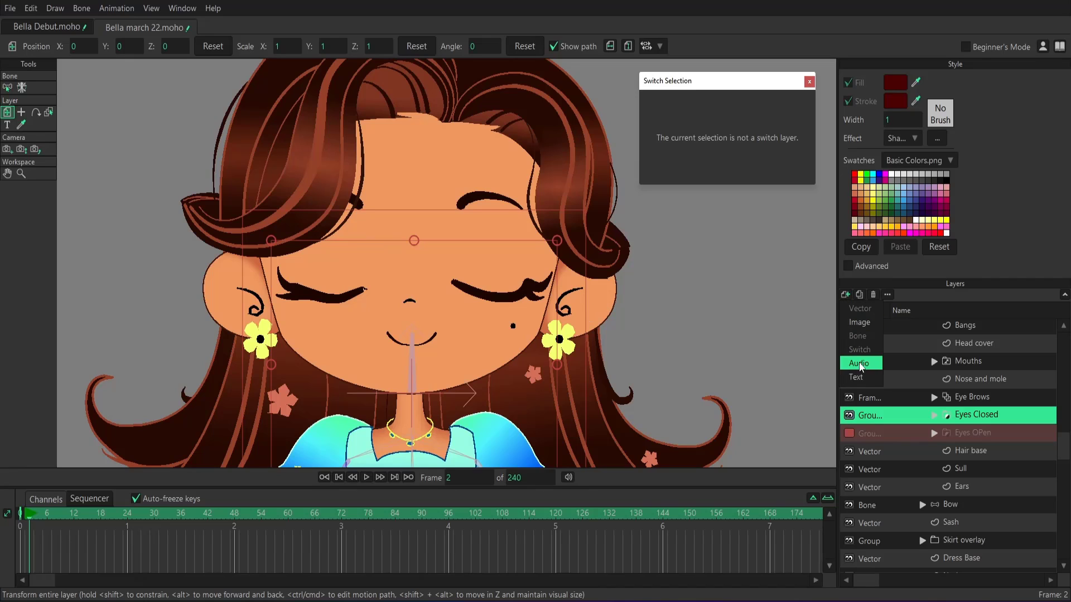
{"action": "left_click", "coordinate": [20, 513]}
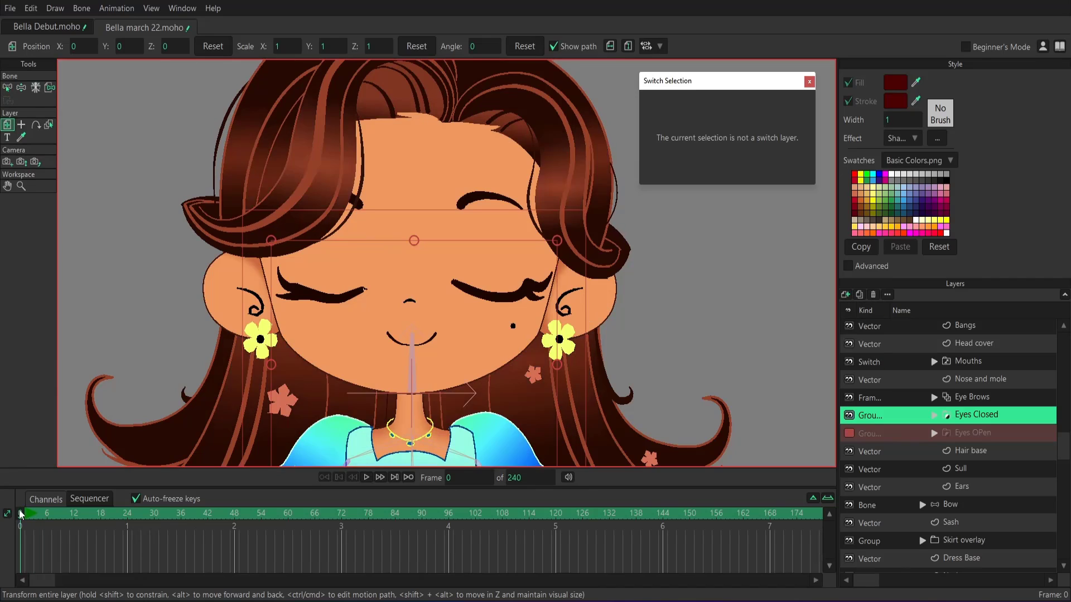
{"action": "left_click", "coordinate": [849, 296]}
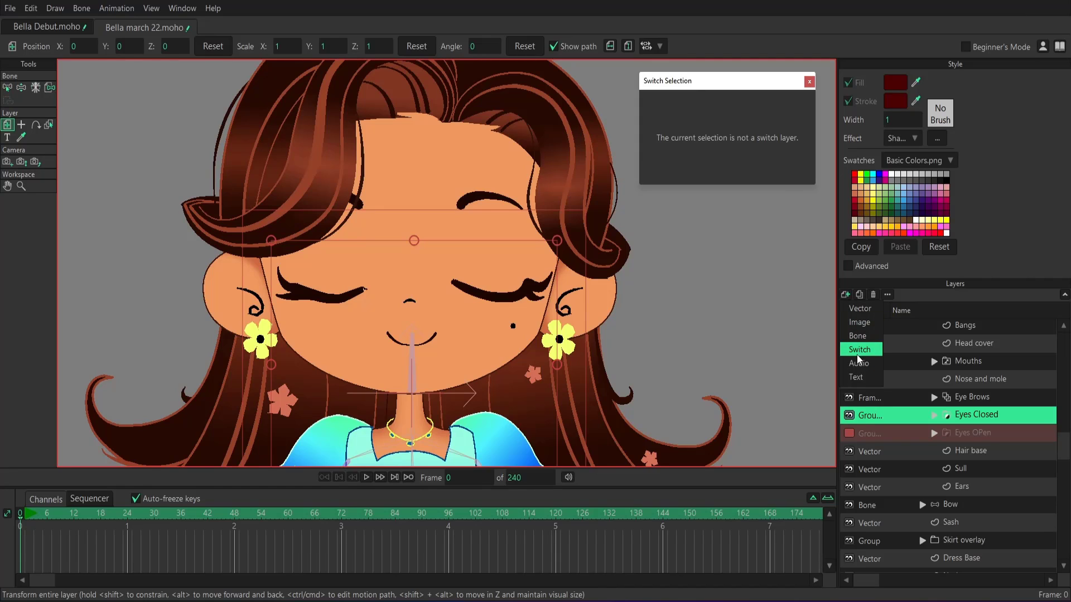
{"action": "left_click", "coordinate": [871, 353]}
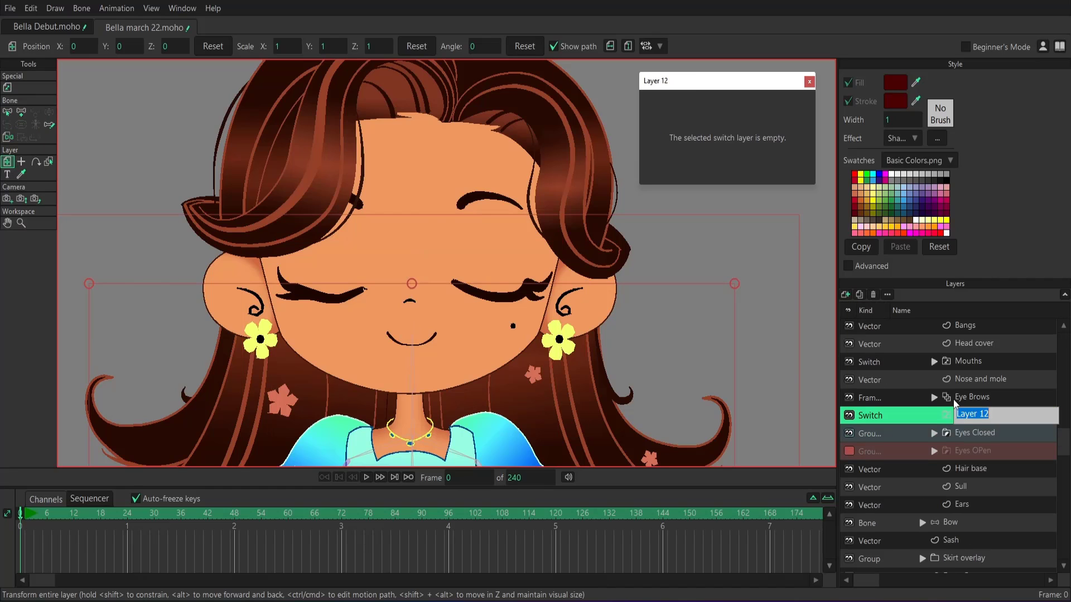
{"action": "type", "text": "Eyes"}
{"action": "key", "text": "Return"}
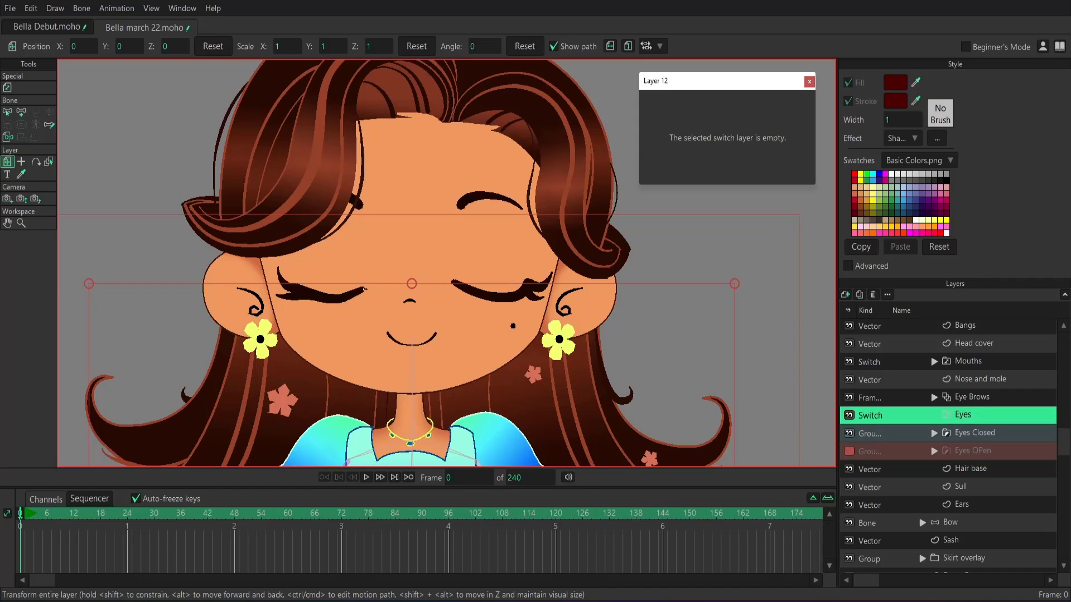
Step: Make the Eyes OPen group visible, nest the Eyes Closed and Eyes OPen groups inside the Eyes switch layer, and select that switch
{"action": "left_click", "coordinate": [986, 435]}
{"action": "left_click", "coordinate": [960, 451], "text": "ctrl"}
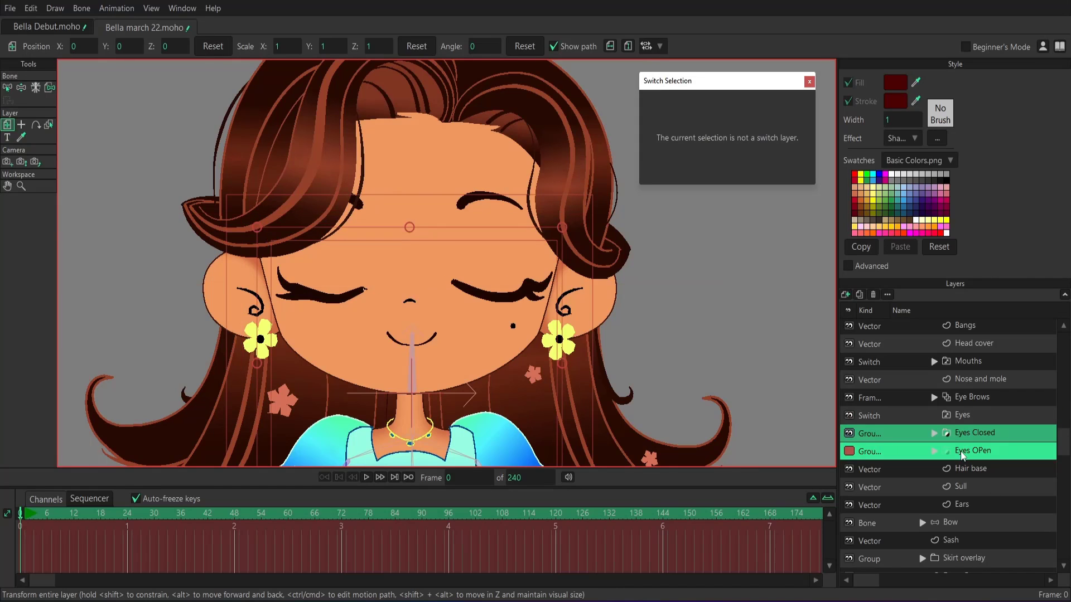
{"action": "left_click_drag", "start_coordinate": [956, 432], "coordinate": [910, 423]}
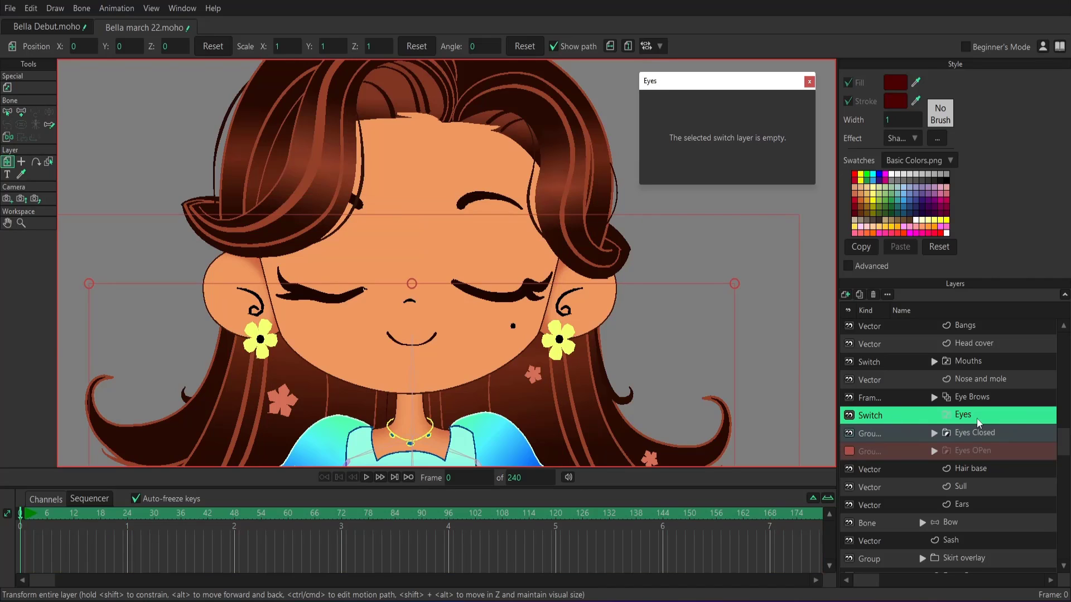
{"action": "left_click", "coordinate": [854, 451]}
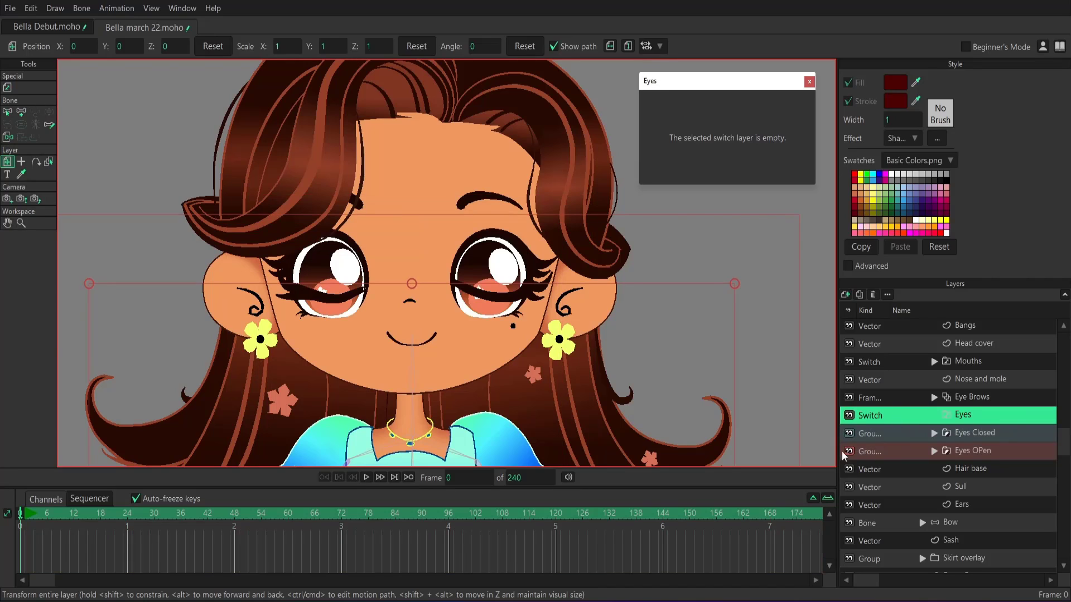
{"action": "left_click", "coordinate": [980, 450]}
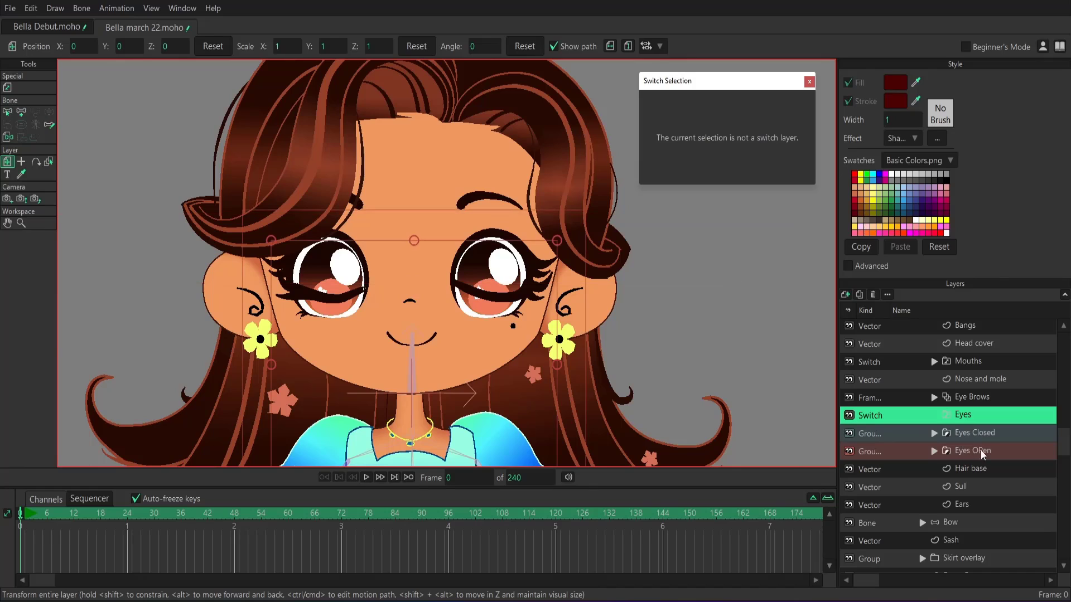
{"action": "left_click_drag", "start_coordinate": [955, 425], "coordinate": [958, 412]}
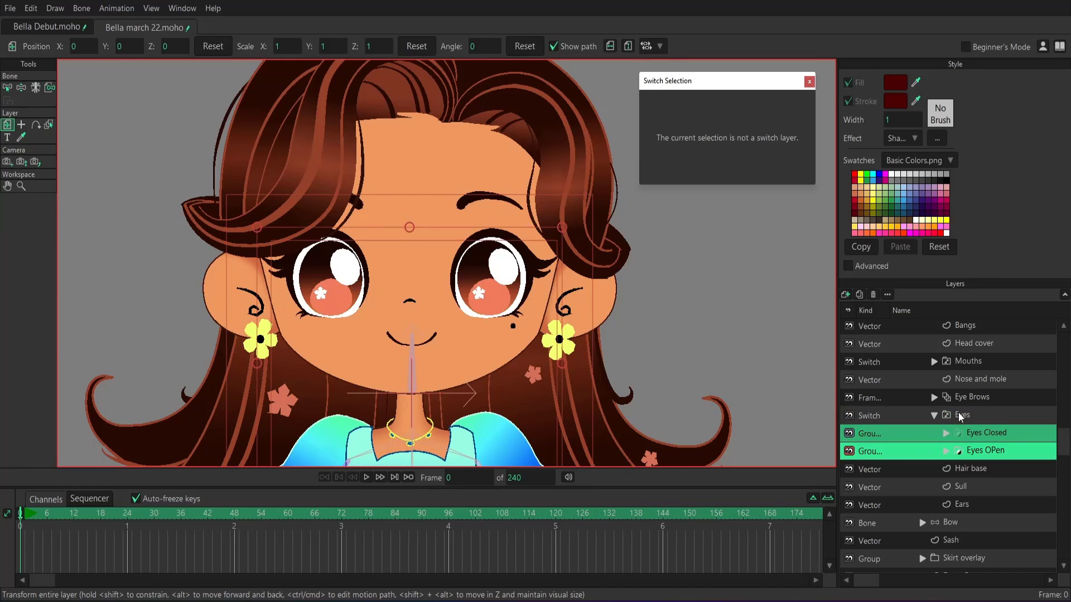
{"action": "left_click", "coordinate": [958, 416]}
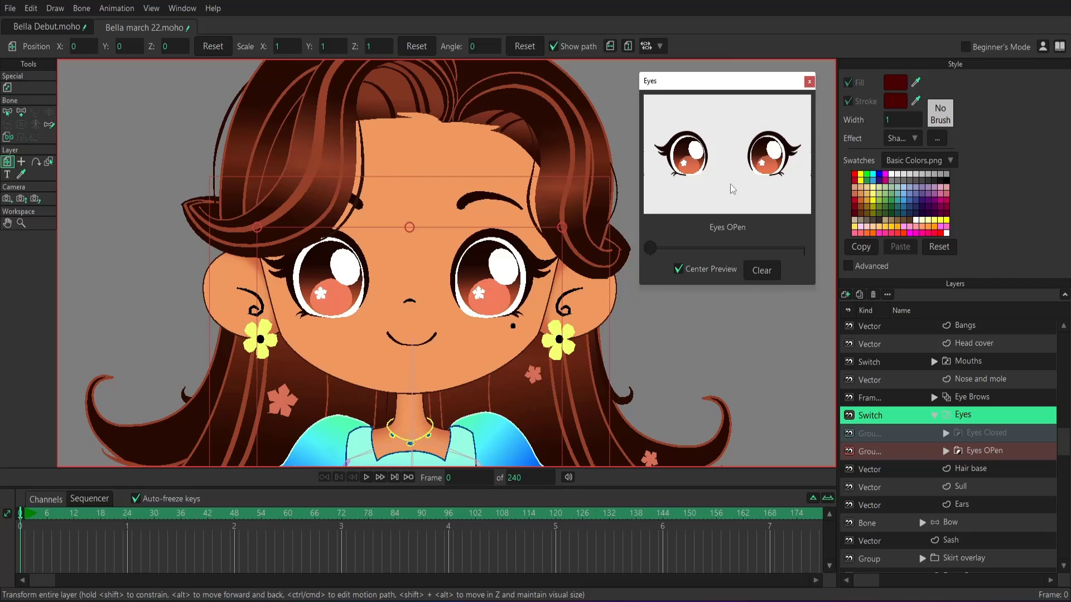
{"action": "left_click_drag", "start_coordinate": [650, 248], "coordinate": [775, 252]}
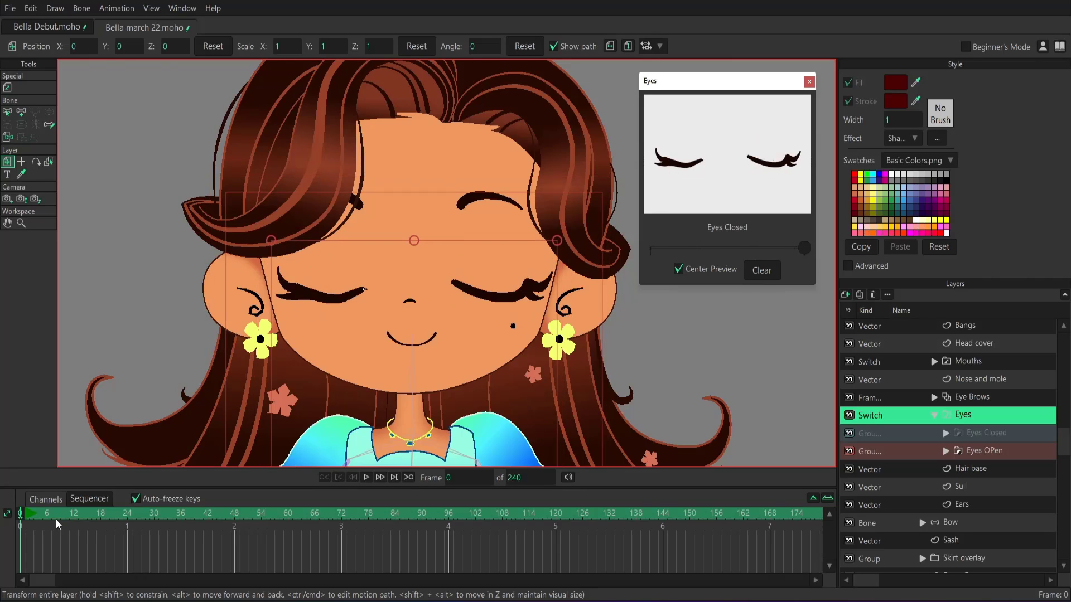
{"action": "mouse_move", "coordinate": [41, 514]}
{"action": "left_mouse_down"}
{"action": "mouse_move", "coordinate": [75, 521]}
{"action": "mouse_move", "coordinate": [56, 522]}
{"action": "left_mouse_up"}
{"action": "left_click", "coordinate": [659, 249]}
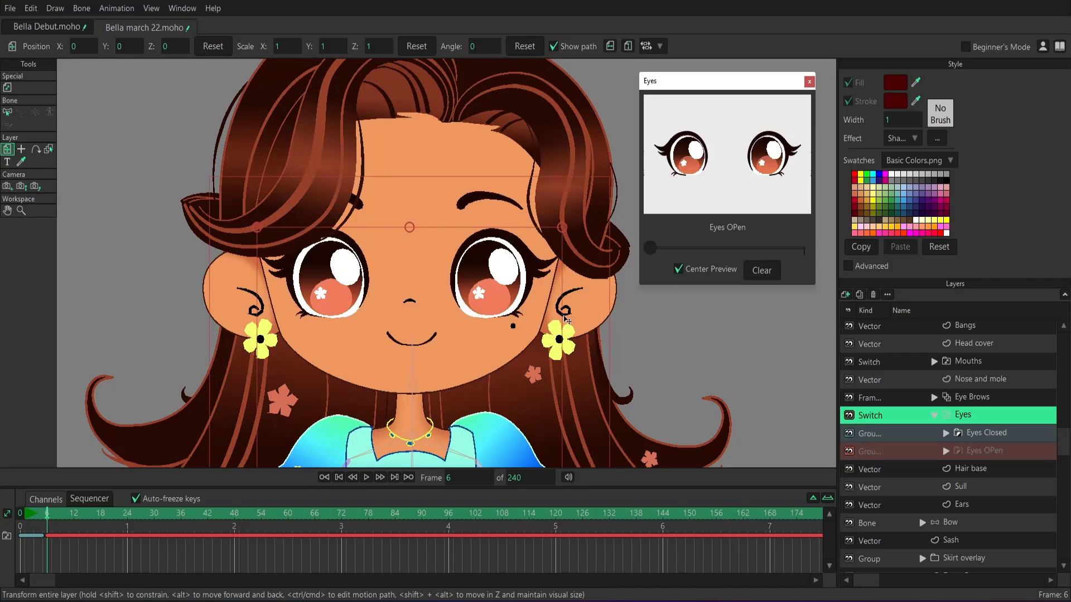
{"action": "left_click", "coordinate": [26, 514]}
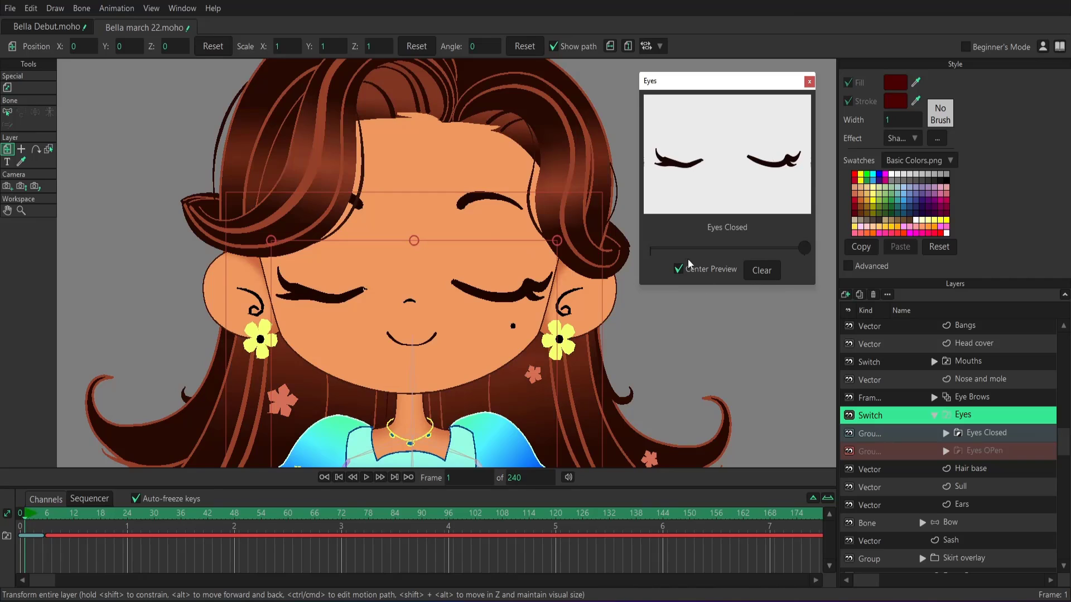
{"action": "left_click", "coordinate": [657, 250]}
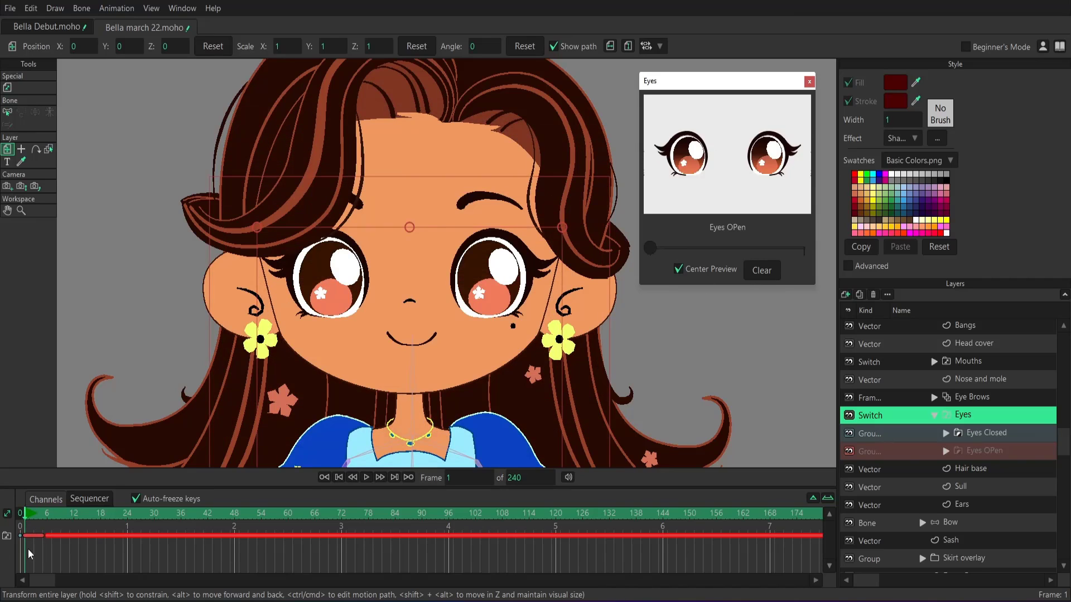
{"action": "left_click", "coordinate": [138, 580]}
{"action": "left_click", "coordinate": [178, 580]}
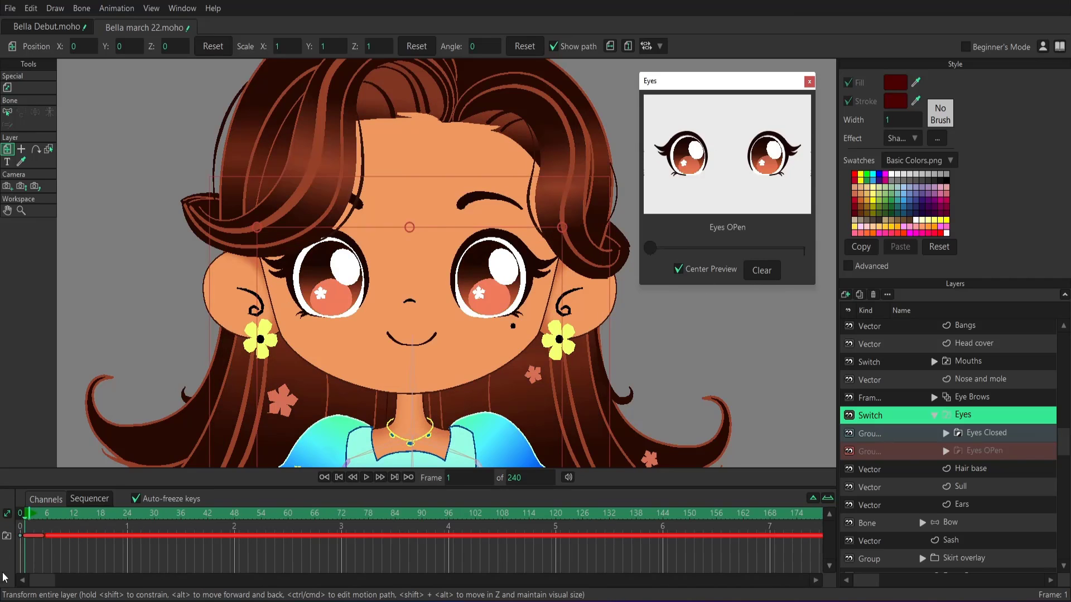
{"action": "key", "text": "ctrl+z"}
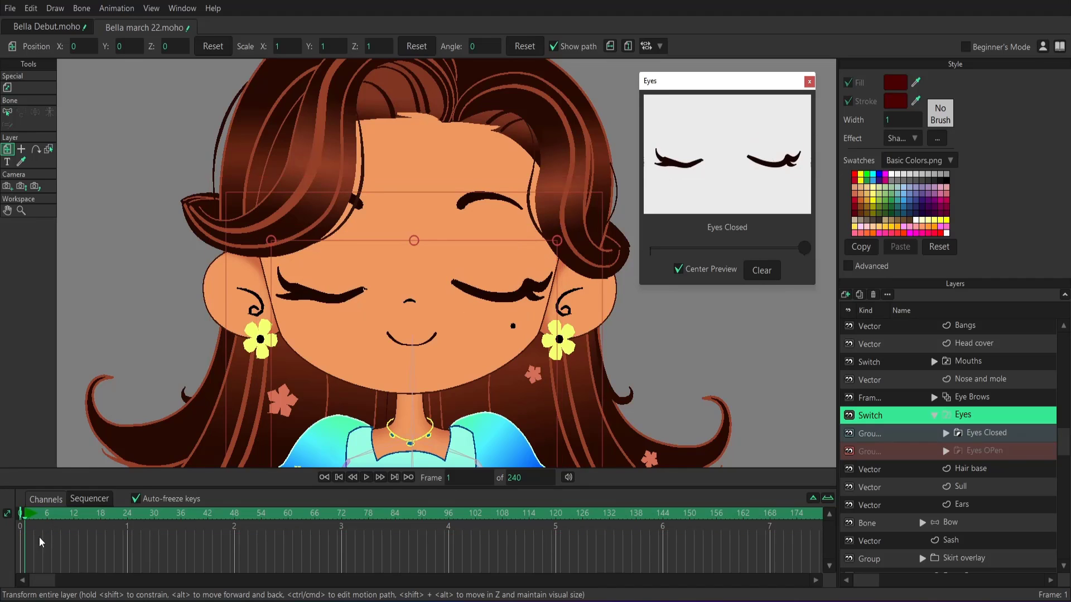
Step: Set the Eyes switch to Eyes OPen at frame 0 and key Eyes OPen at frame 6
{"action": "left_click", "coordinate": [17, 528]}
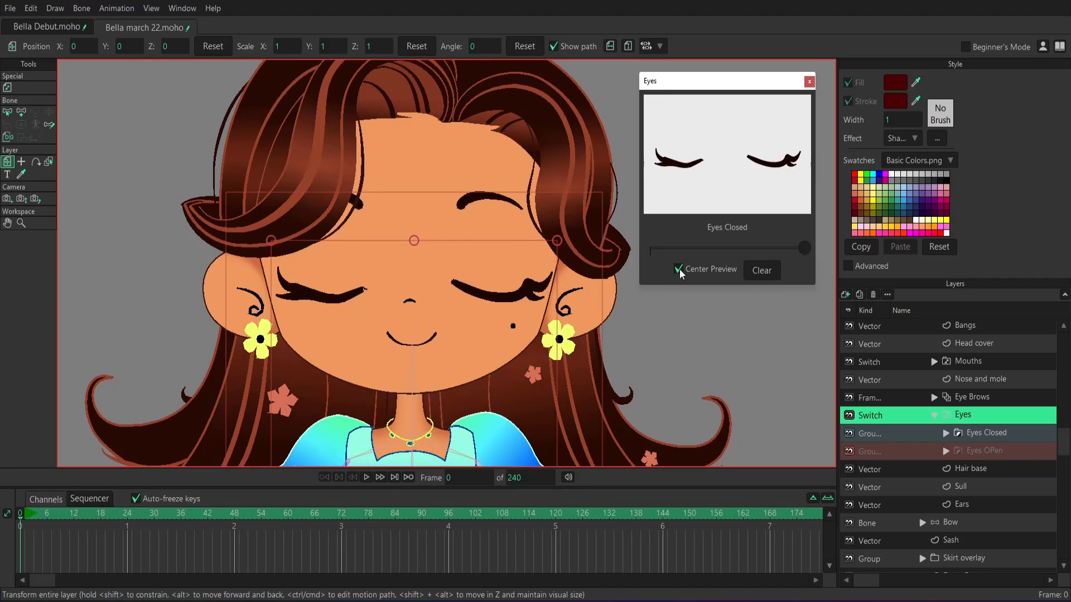
{"action": "left_click", "coordinate": [662, 250]}
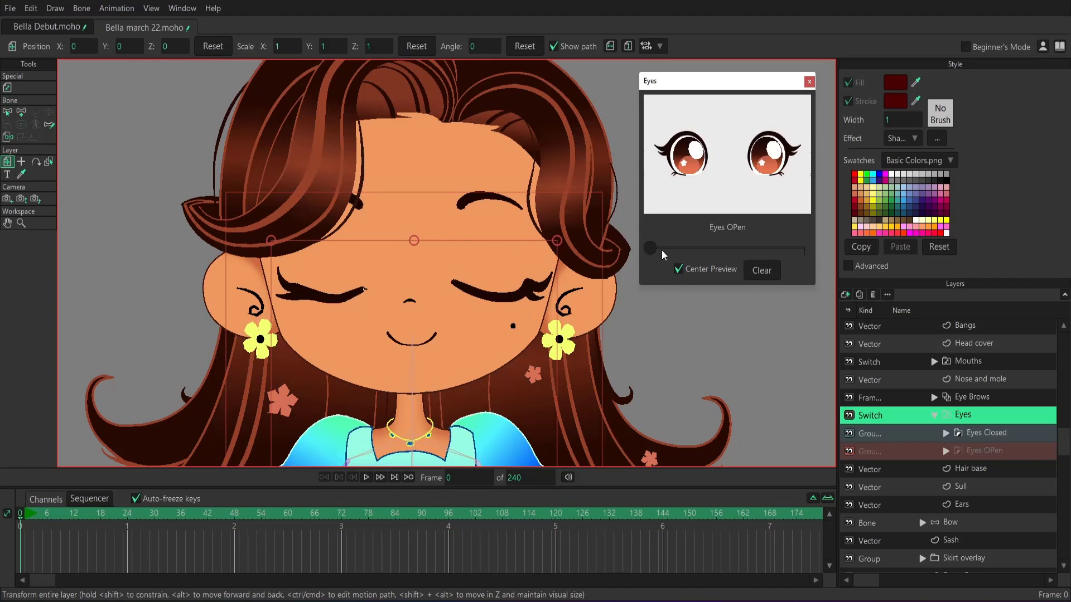
{"action": "left_click", "coordinate": [29, 518]}
{"action": "left_click_drag", "start_coordinate": [25, 518], "coordinate": [46, 518]}
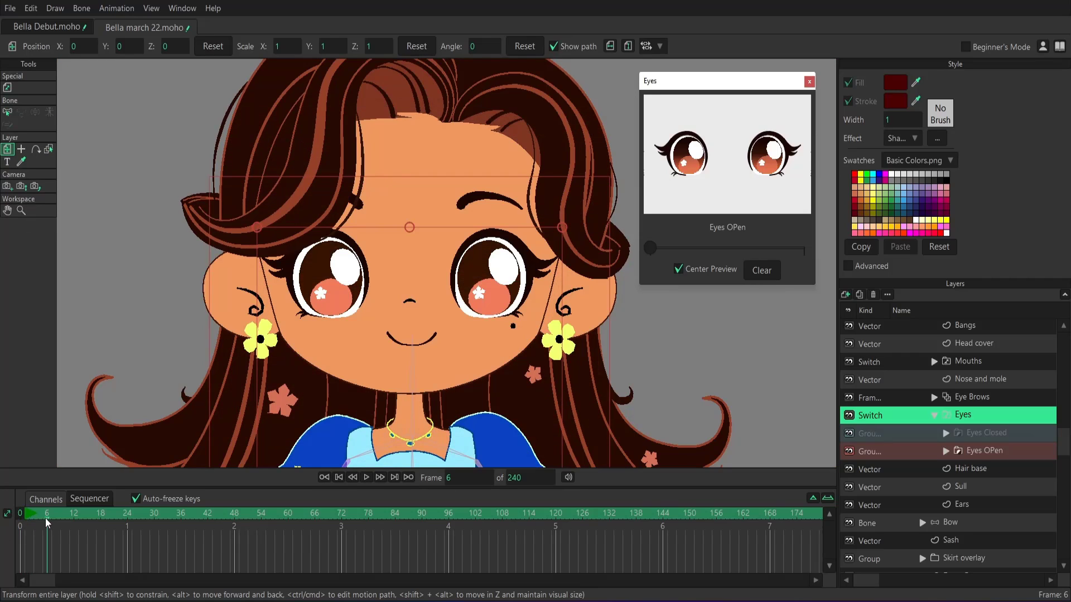
{"action": "left_click", "coordinate": [650, 249]}
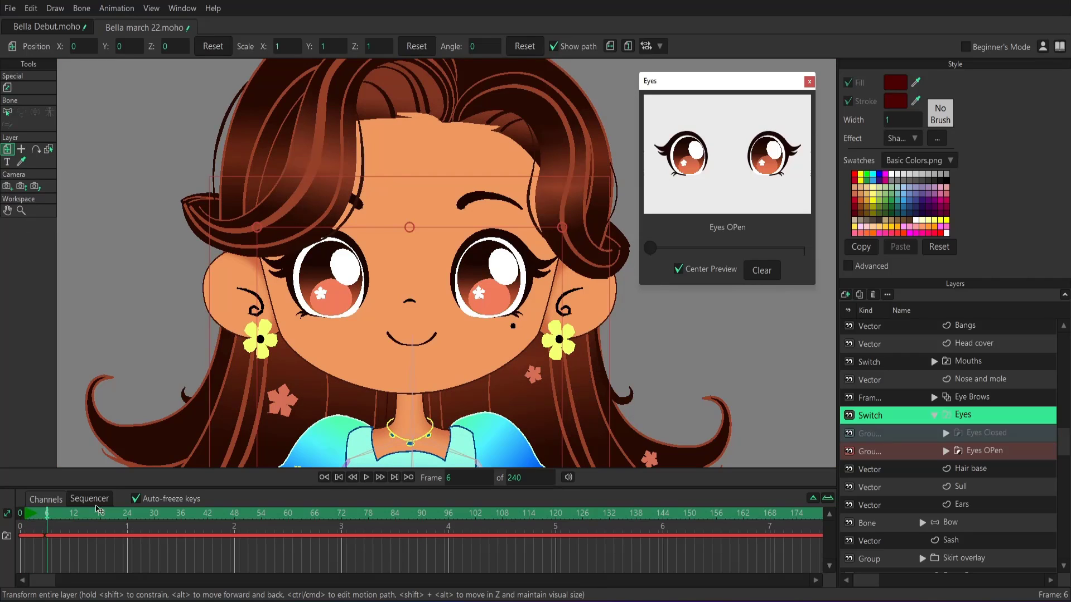
Step: Key the Eyes switch to Eyes Closed at frame 12 and back to Eyes OPen at frame 18
{"action": "left_click_drag", "start_coordinate": [60, 517], "coordinate": [73, 517]}
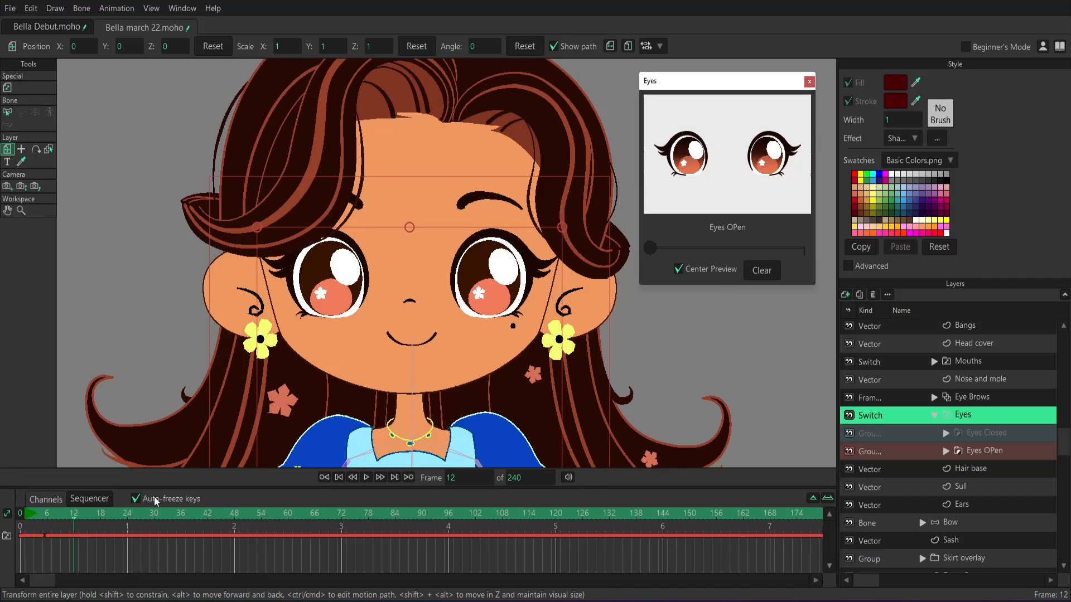
{"action": "left_click", "coordinate": [795, 250]}
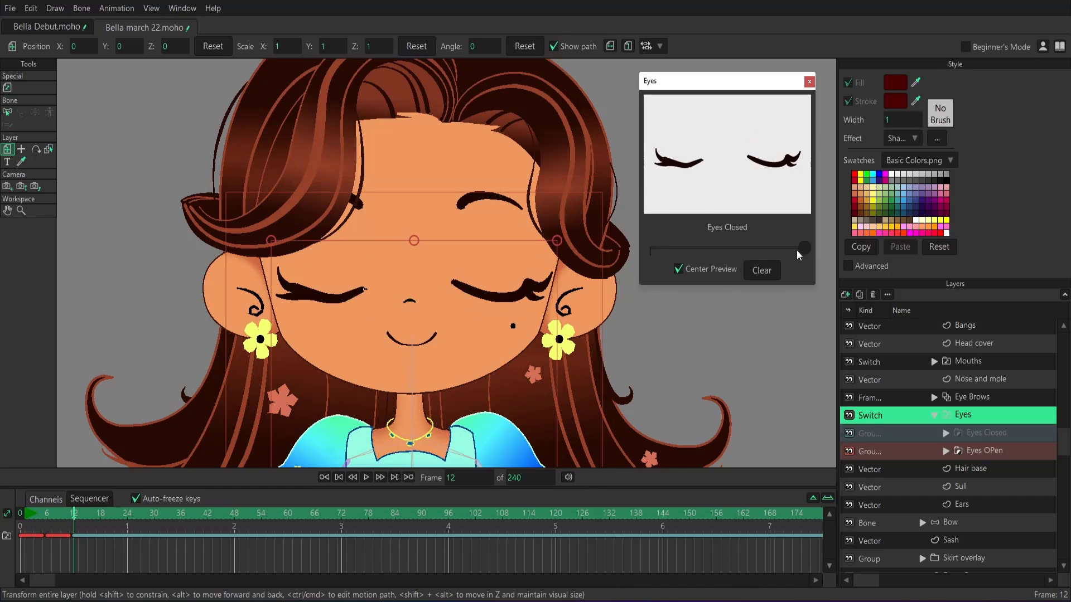
{"action": "left_click_drag", "start_coordinate": [78, 521], "coordinate": [101, 519]}
{"action": "left_click", "coordinate": [650, 250]}
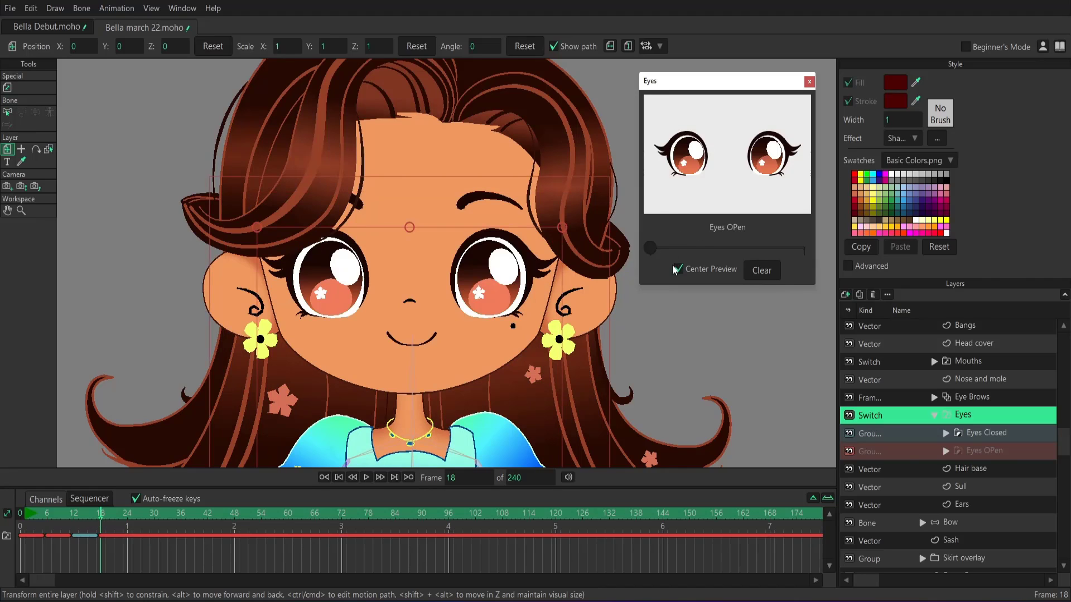
Step: Play the blink animation from frame 1 and stop the playback
{"action": "left_click", "coordinate": [25, 514]}
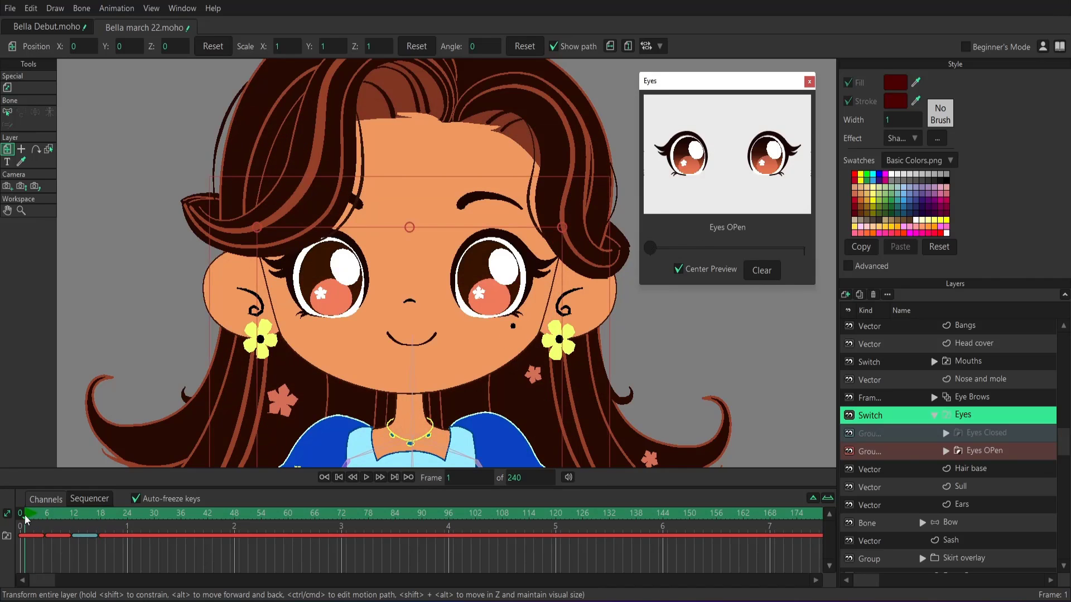
{"action": "left_click", "coordinate": [367, 478]}
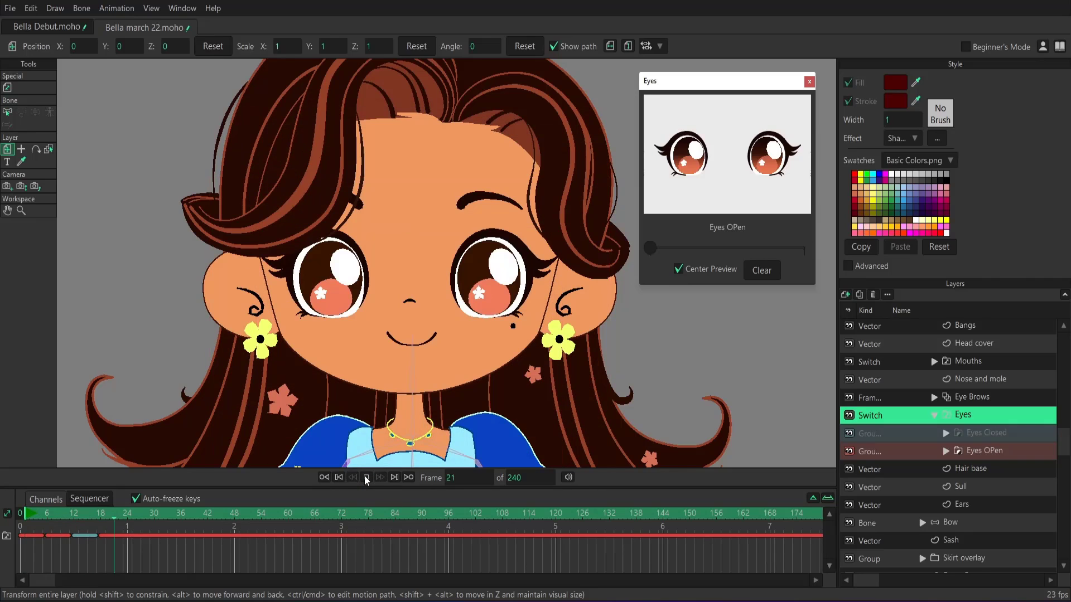
{"action": "left_click", "coordinate": [367, 478]}
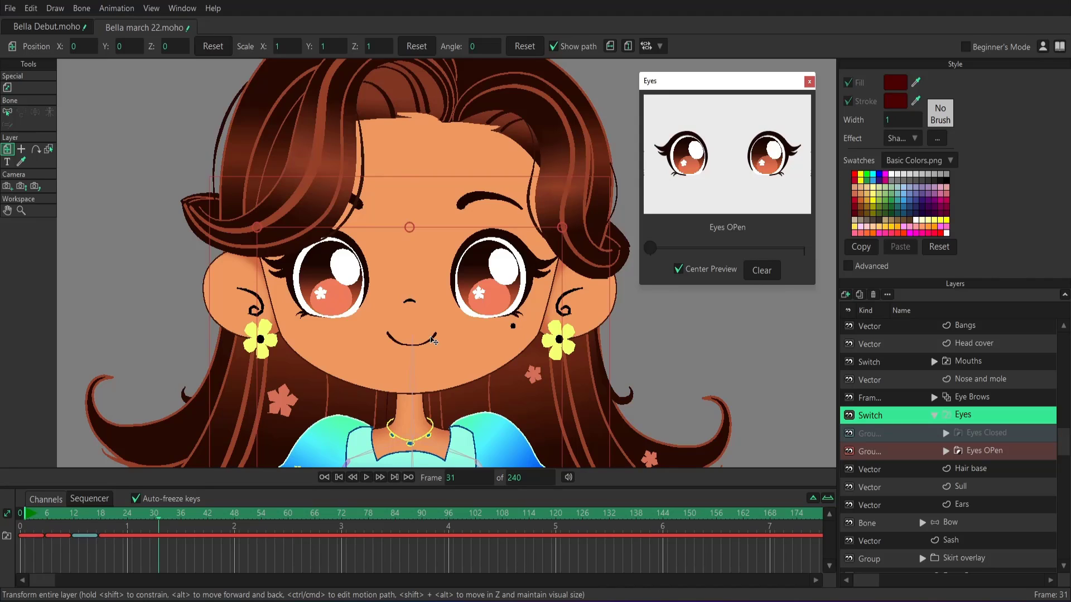
Step: Enable Interpolate sub-layers in the Eyes layer's switch settings, apply the change, and play the blink from near the start
{"action": "double_click", "coordinate": [999, 418]}
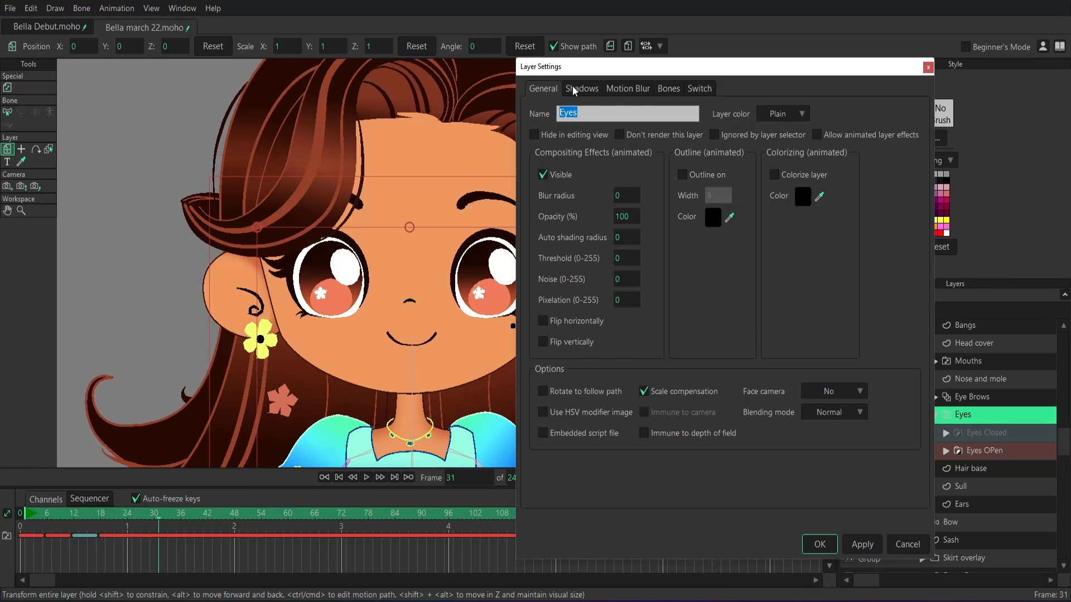
{"action": "left_click", "coordinate": [699, 89]}
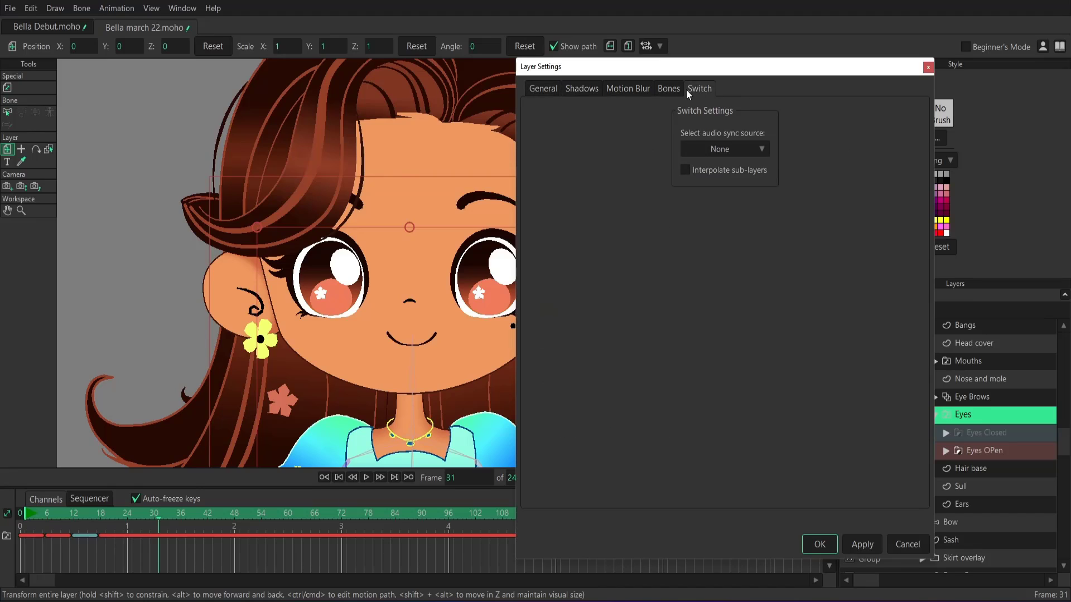
{"action": "left_click", "coordinate": [733, 171]}
{"action": "left_click", "coordinate": [848, 544]}
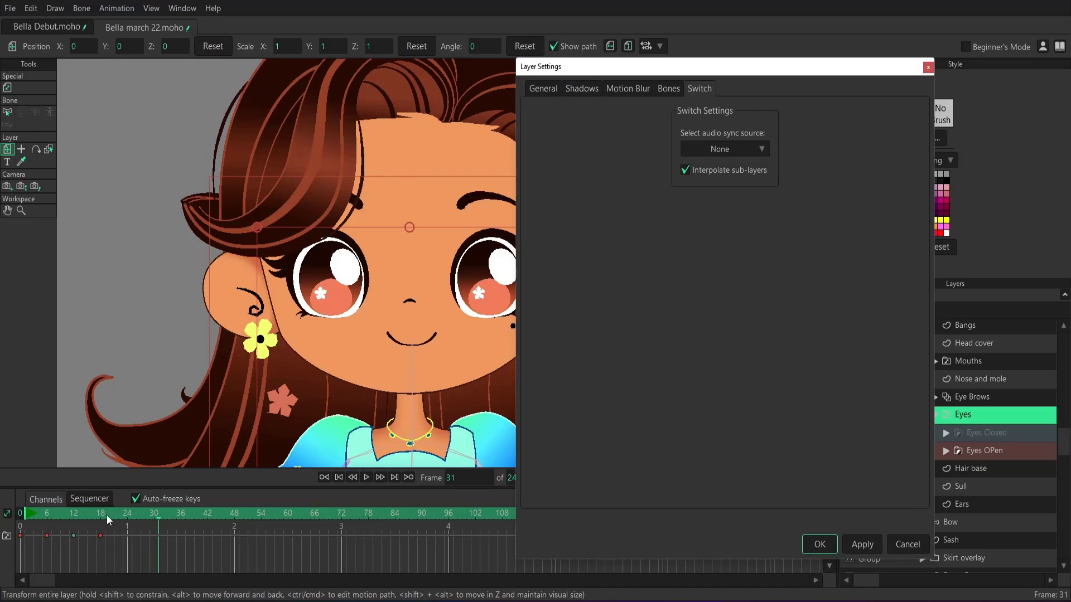
{"action": "left_click", "coordinate": [928, 68]}
{"action": "left_click", "coordinate": [29, 513]}
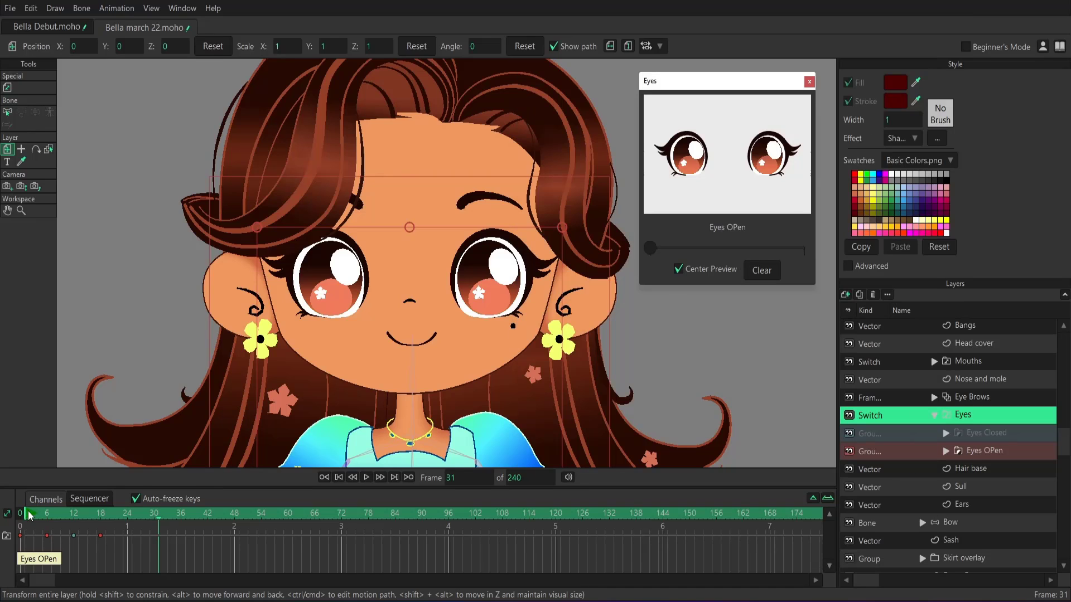
{"action": "left_click", "coordinate": [364, 478]}
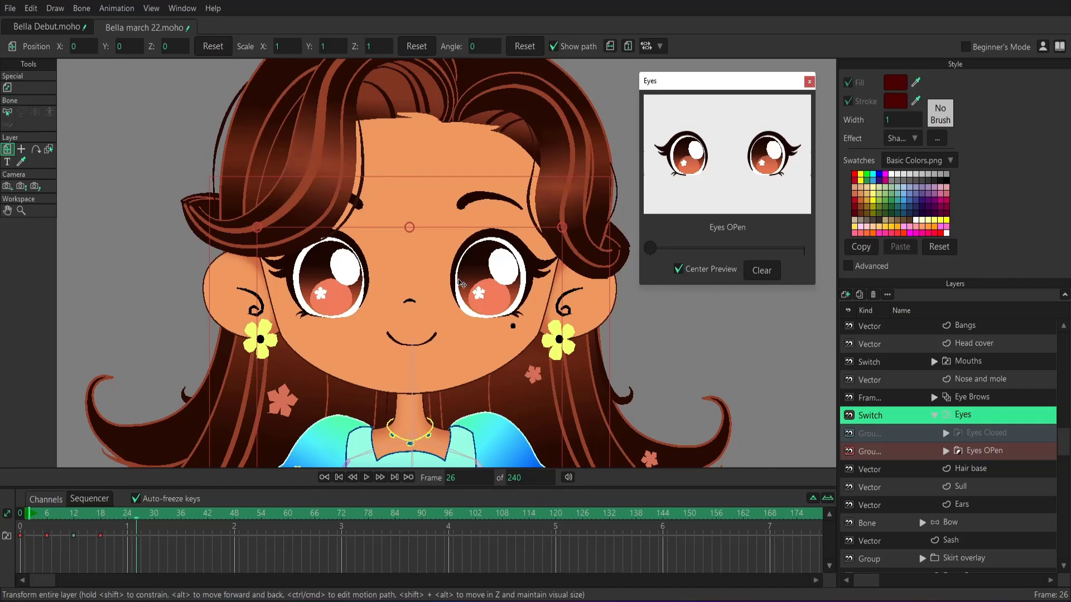
Step: At frame 0, duplicate the Eyes OPen group and name the copy Eyes halfway
{"action": "left_click", "coordinate": [22, 514]}
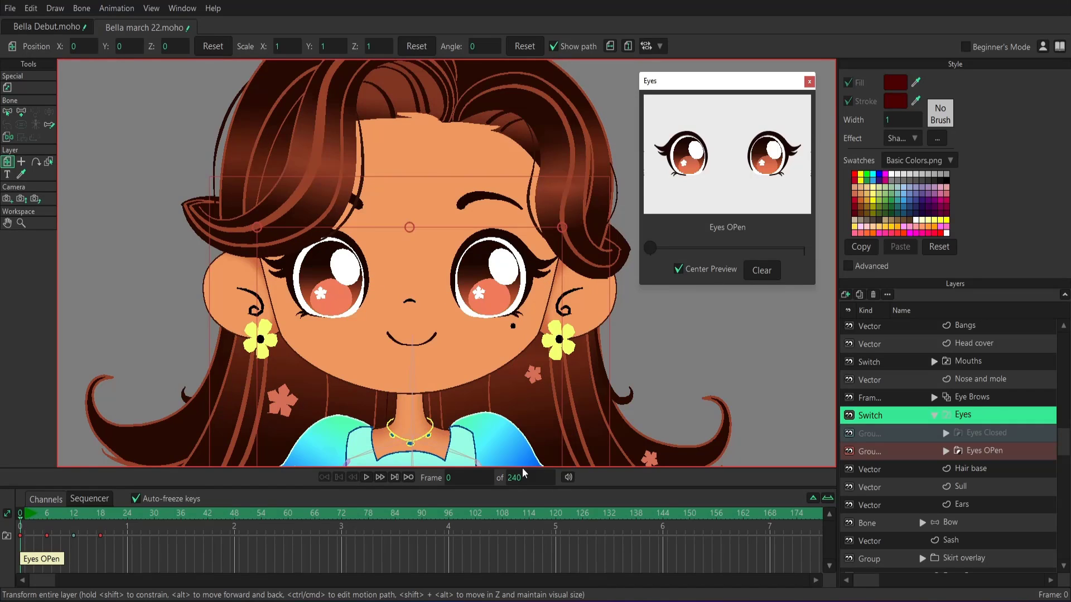
{"action": "left_click", "coordinate": [972, 453]}
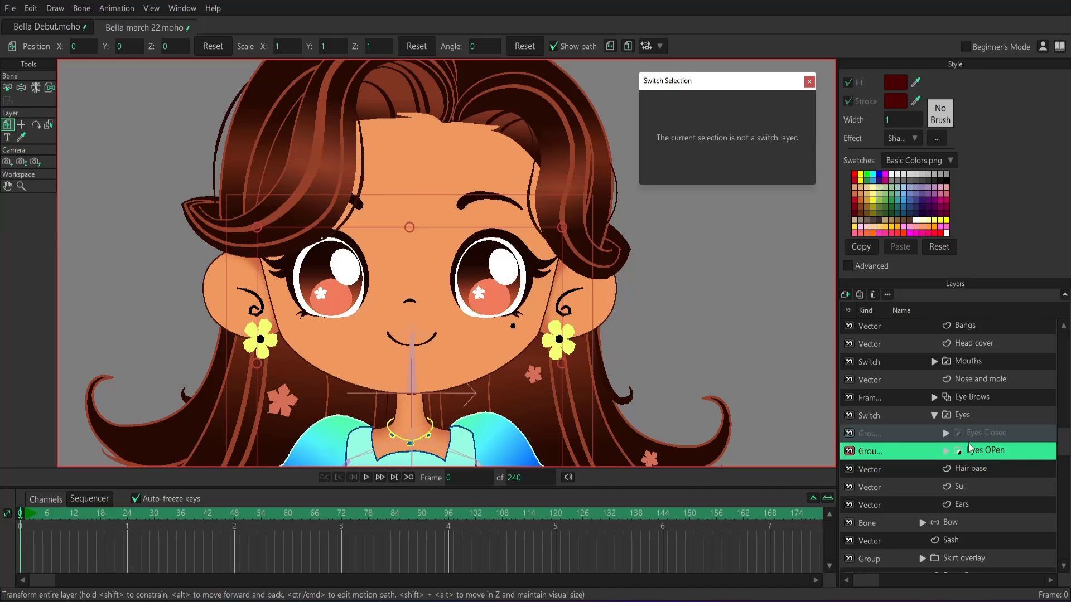
{"action": "right_click", "coordinate": [1015, 456]}
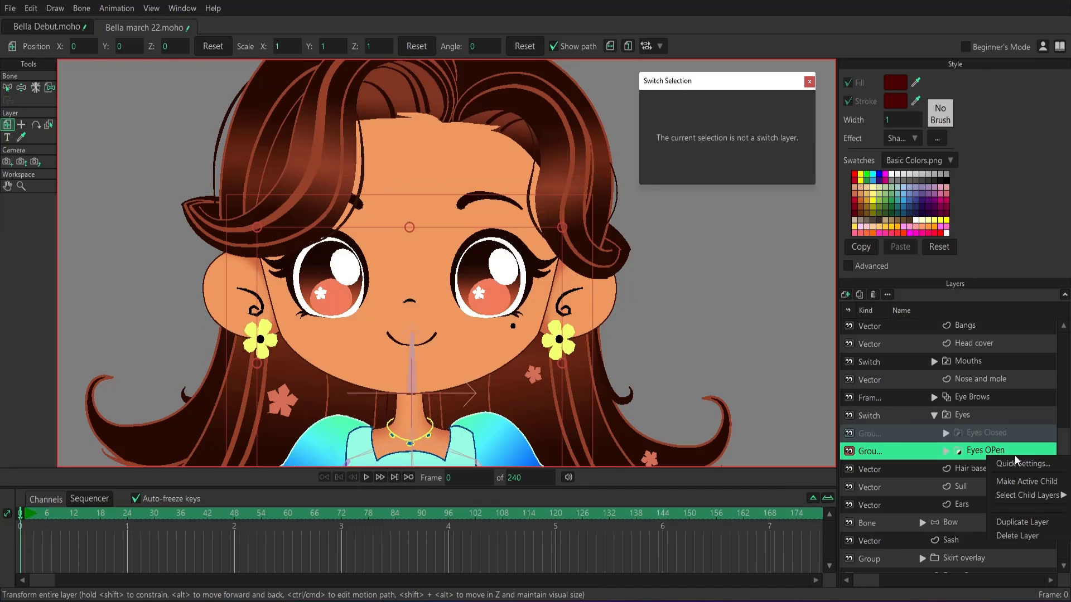
{"action": "left_click", "coordinate": [1043, 523]}
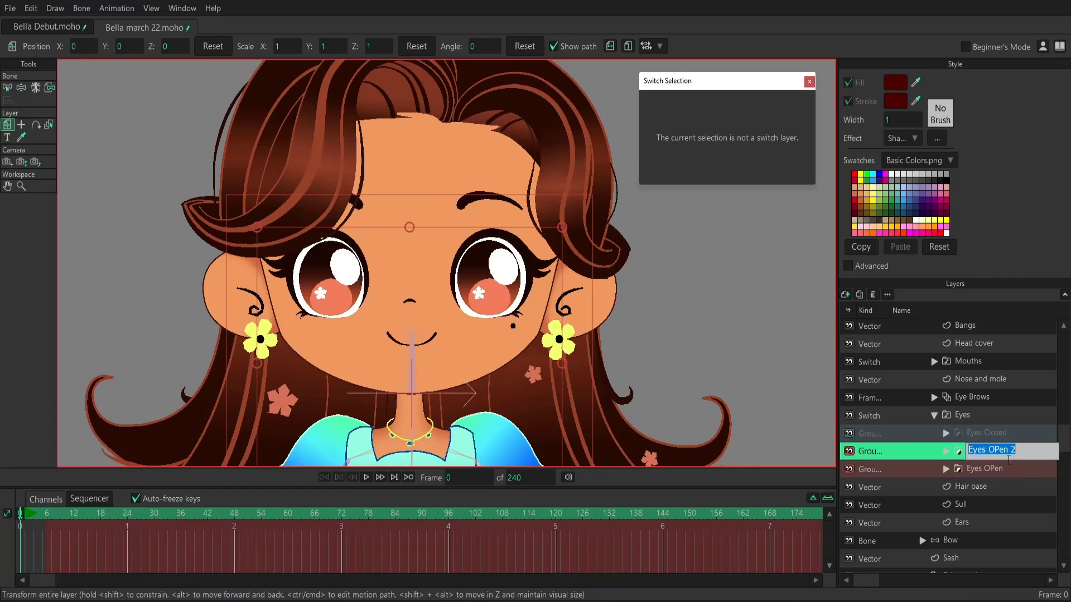
{"action": "left_click", "coordinate": [1027, 452]}
{"action": "type", "text": "halfway"}
{"action": "key", "text": "Return"}
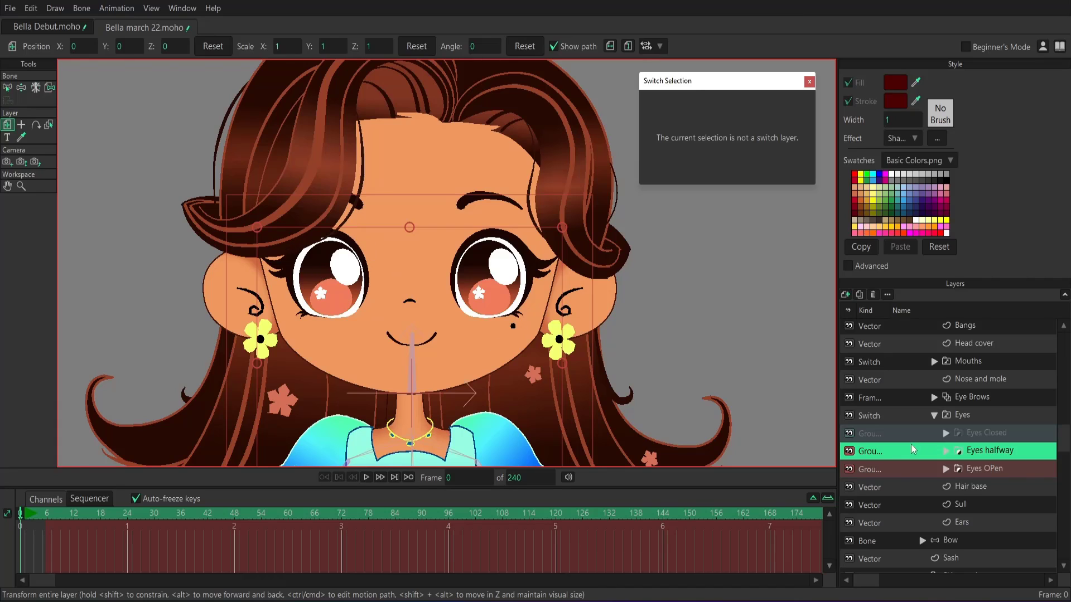
Step: In the Eyes halfway group, lower the upper lid and lash points of Eye mask Right into a half-closed shape
{"action": "left_click", "coordinate": [945, 450]}
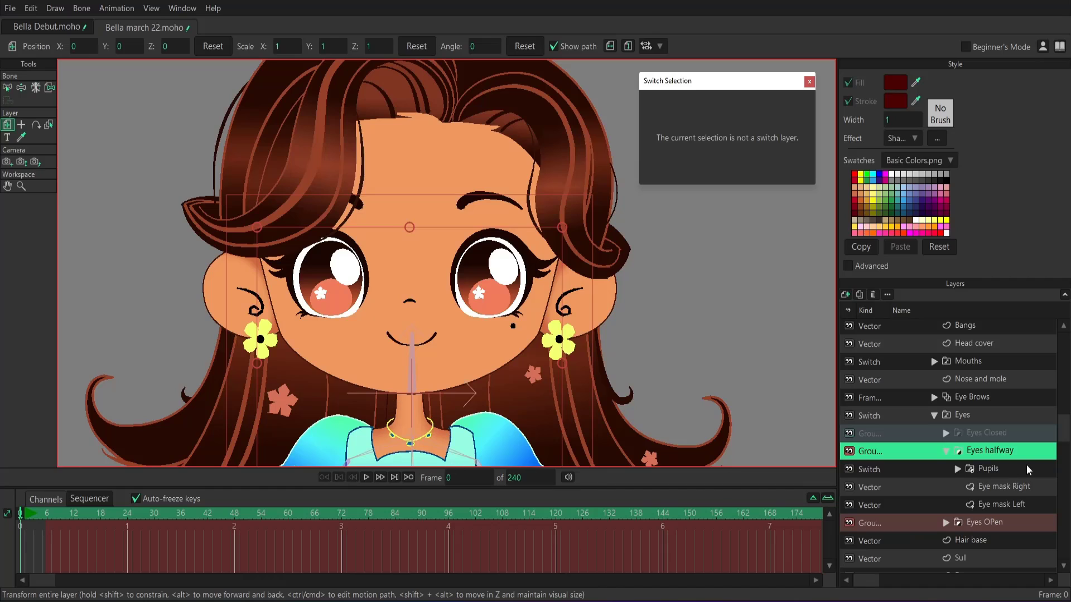
{"action": "left_click", "coordinate": [997, 486]}
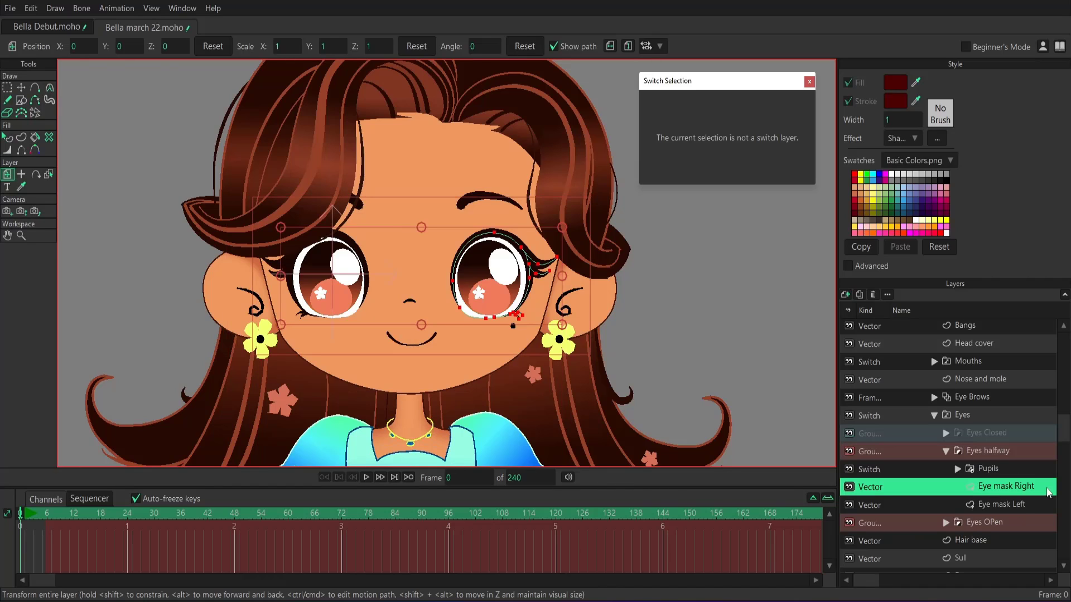
{"action": "scroll", "coordinate": [1023, 493], "scroll_direction": "up", "scroll_amount": 3}
{"action": "scroll", "coordinate": [482, 254], "scroll_direction": "up", "scroll_amount": 2}
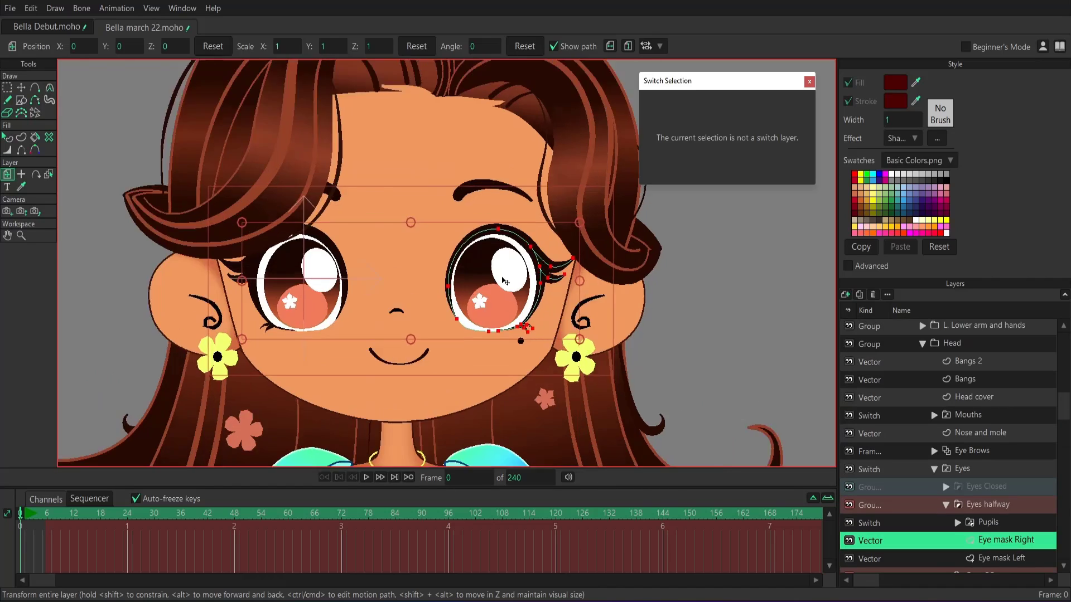
{"action": "scroll", "coordinate": [948, 446], "scroll_direction": "down", "scroll_amount": 2}
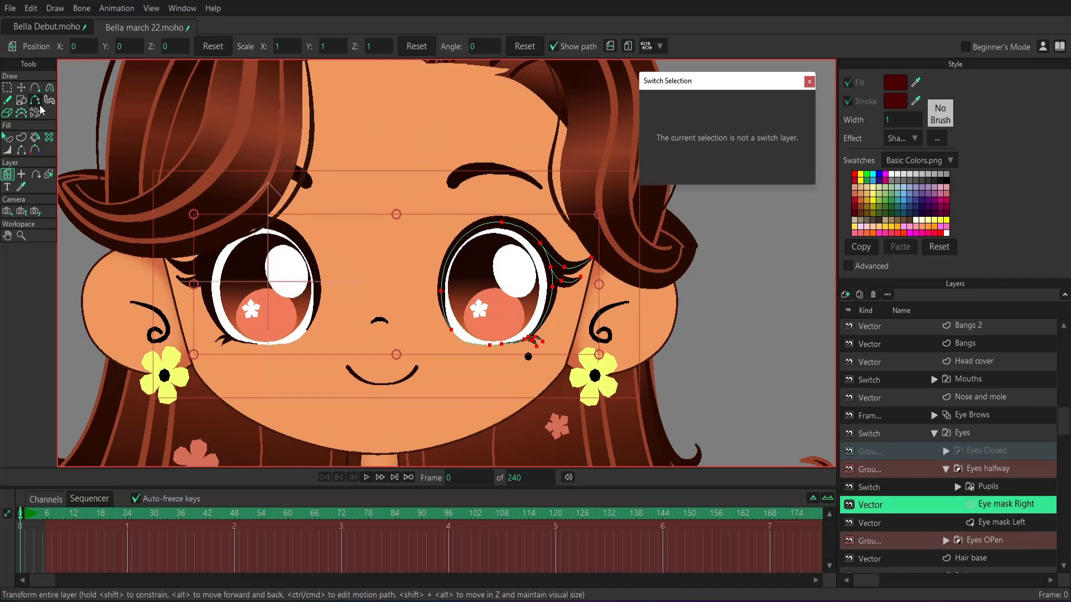
{"action": "left_click", "coordinate": [19, 90]}
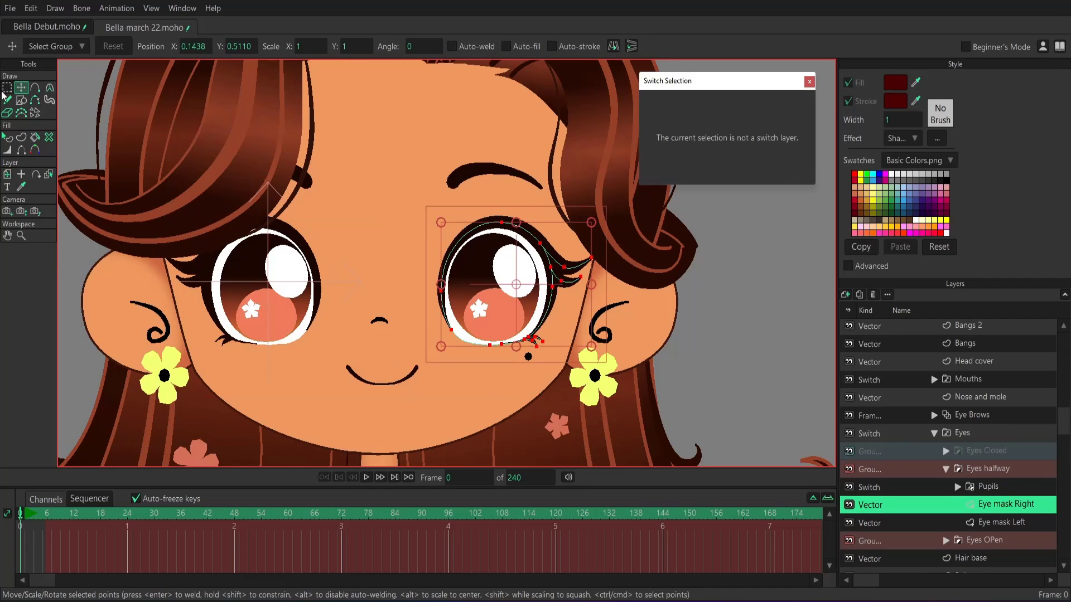
{"action": "left_click", "coordinate": [6, 88]}
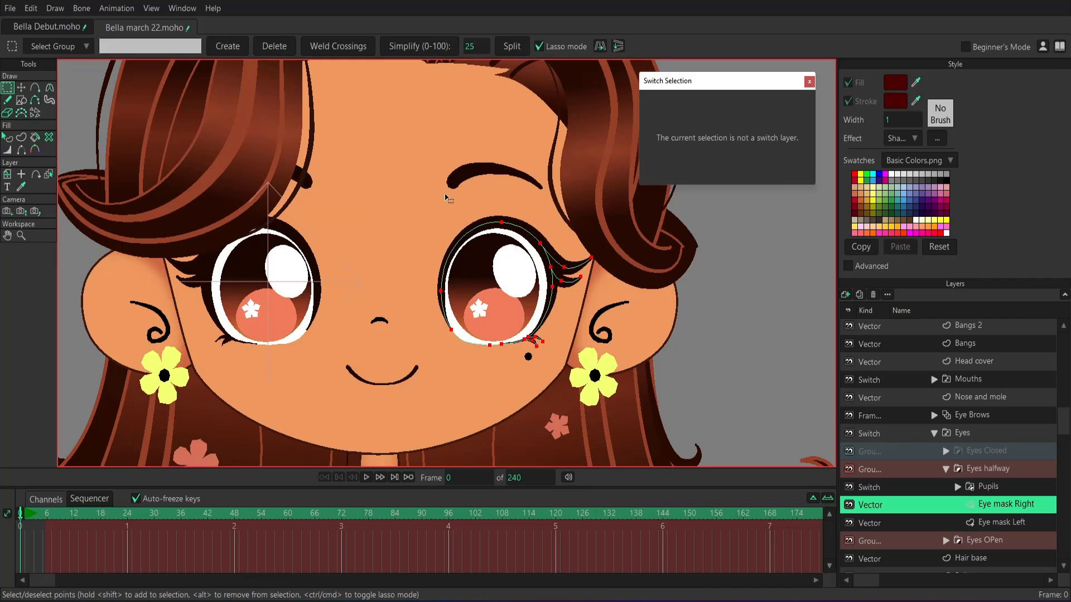
{"action": "mouse_move", "coordinate": [425, 184]}
{"action": "left_mouse_down"}
{"action": "mouse_move", "coordinate": [438, 307]}
{"action": "mouse_move", "coordinate": [579, 237]}
{"action": "mouse_move", "coordinate": [524, 215]}
{"action": "left_mouse_up"}
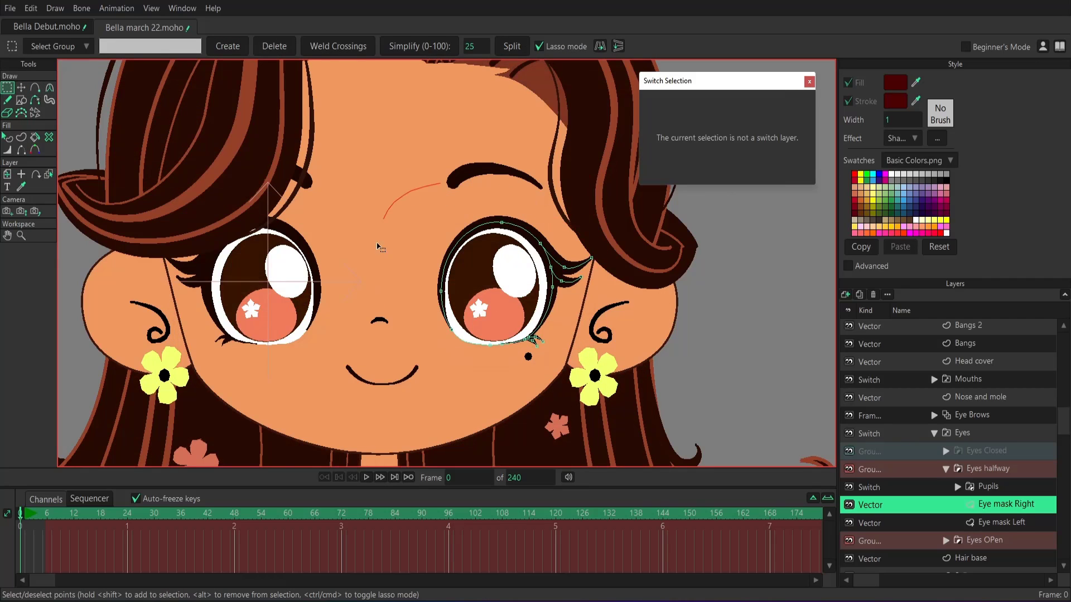
{"action": "mouse_move", "coordinate": [383, 246]}
{"action": "left_mouse_down"}
{"action": "mouse_move", "coordinate": [468, 309]}
{"action": "mouse_move", "coordinate": [619, 212]}
{"action": "left_mouse_up"}
{"action": "left_click", "coordinate": [21, 87]}
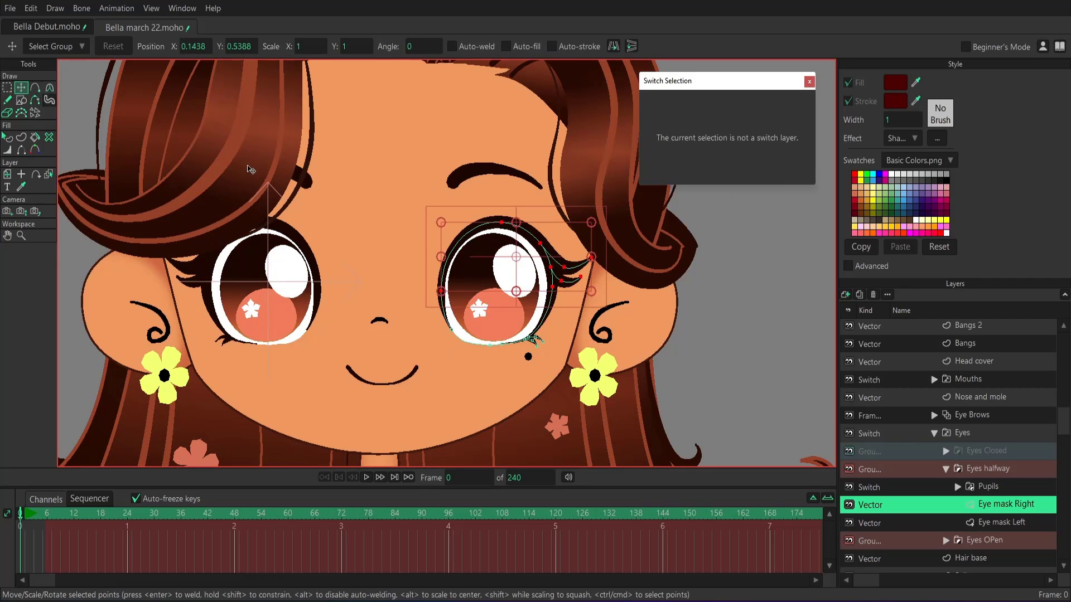
{"action": "mouse_move", "coordinate": [506, 247]}
{"action": "left_mouse_down"}
{"action": "mouse_move", "coordinate": [507, 264]}
{"action": "mouse_move", "coordinate": [508, 252]}
{"action": "left_mouse_up"}
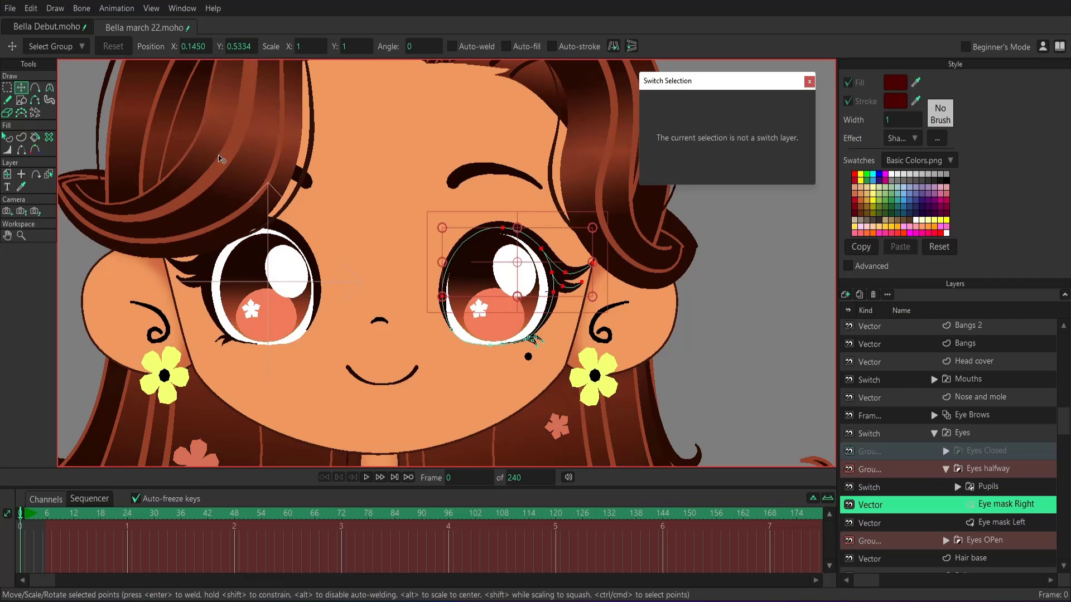
{"action": "left_click", "coordinate": [524, 241]}
{"action": "left_click_drag", "start_coordinate": [511, 241], "coordinate": [538, 266]}
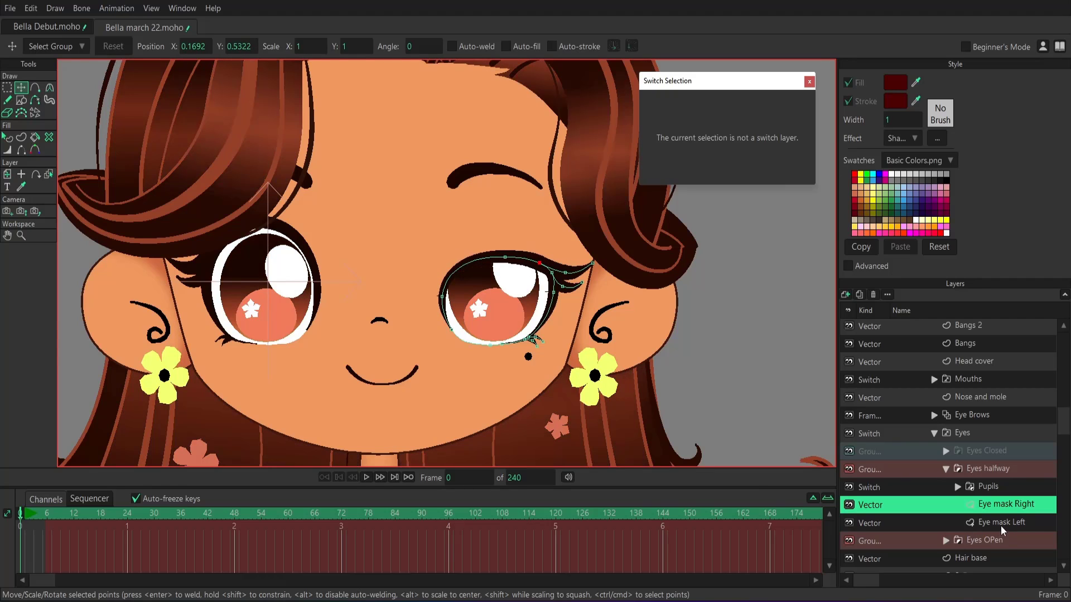
Step: Lower the upper lid and lash points of Eye mask Left in Eyes halfway to match the half-closed right eye
{"action": "left_click", "coordinate": [1002, 530]}
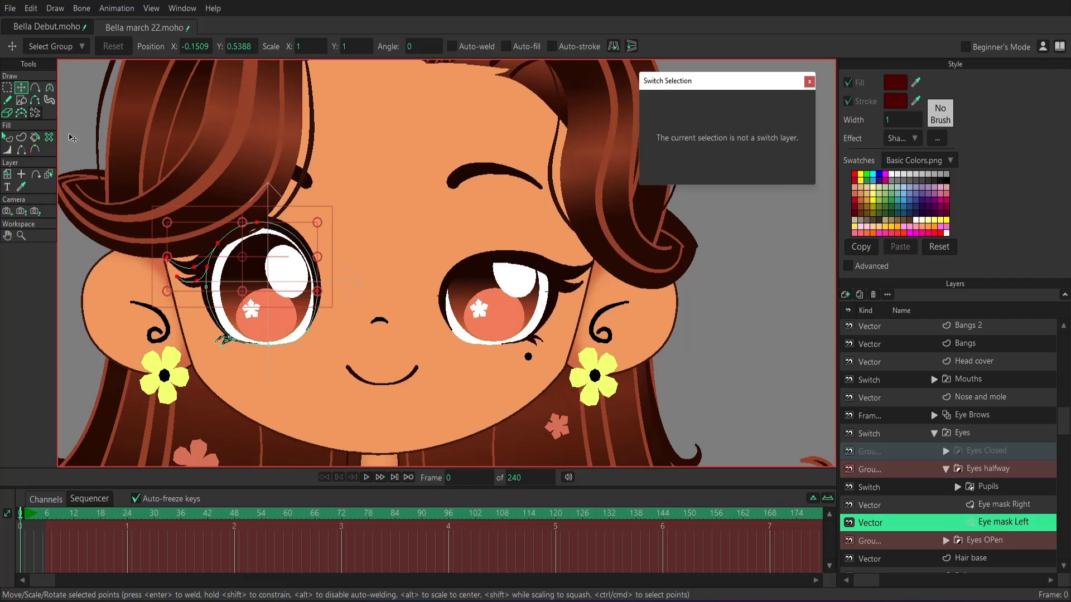
{"action": "left_click_drag", "start_coordinate": [251, 261], "coordinate": [207, 279]}
{"action": "left_click", "coordinate": [256, 242]}
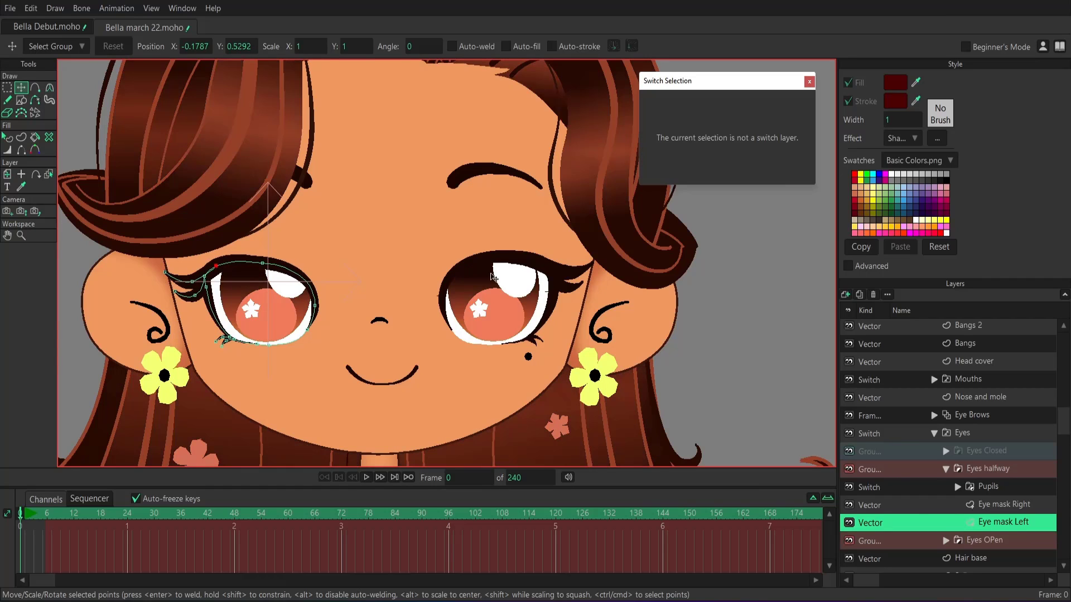
{"action": "left_click", "coordinate": [7, 88]}
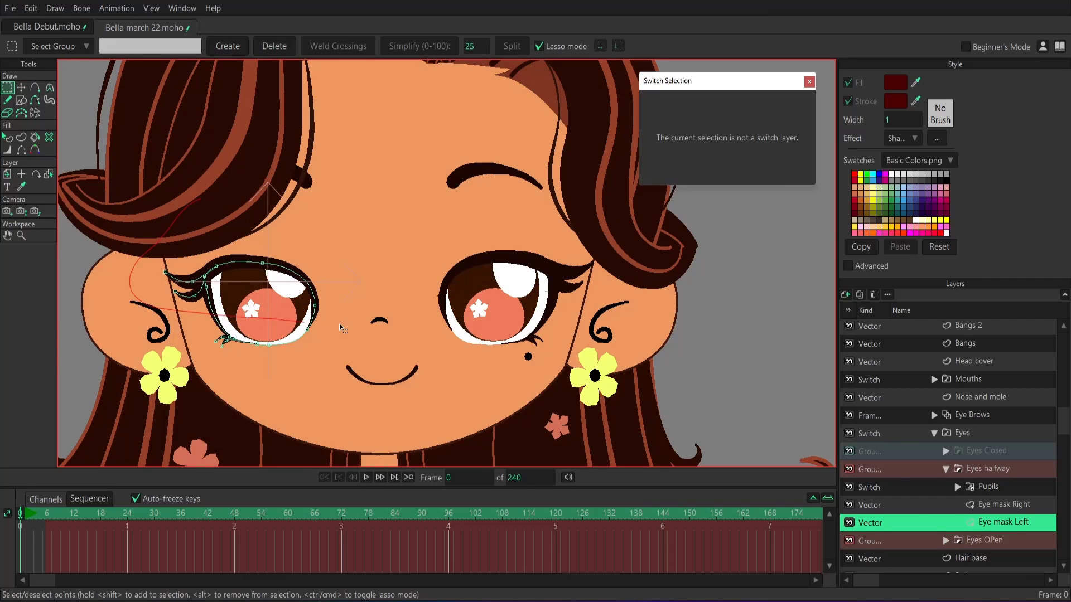
{"action": "left_click", "coordinate": [21, 88]}
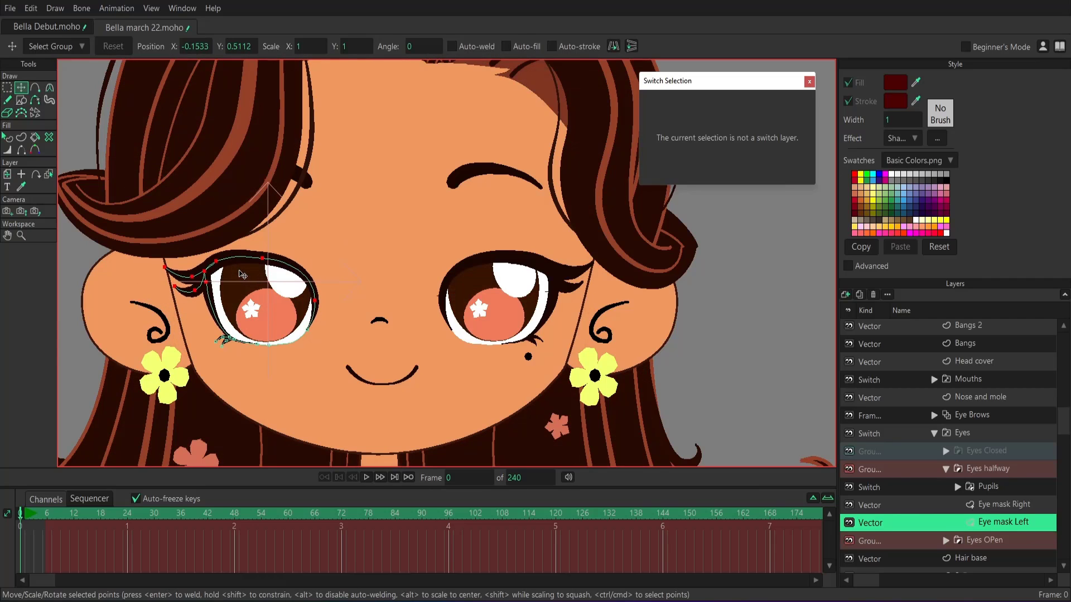
{"action": "left_click", "coordinate": [198, 310]}
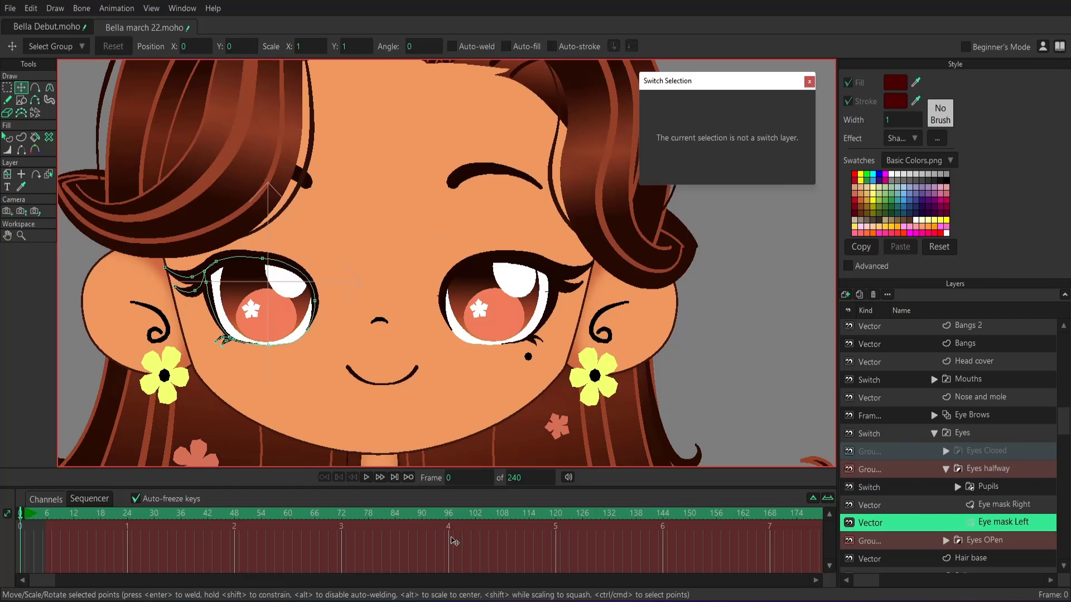
Step: Select the Eyes switch layer, key it to Eyes OPen at frame 1, and play the blink
{"action": "left_click", "coordinate": [1000, 471]}
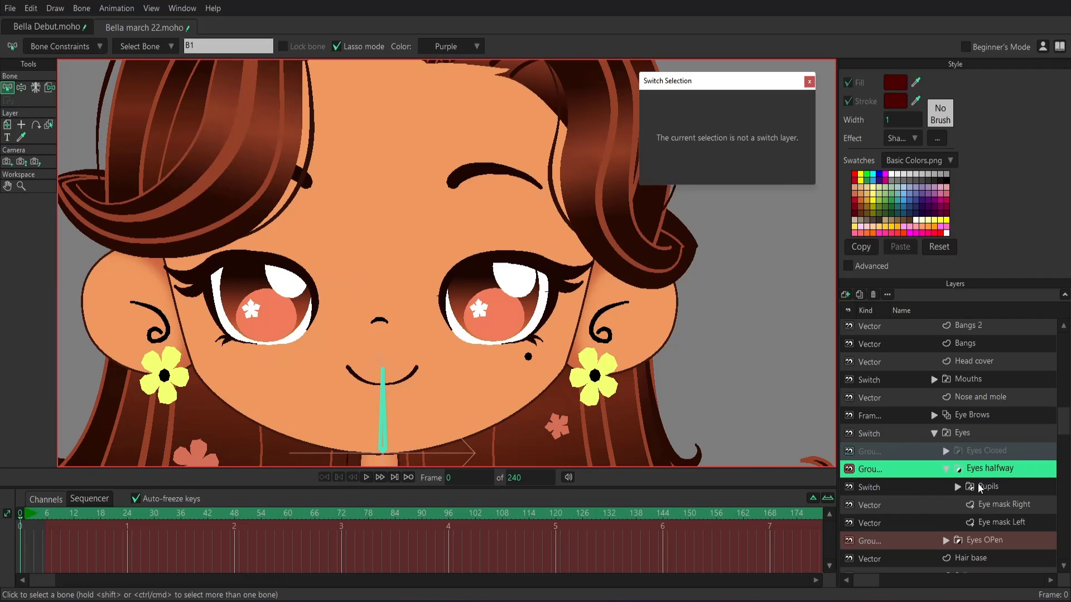
{"action": "left_click", "coordinate": [979, 437]}
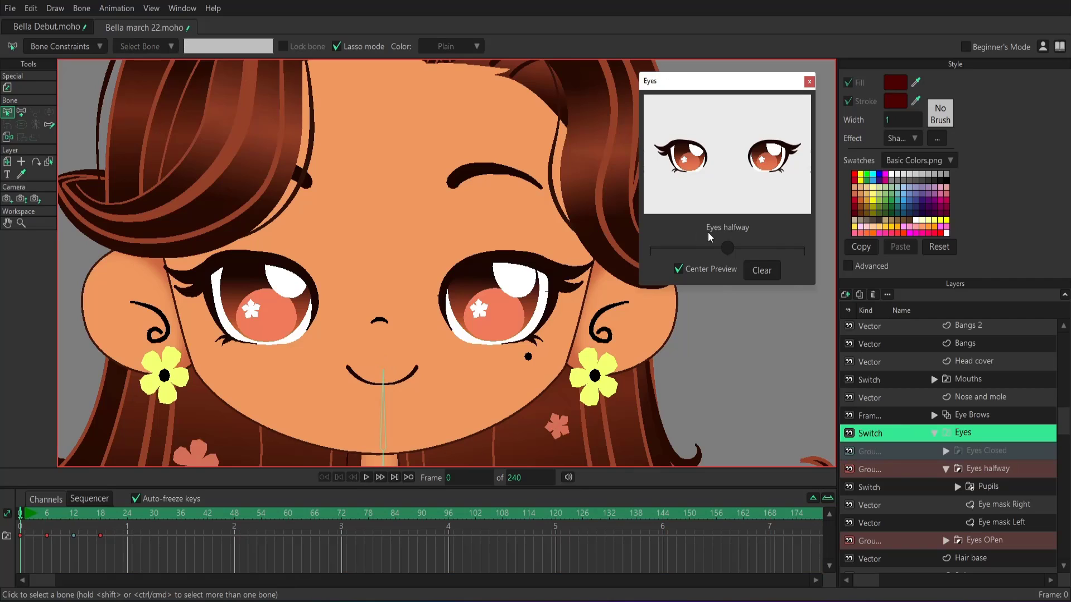
{"action": "left_click", "coordinate": [23, 513]}
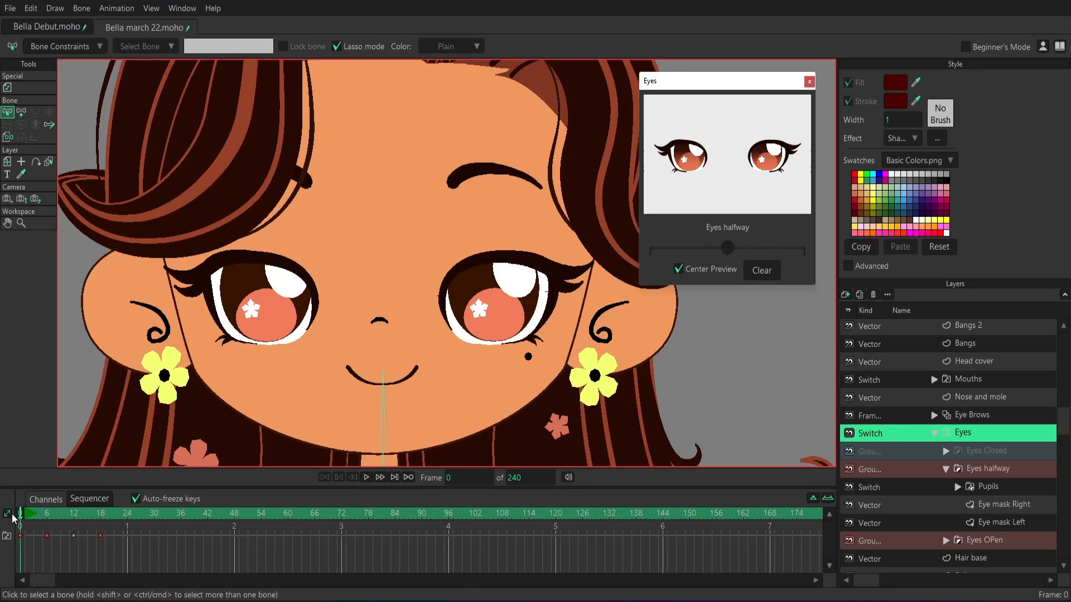
{"action": "left_click", "coordinate": [24, 513]}
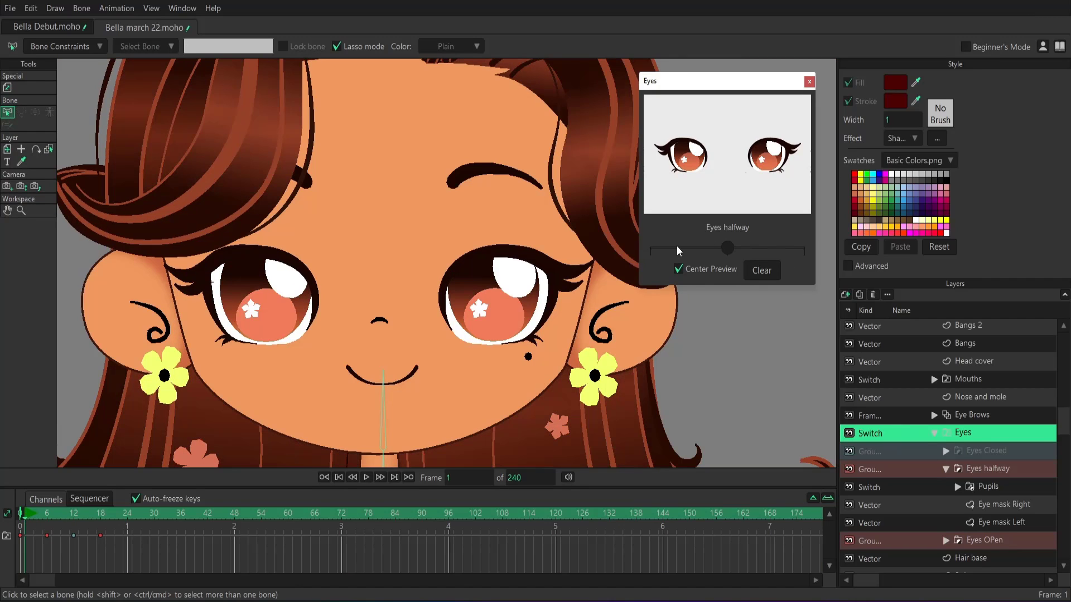
{"action": "left_click_drag", "start_coordinate": [727, 248], "coordinate": [654, 249]}
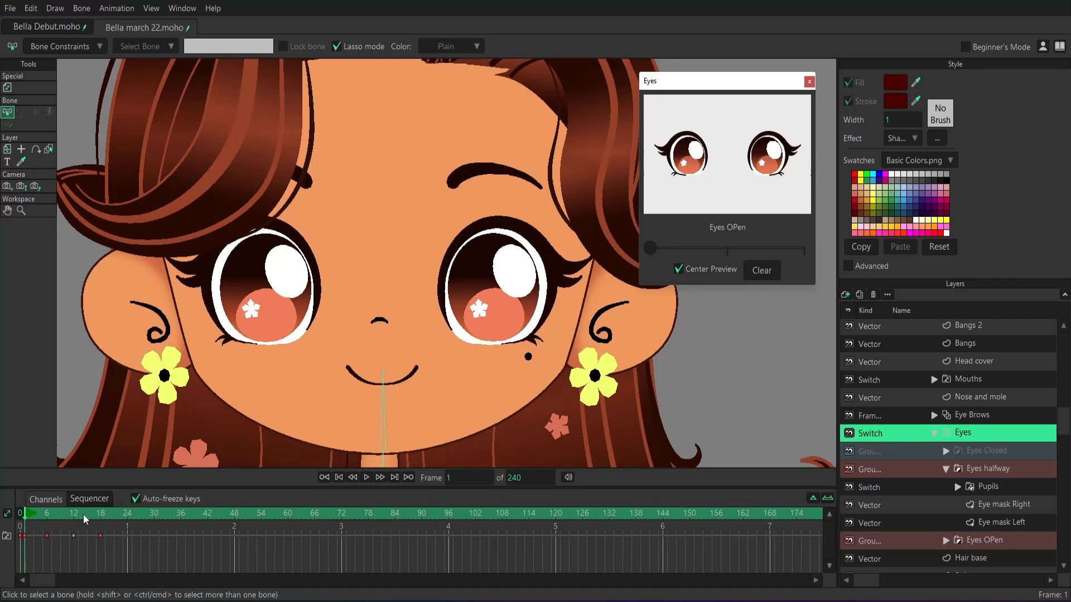
{"action": "left_click", "coordinate": [366, 478]}
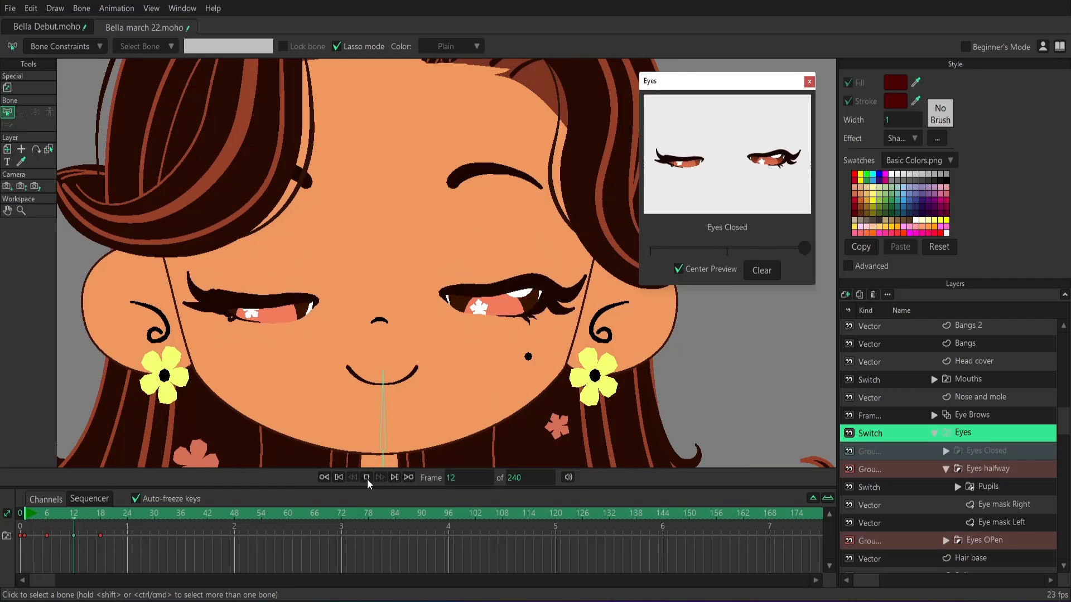
Step: Key the Eyes switch to Eyes halfway at frame 9 and again at frame 15
{"action": "left_click", "coordinate": [38, 515]}
{"action": "left_click_drag", "start_coordinate": [35, 515], "coordinate": [60, 514]}
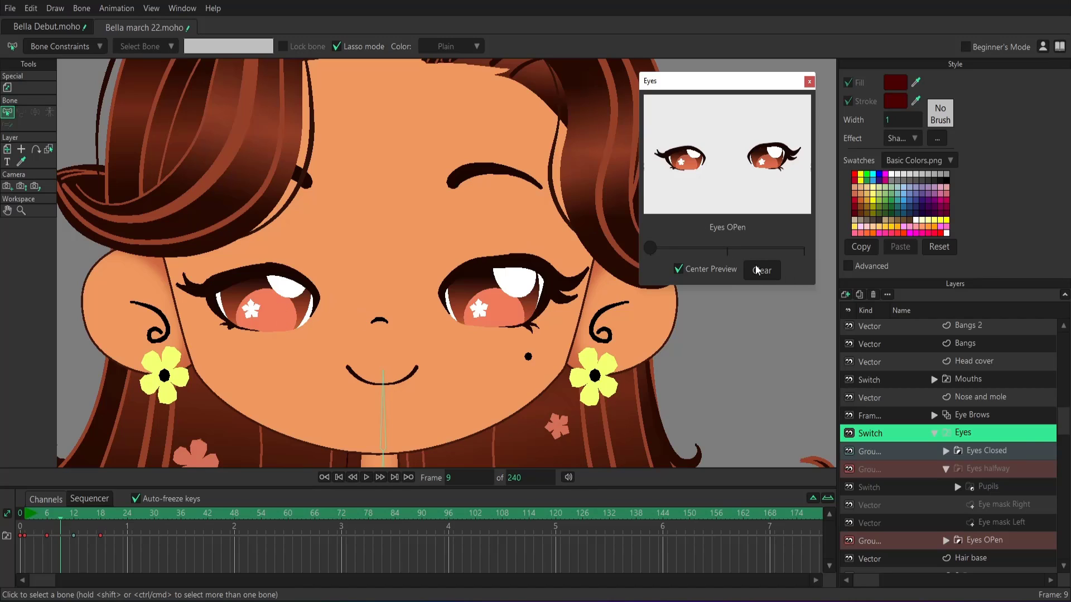
{"action": "left_click_drag", "start_coordinate": [801, 249], "coordinate": [728, 249]}
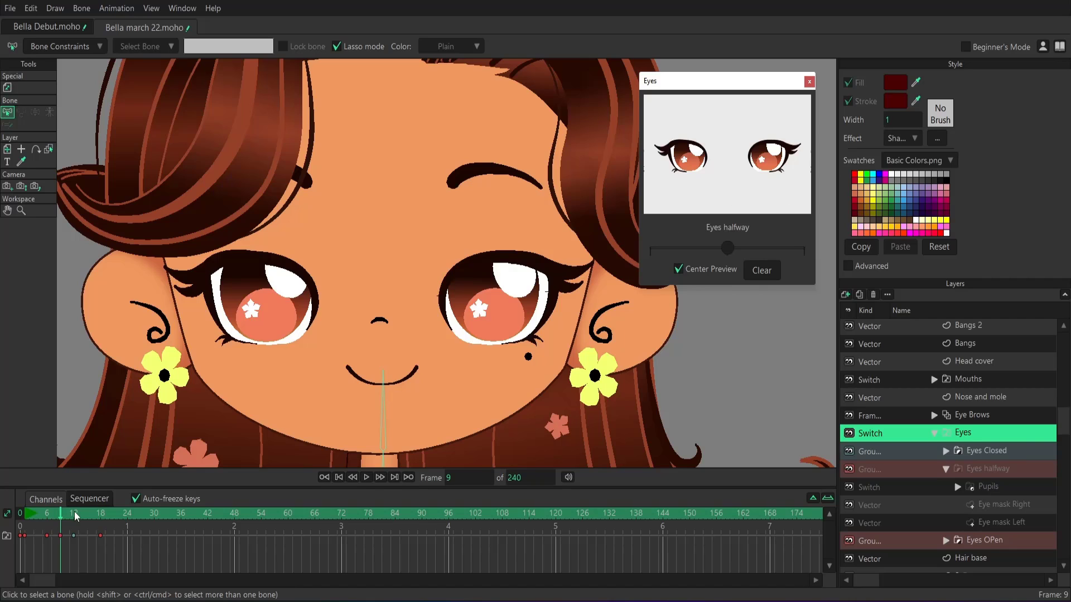
{"action": "left_click_drag", "start_coordinate": [77, 516], "coordinate": [89, 517]}
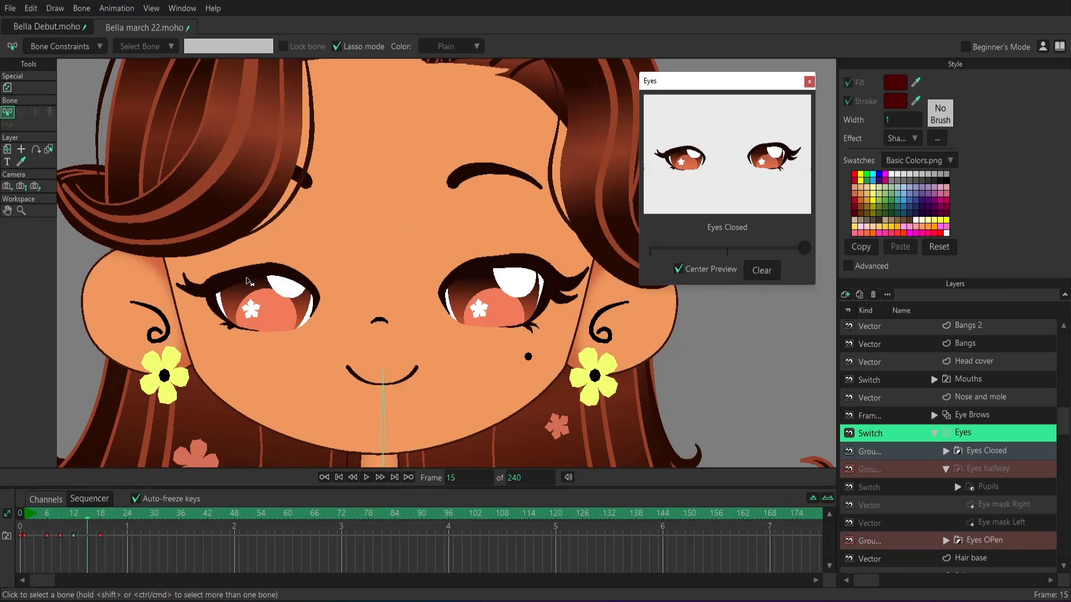
{"action": "left_click", "coordinate": [723, 251]}
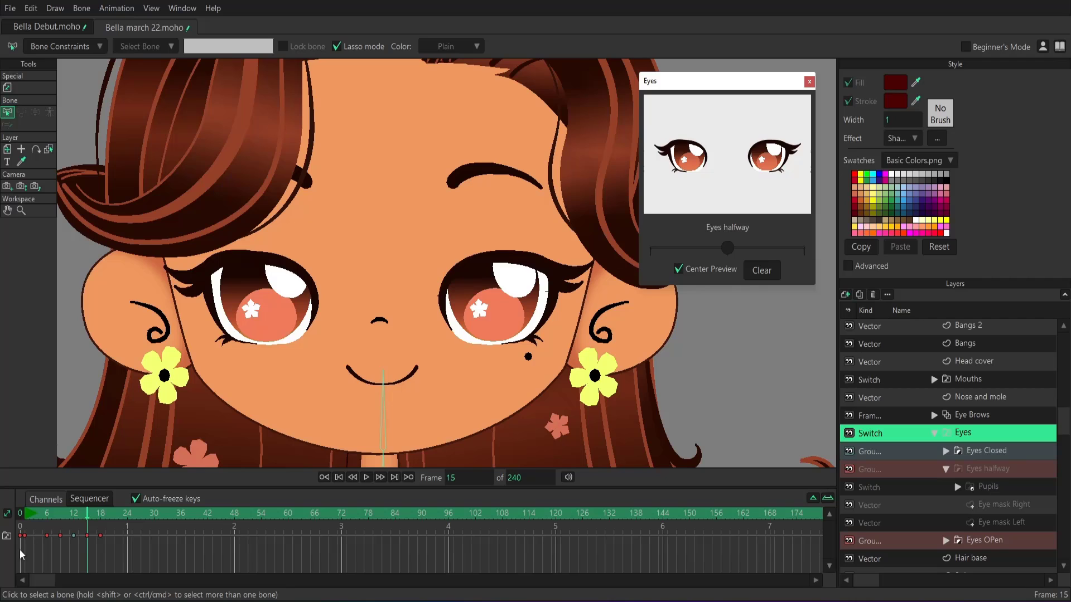
Step: Play the blink with the halfway keys twice from frame 1, stopping the playback after each run
{"action": "left_click", "coordinate": [28, 513]}
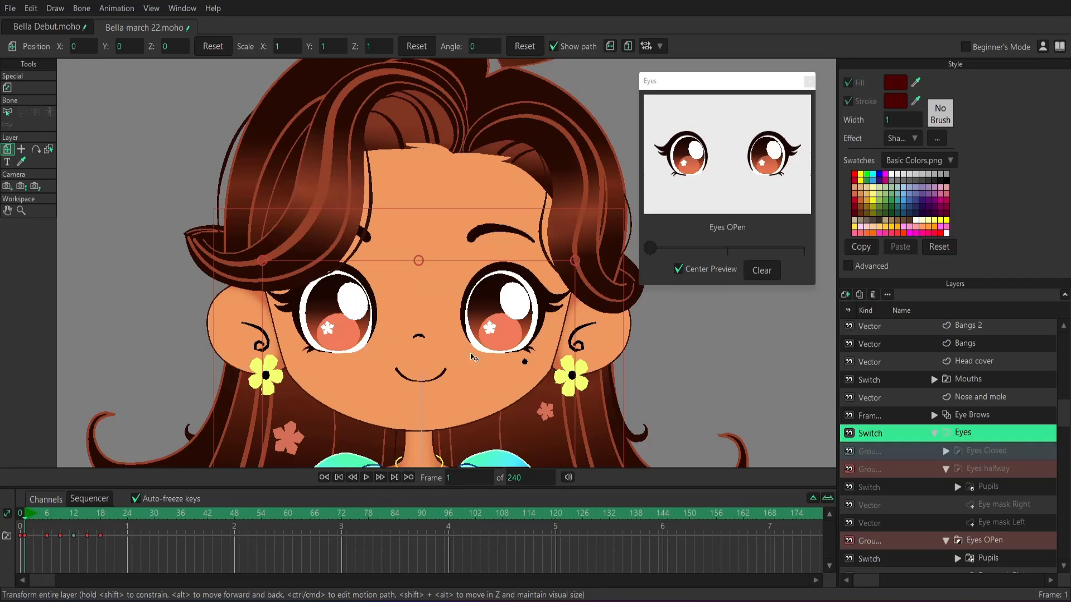
{"action": "left_click", "coordinate": [367, 478]}
{"action": "left_click", "coordinate": [367, 477]}
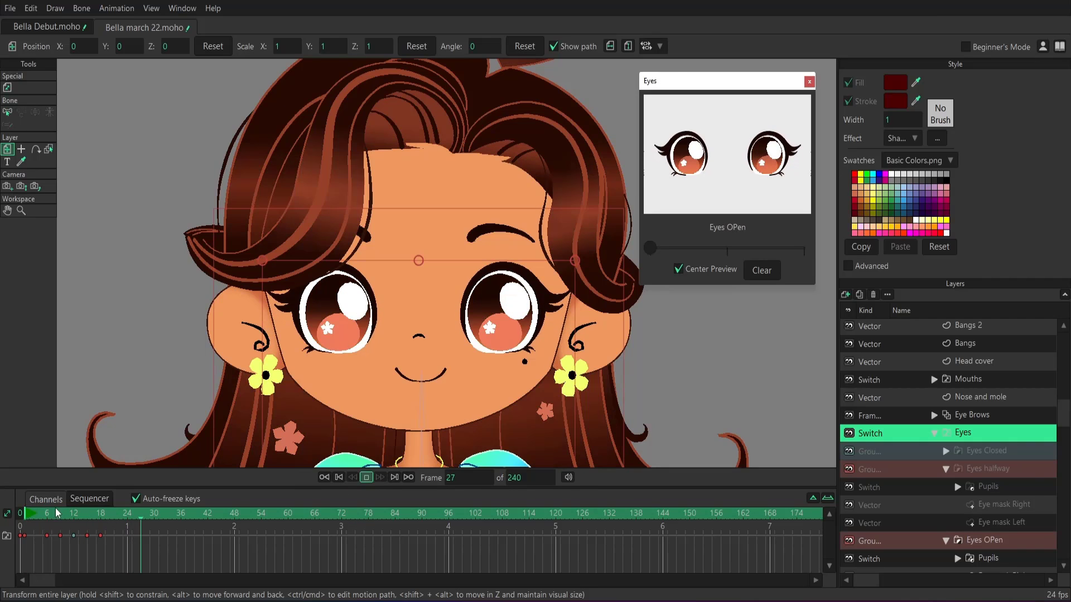
{"action": "left_click", "coordinate": [25, 523]}
{"action": "left_click", "coordinate": [367, 478]}
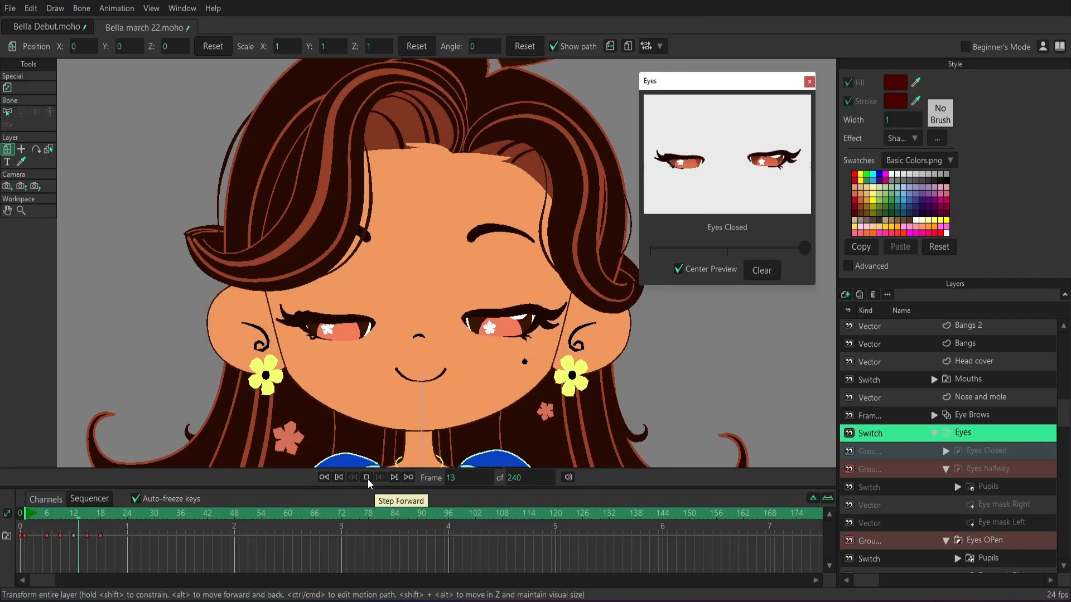
{"action": "left_click", "coordinate": [367, 478]}
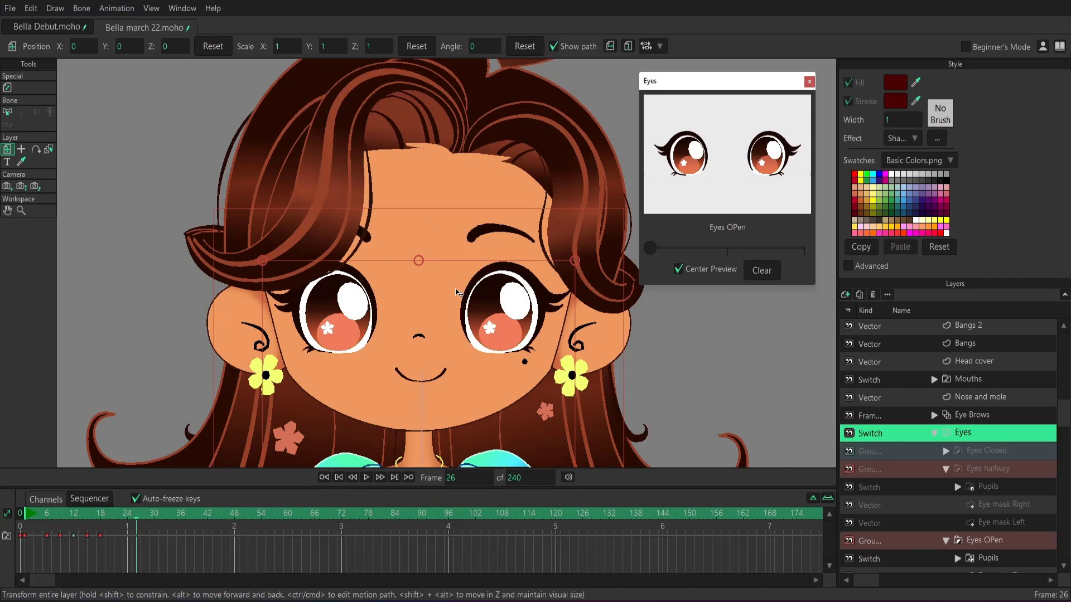
Step: Scrub through the blink on the face, and delete all switch keys of the Eyes layer from the timeline
{"action": "scroll", "coordinate": [504, 309], "scroll_direction": "up", "scroll_amount": 2}
{"action": "left_click", "coordinate": [30, 513]}
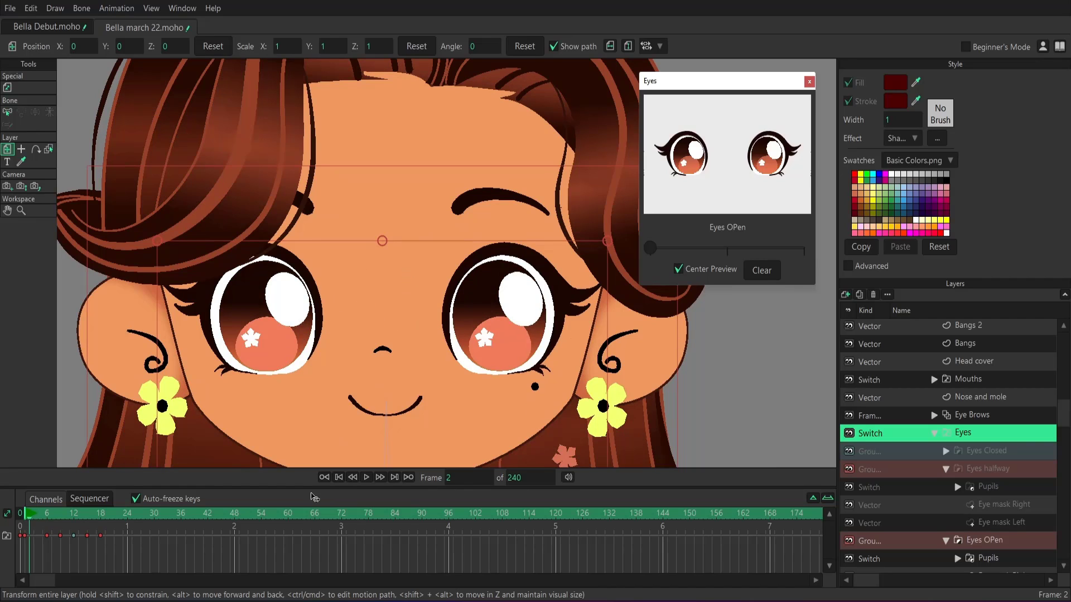
{"action": "left_click_drag", "start_coordinate": [35, 517], "coordinate": [112, 520]}
{"action": "mouse_move", "coordinate": [50, 520]}
{"action": "left_mouse_down"}
{"action": "mouse_move", "coordinate": [101, 518]}
{"action": "mouse_move", "coordinate": [42, 524]}
{"action": "mouse_move", "coordinate": [56, 522]}
{"action": "left_mouse_up"}
{"action": "left_click_drag", "start_coordinate": [121, 529], "coordinate": [21, 546]}
{"action": "key", "text": "Delete"}
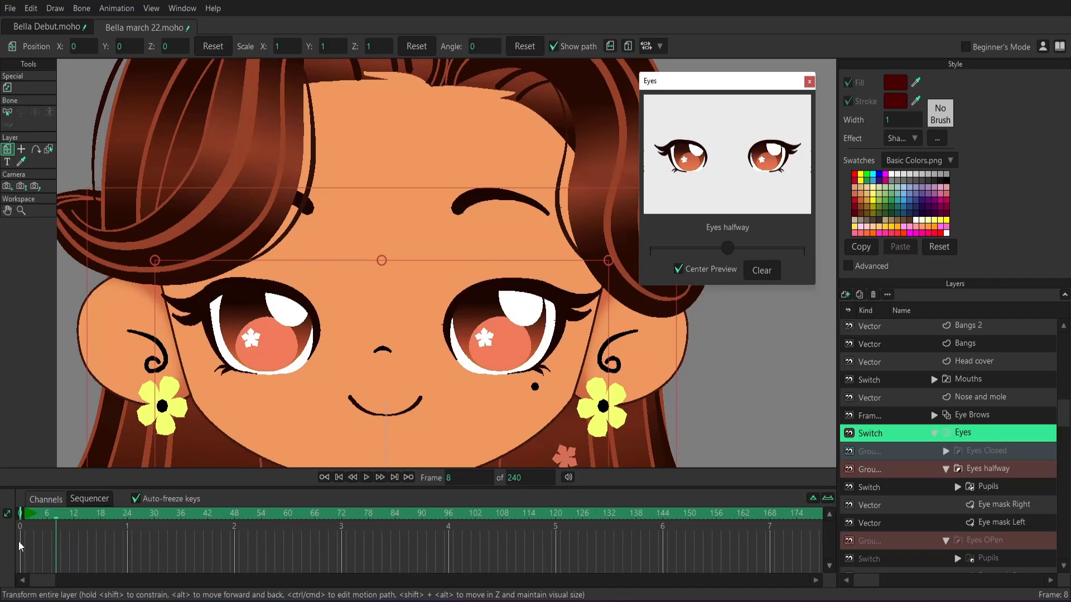
Step: Key the Eyes switch to Eyes OPen at frame 6 and at frame 1, and return to frame 6
{"action": "left_click", "coordinate": [47, 519]}
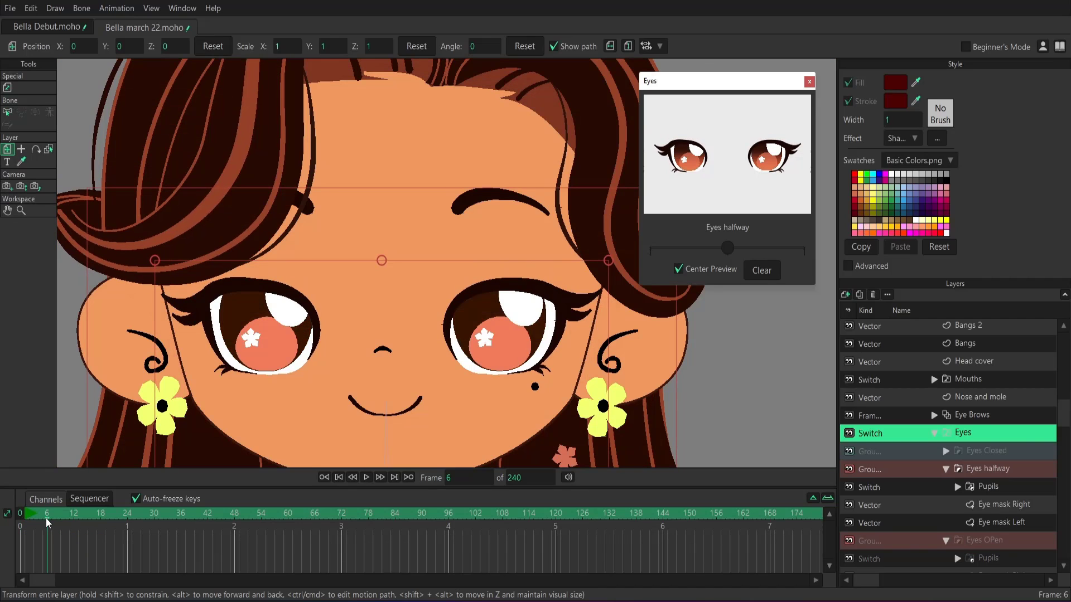
{"action": "left_click", "coordinate": [644, 254]}
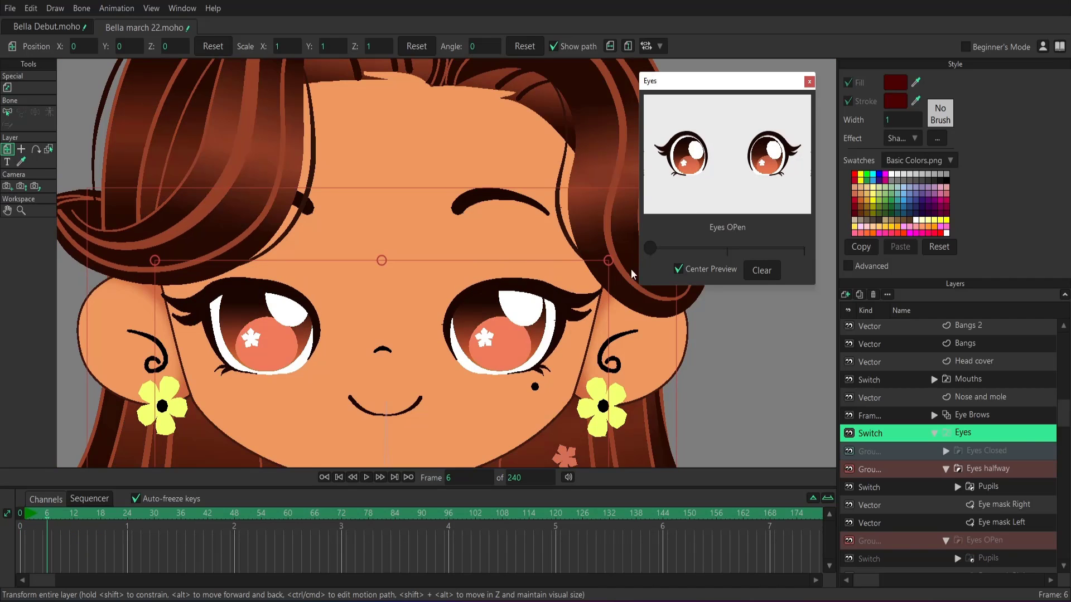
{"action": "left_click", "coordinate": [24, 522]}
{"action": "left_click", "coordinate": [651, 250]}
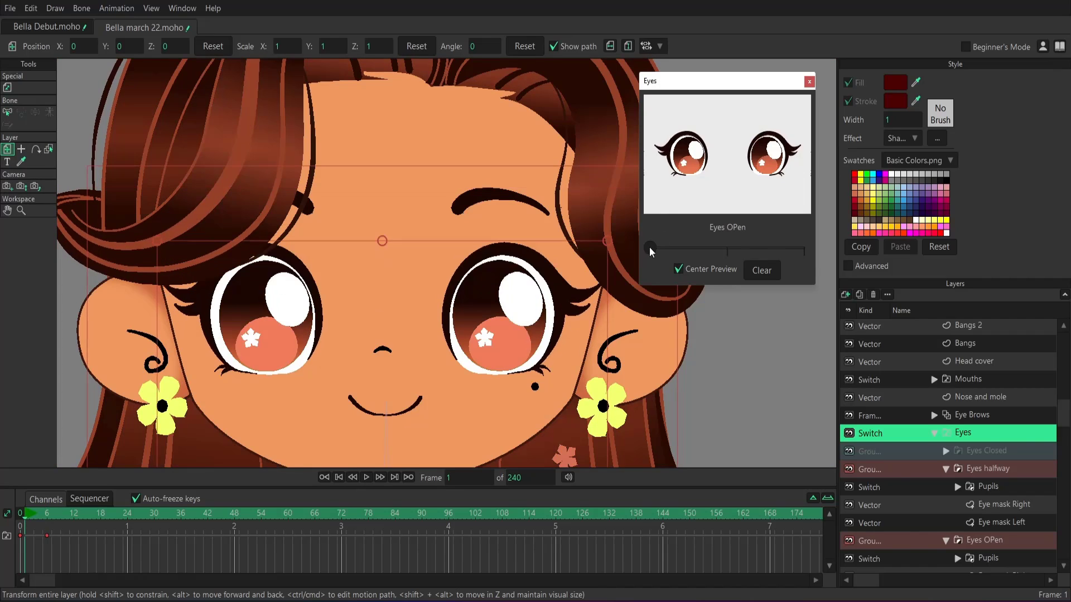
{"action": "left_click", "coordinate": [48, 518]}
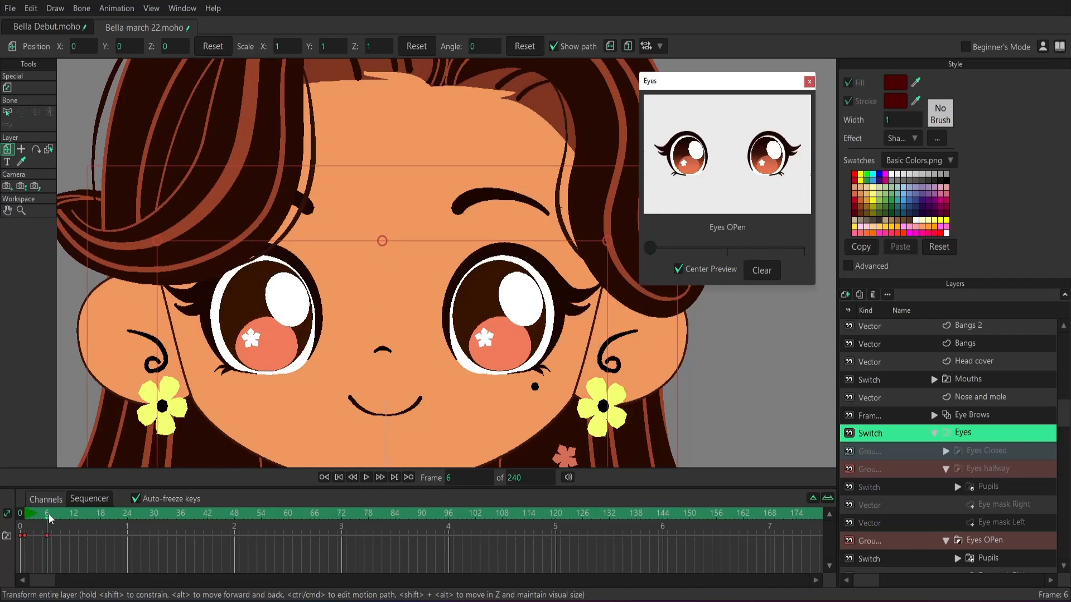
Step: Key the Eyes switch to Eyes Closed at frame 9 and to Eyes halfway at frame 8
{"action": "left_click_drag", "start_coordinate": [48, 513], "coordinate": [49, 519]}
{"action": "left_click_drag", "start_coordinate": [49, 518], "coordinate": [60, 519]}
{"action": "left_click_drag", "start_coordinate": [758, 251], "coordinate": [778, 249]}
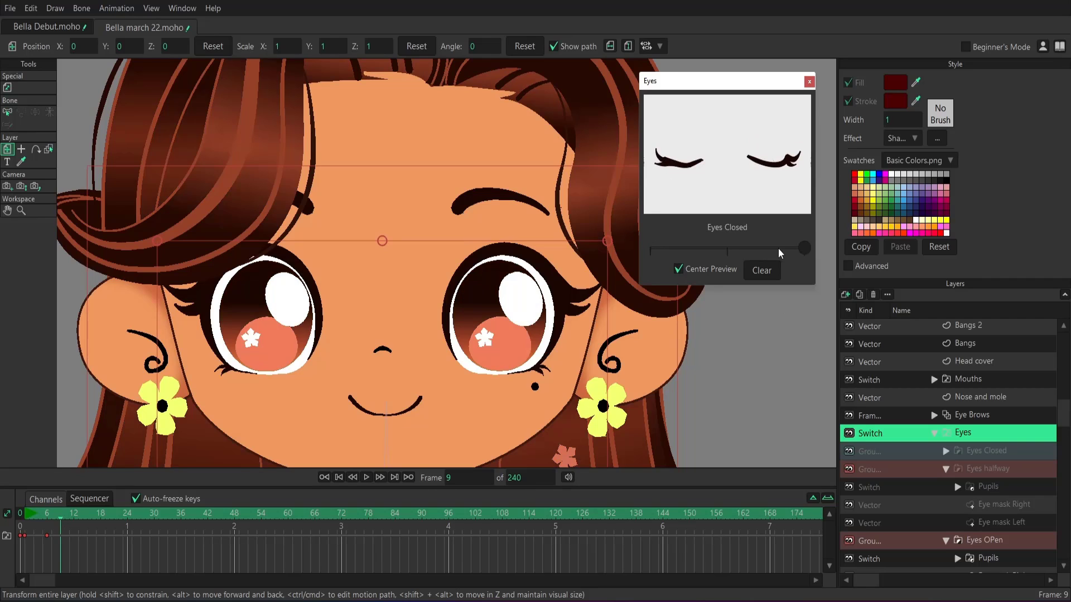
{"action": "left_click_drag", "start_coordinate": [61, 514], "coordinate": [56, 514]}
{"action": "left_click", "coordinate": [725, 249]}
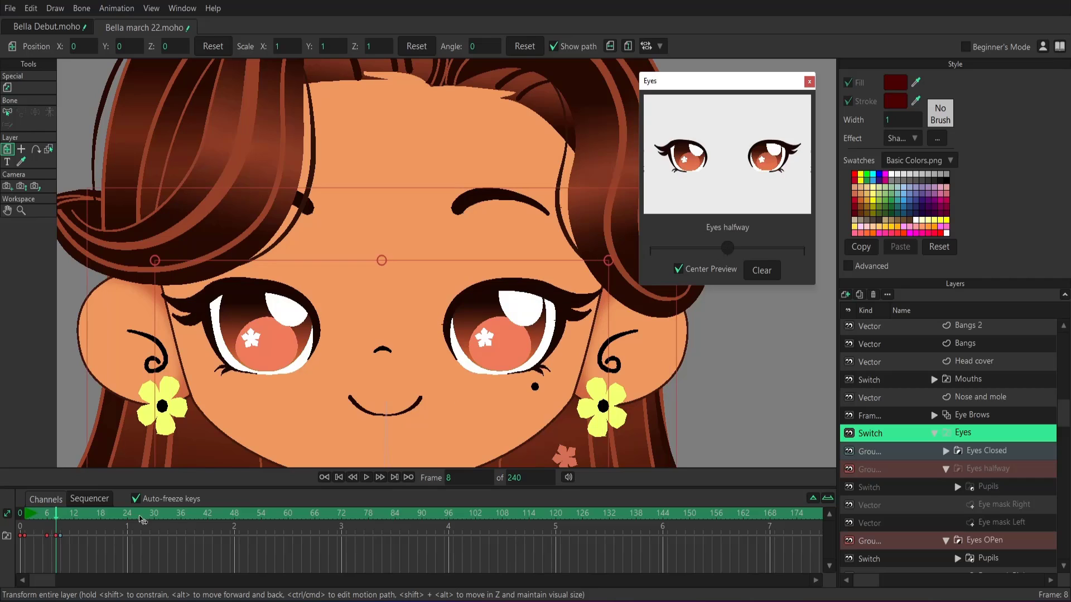
Step: Key the Eyes switch to Eyes halfway at frame 10 and back to Eyes OPen at frame 12
{"action": "left_click", "coordinate": [52, 513]}
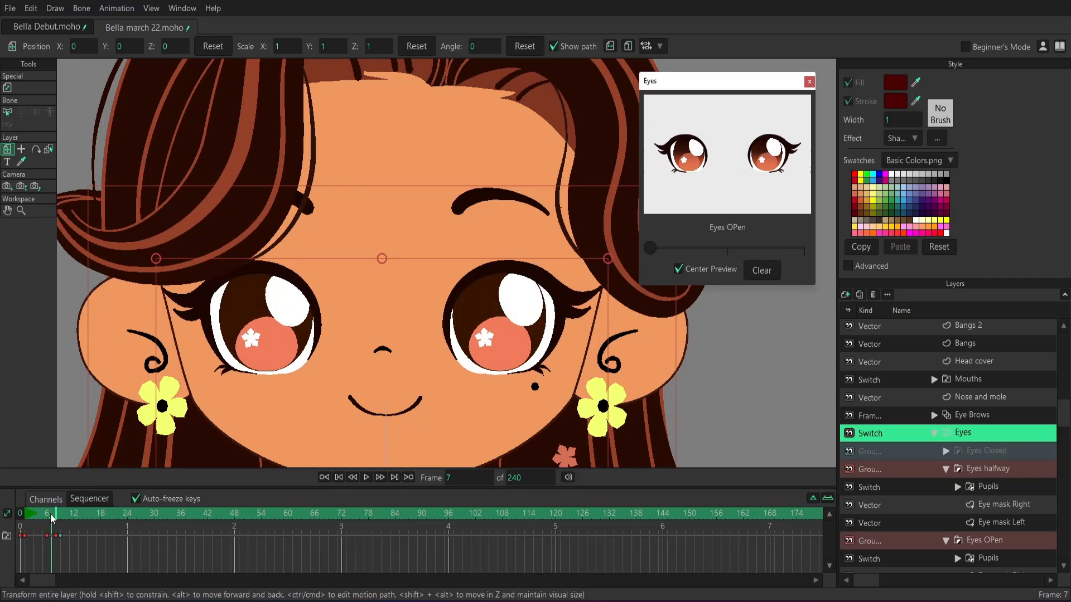
{"action": "left_click", "coordinate": [59, 514]}
{"action": "left_click_drag", "start_coordinate": [58, 514], "coordinate": [70, 517]}
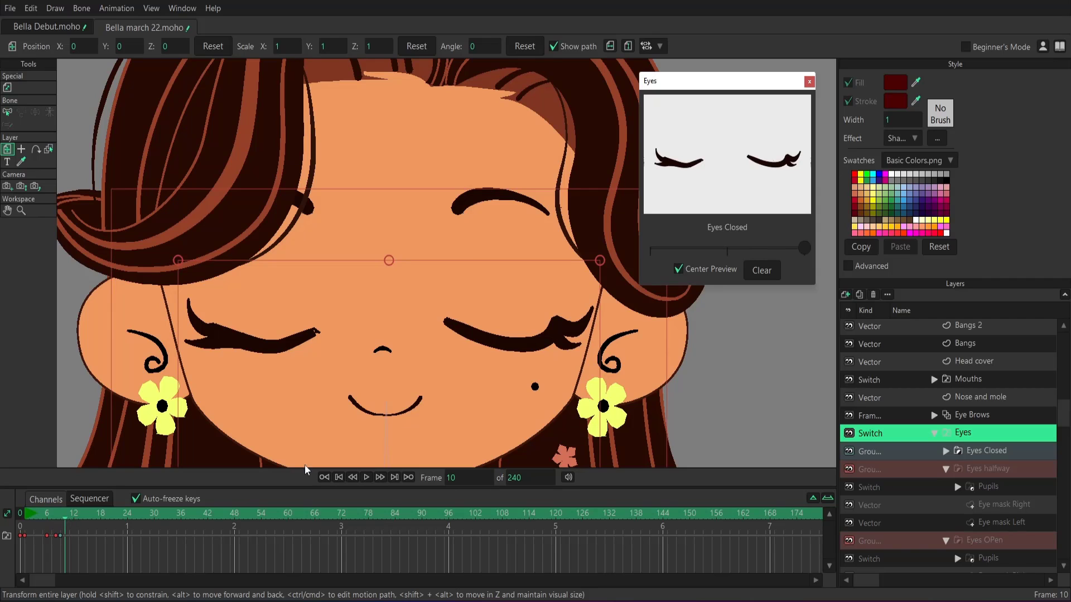
{"action": "left_click", "coordinate": [727, 247]}
{"action": "left_click_drag", "start_coordinate": [70, 515], "coordinate": [75, 515]}
{"action": "left_click_drag", "start_coordinate": [704, 249], "coordinate": [657, 246]}
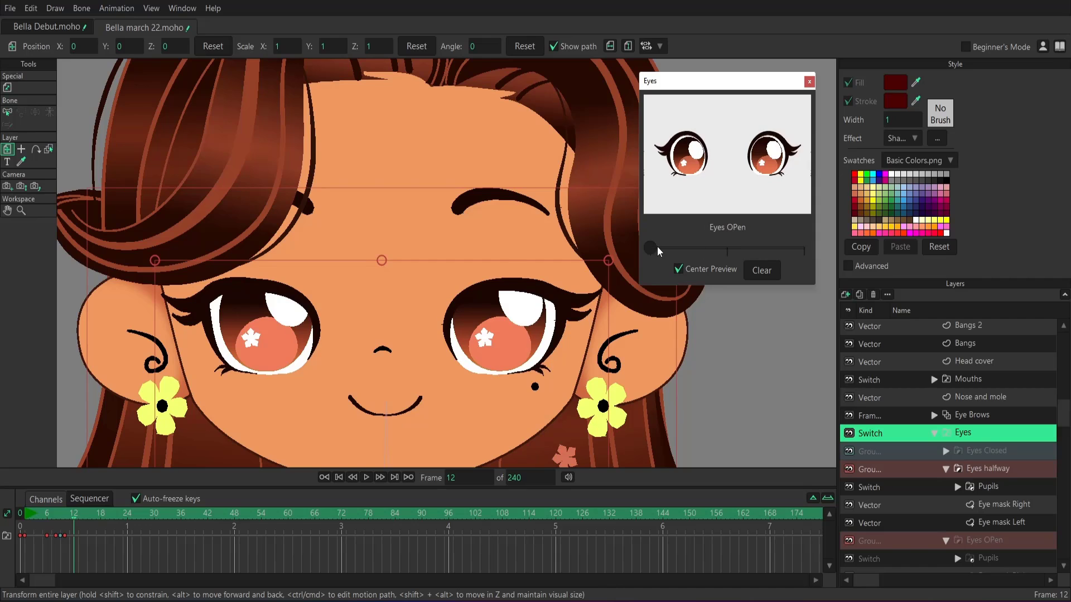
Step: Play the tightened blink from frame 5, stop it, and scrub back to frame 1
{"action": "left_click", "coordinate": [35, 513]}
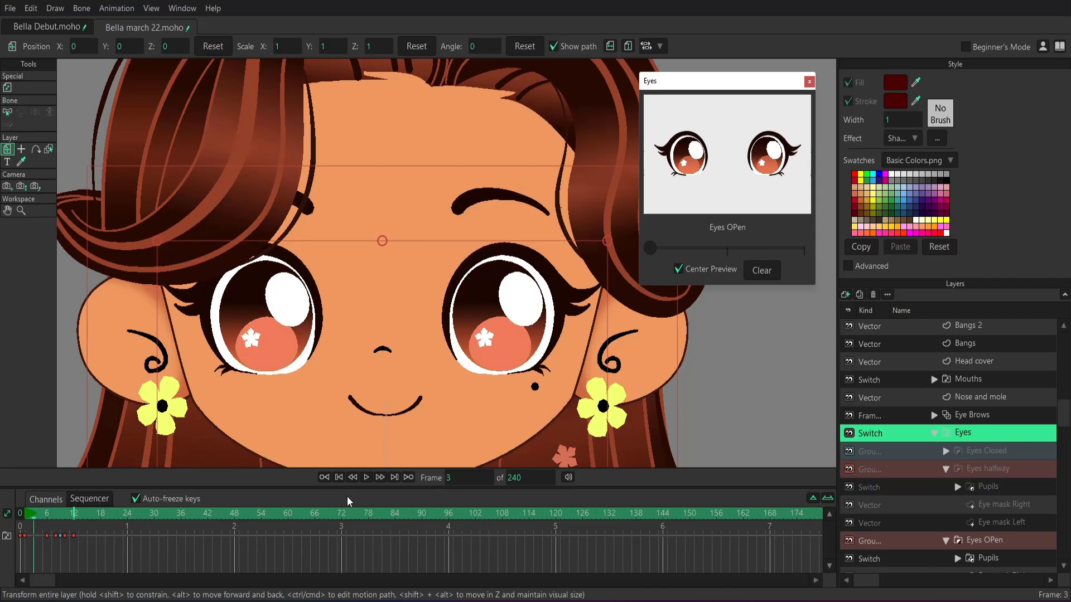
{"action": "left_click", "coordinate": [376, 477]}
{"action": "left_click", "coordinate": [376, 478]}
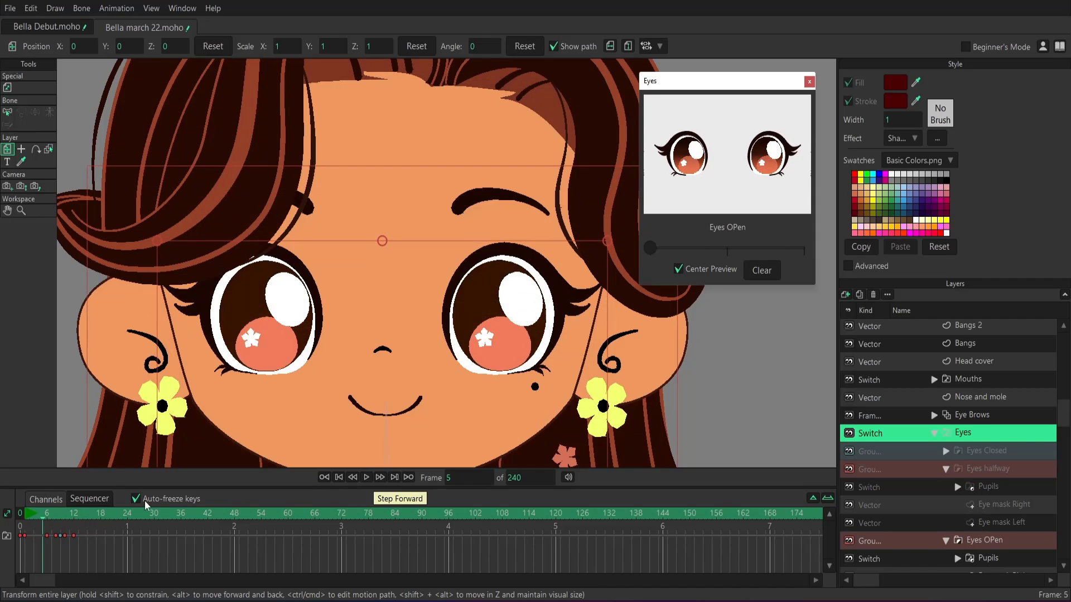
{"action": "left_click", "coordinate": [369, 474]}
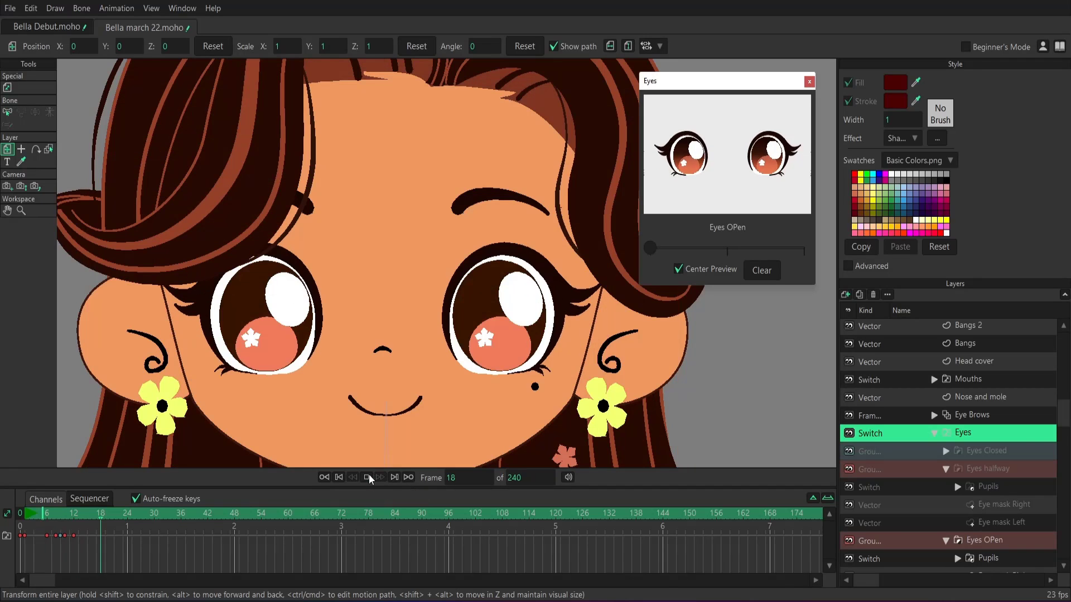
{"action": "left_click", "coordinate": [369, 475]}
{"action": "left_click_drag", "start_coordinate": [70, 514], "coordinate": [25, 514]}
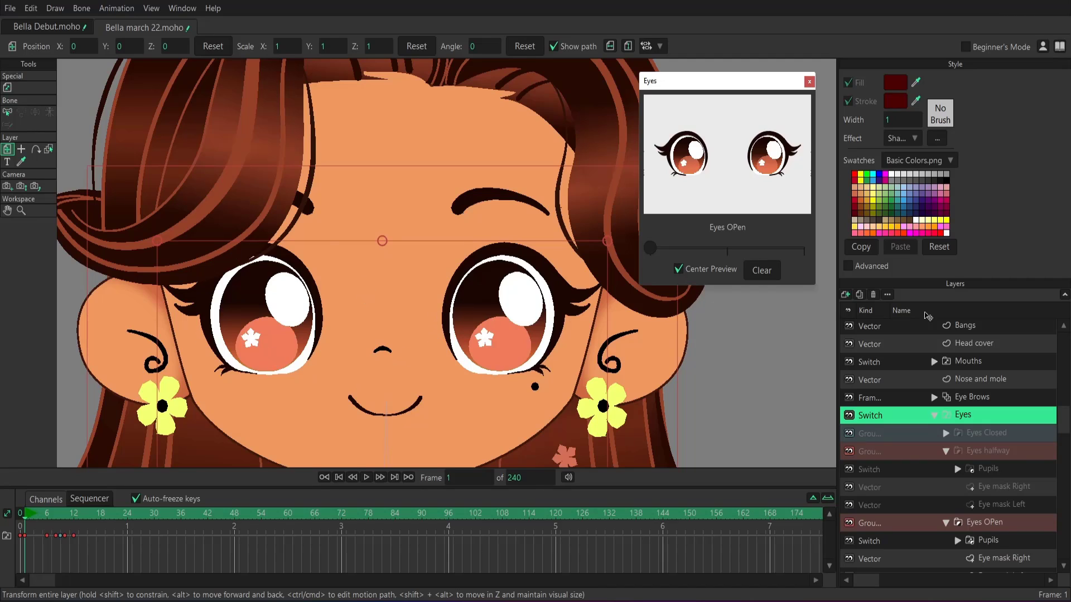
Step: Key the Pupils layer of Eyes halfway in place at frame 10 and shift it sideways to about X 0.0123 at frame 11
{"action": "left_click_drag", "start_coordinate": [47, 524], "coordinate": [61, 519]}
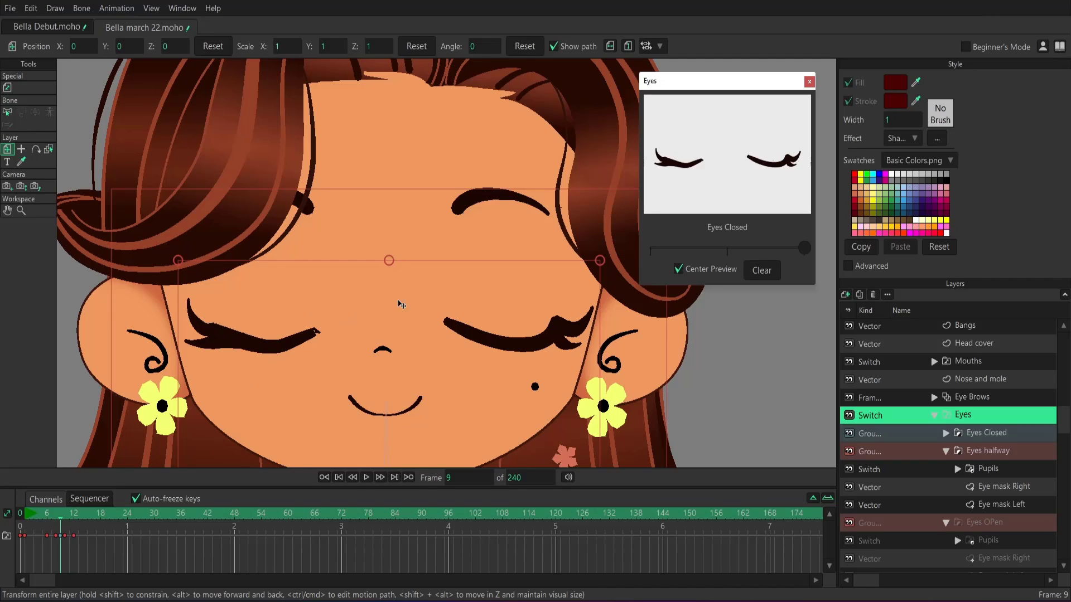
{"action": "left_click", "coordinate": [996, 453]}
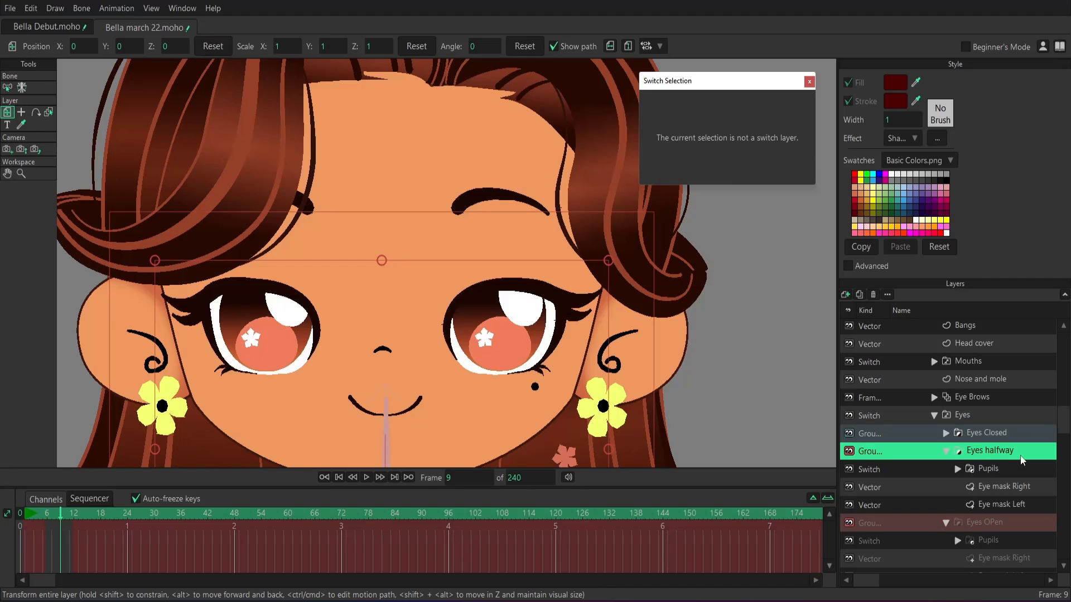
{"action": "left_click", "coordinate": [995, 471]}
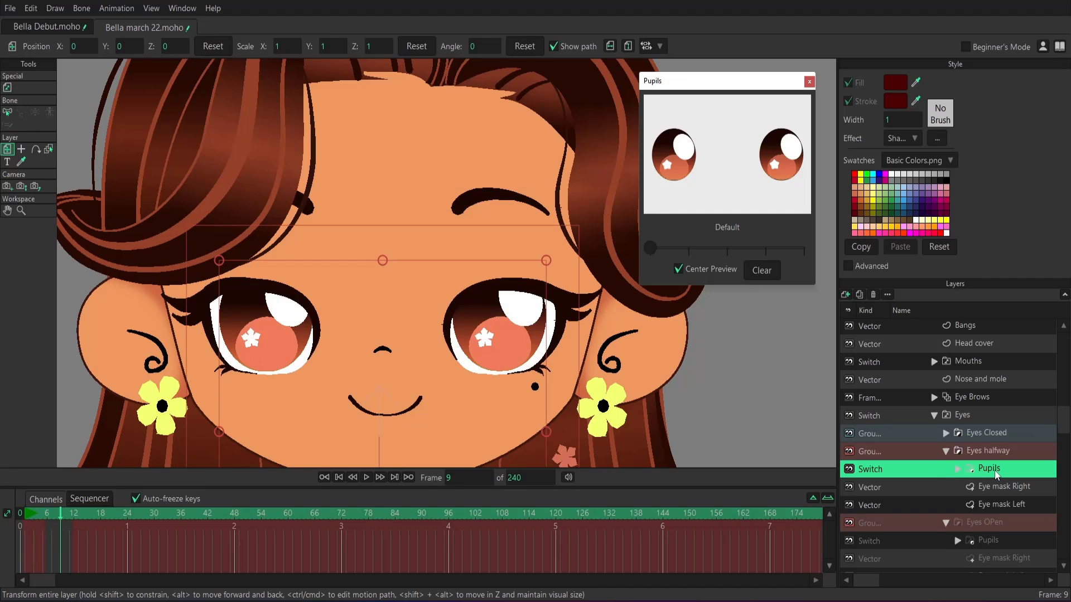
{"action": "left_click", "coordinate": [55, 514]}
{"action": "left_click_drag", "start_coordinate": [54, 514], "coordinate": [65, 519]}
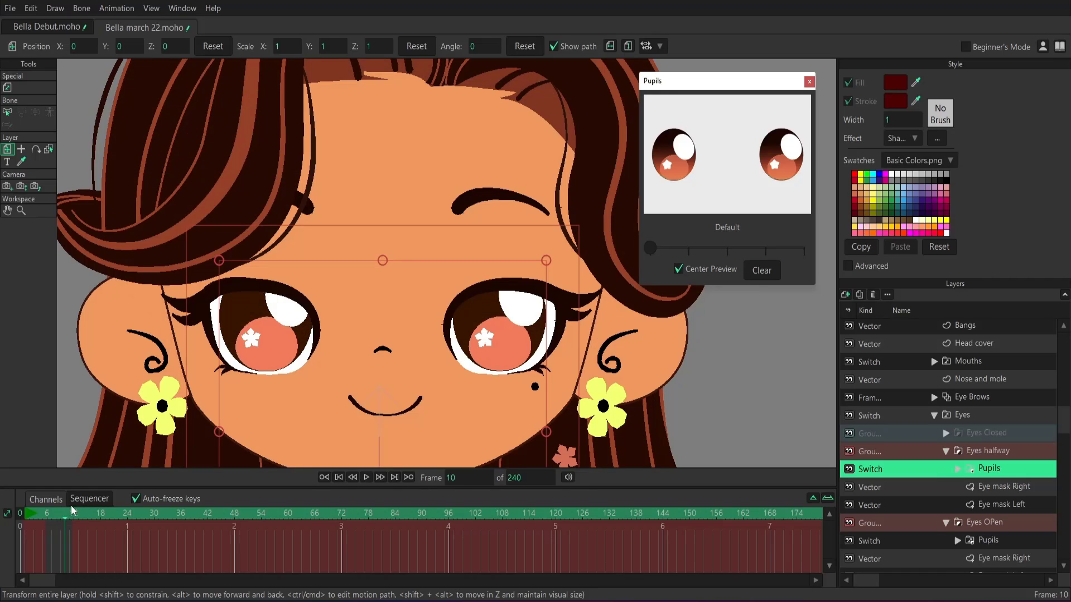
{"action": "left_click", "coordinate": [245, 319]}
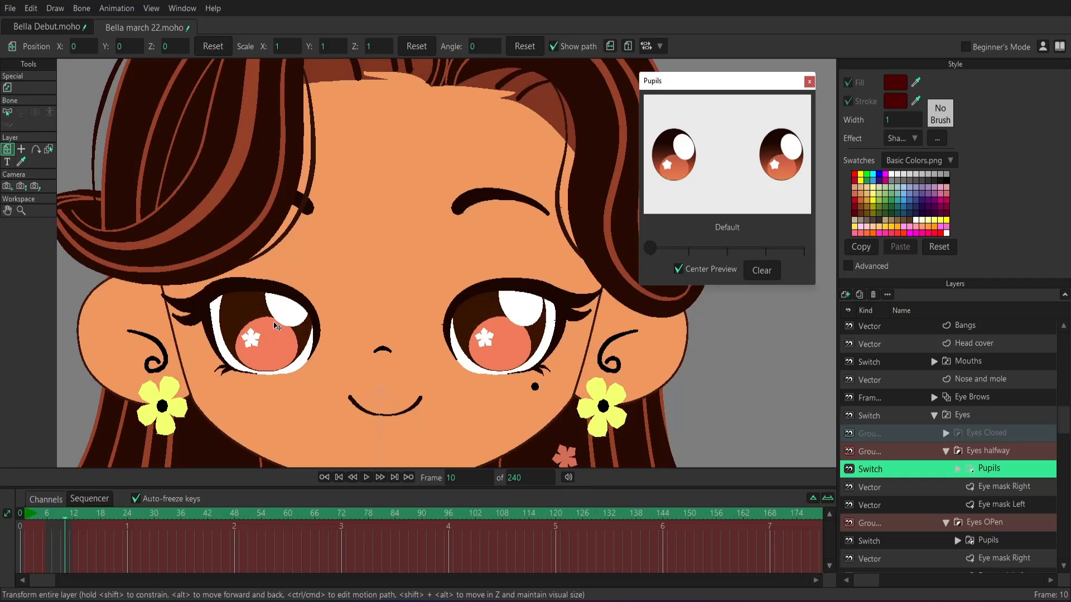
{"action": "left_click", "coordinate": [69, 514]}
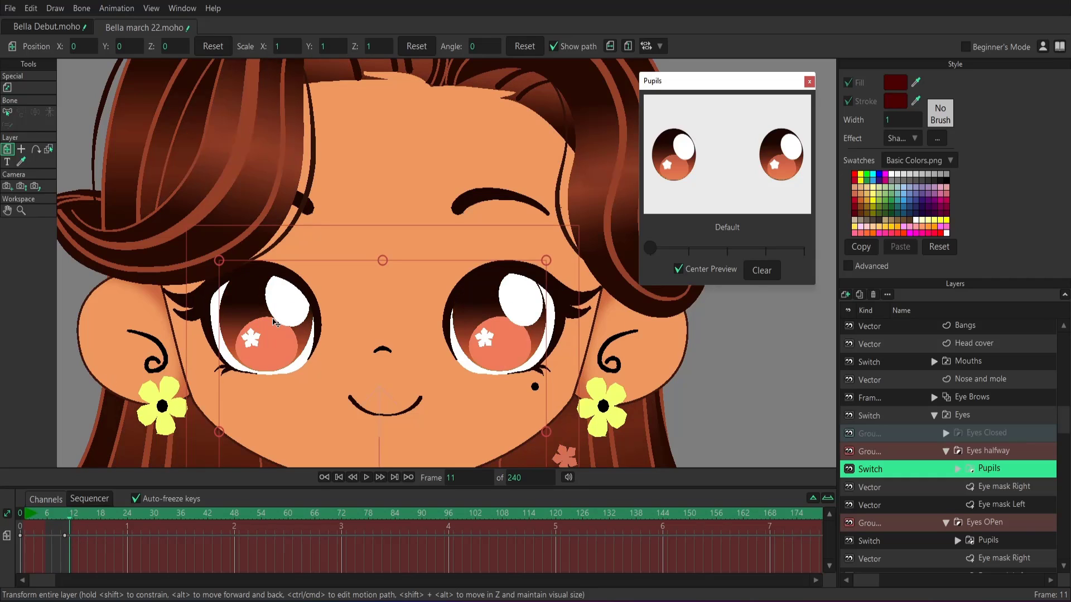
{"action": "left_click_drag", "start_coordinate": [278, 323], "coordinate": [295, 324]}
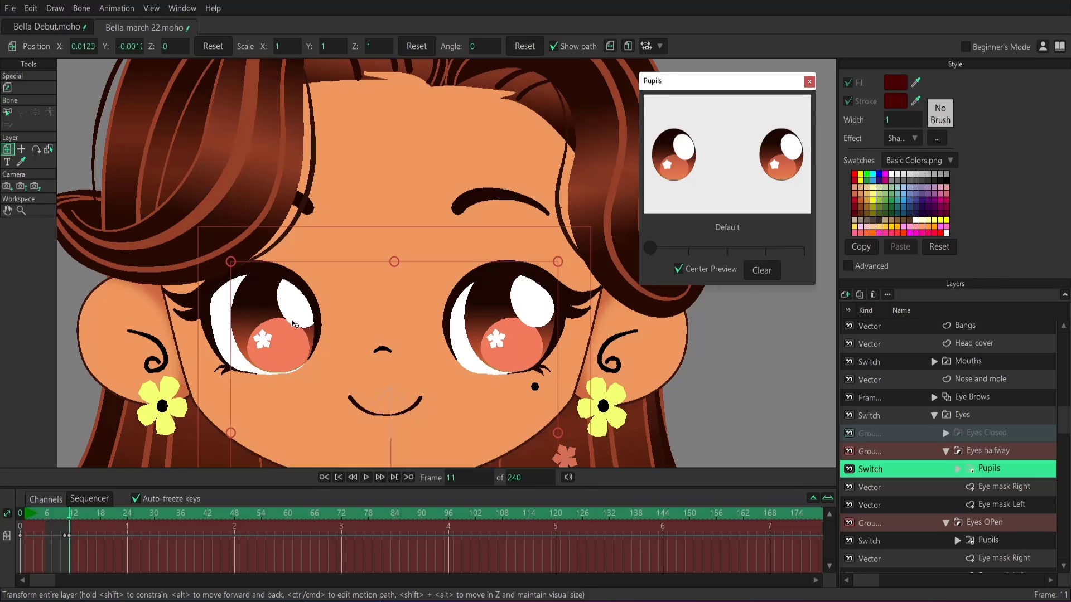
Step: Select the Eyes switch layer and scrub the blink from frame 4 to frame 12
{"action": "left_click", "coordinate": [965, 415]}
{"action": "left_click", "coordinate": [36, 510]}
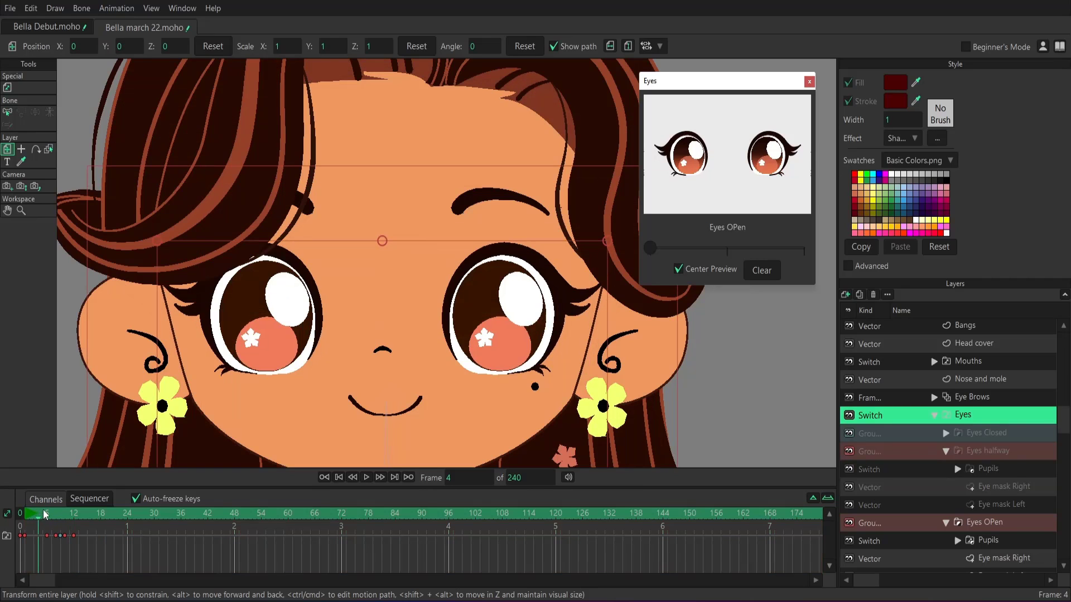
{"action": "left_click_drag", "start_coordinate": [46, 515], "coordinate": [74, 514]}
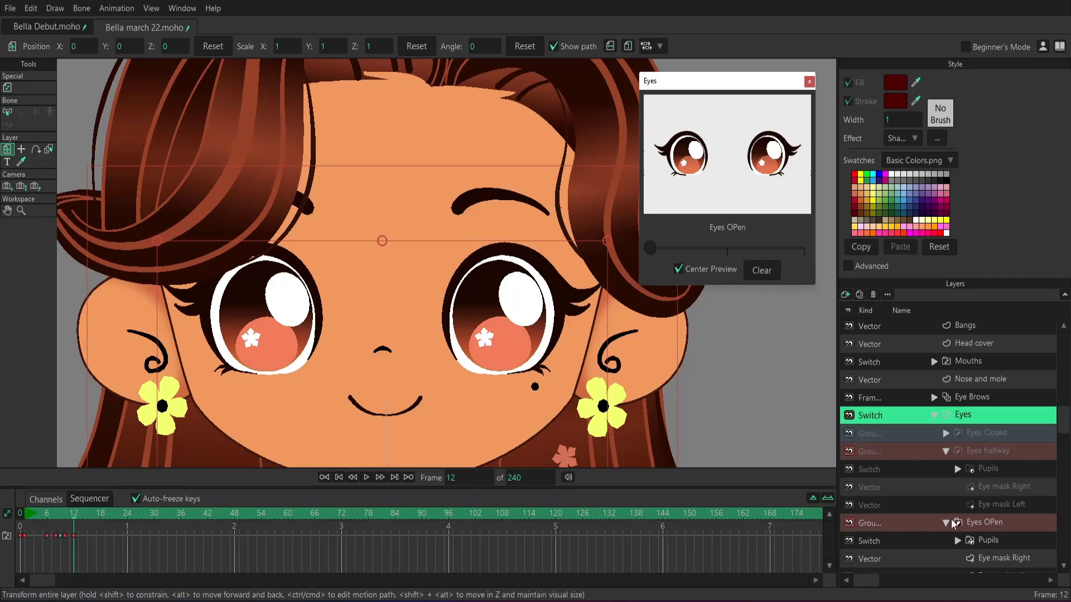
Step: Key the Pupils layer of Eyes OPen at frame 9 and shift it sideways to about X 0.0117 at frame 10
{"action": "scroll", "coordinate": [954, 525], "scroll_direction": "down", "scroll_amount": 2}
{"action": "left_click", "coordinate": [983, 490]}
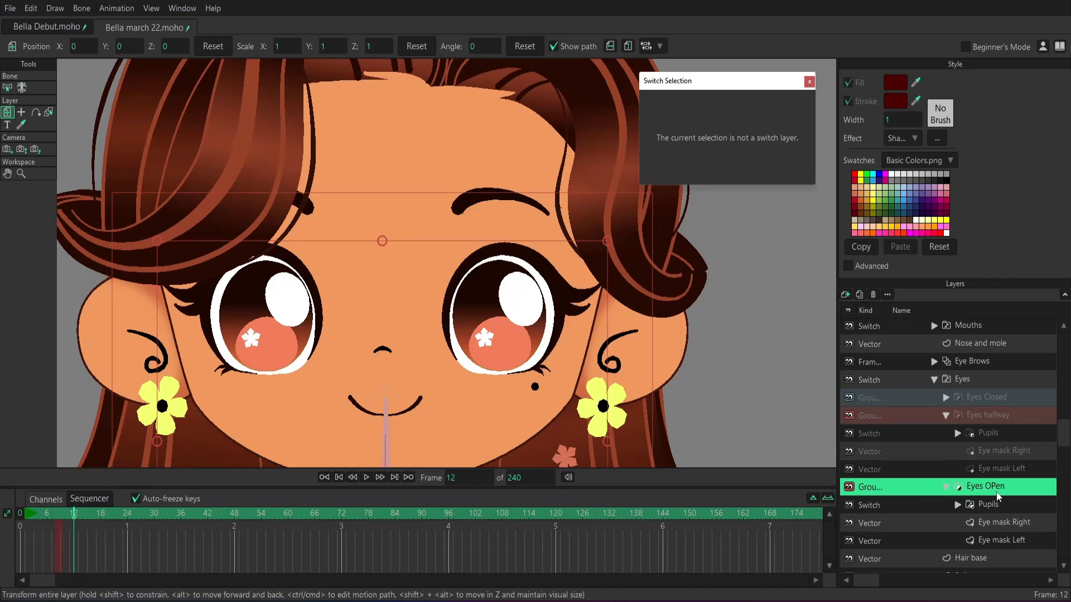
{"action": "left_click", "coordinate": [992, 504]}
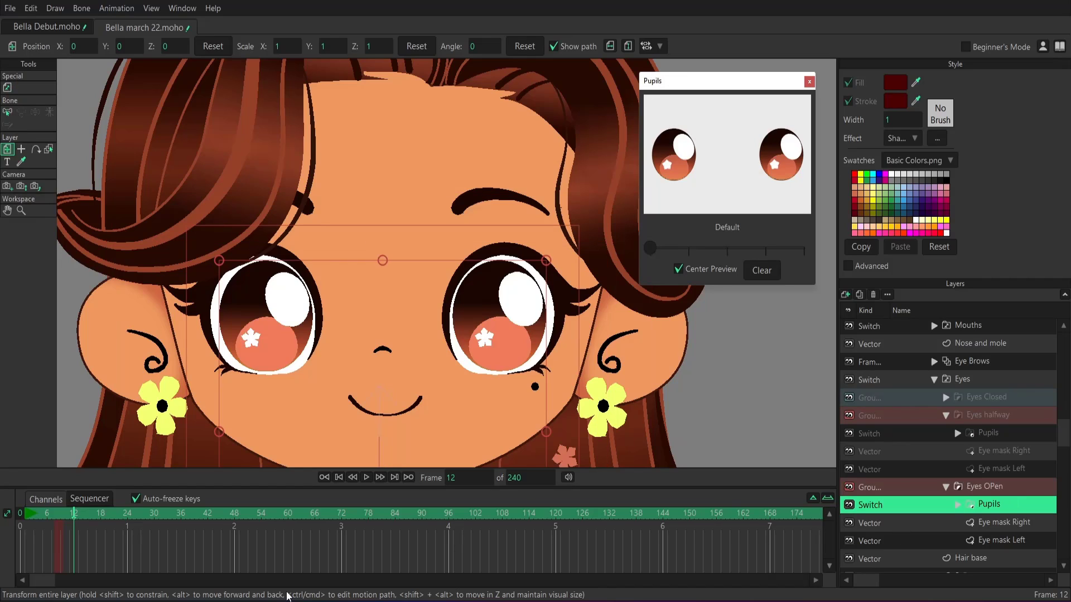
{"action": "mouse_move", "coordinate": [70, 513]}
{"action": "left_mouse_down"}
{"action": "mouse_move", "coordinate": [48, 513]}
{"action": "mouse_move", "coordinate": [59, 513]}
{"action": "left_mouse_up"}
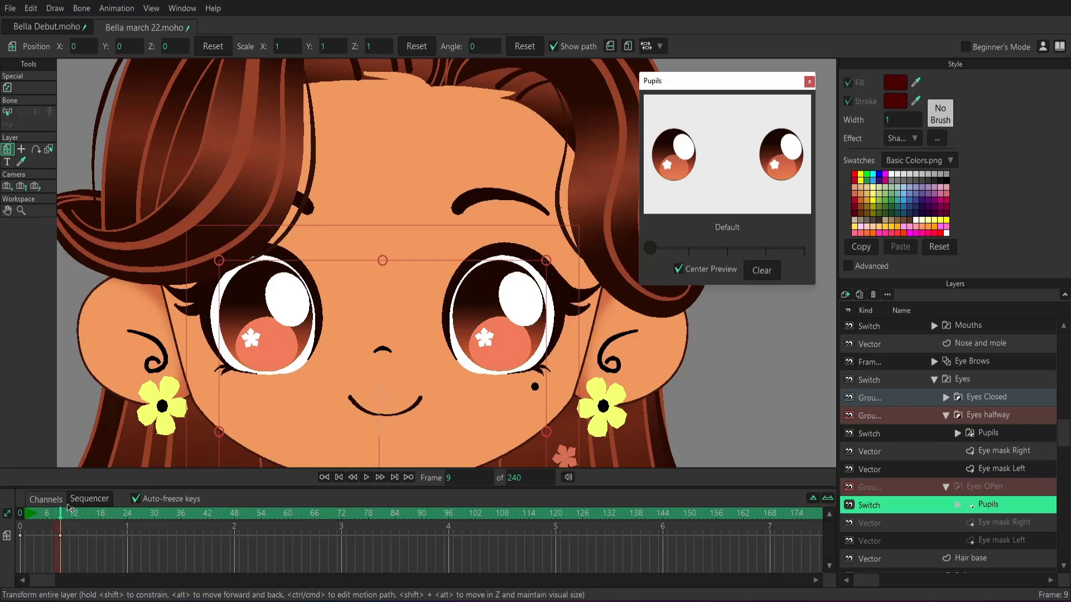
{"action": "left_click_drag", "start_coordinate": [62, 513], "coordinate": [65, 516]}
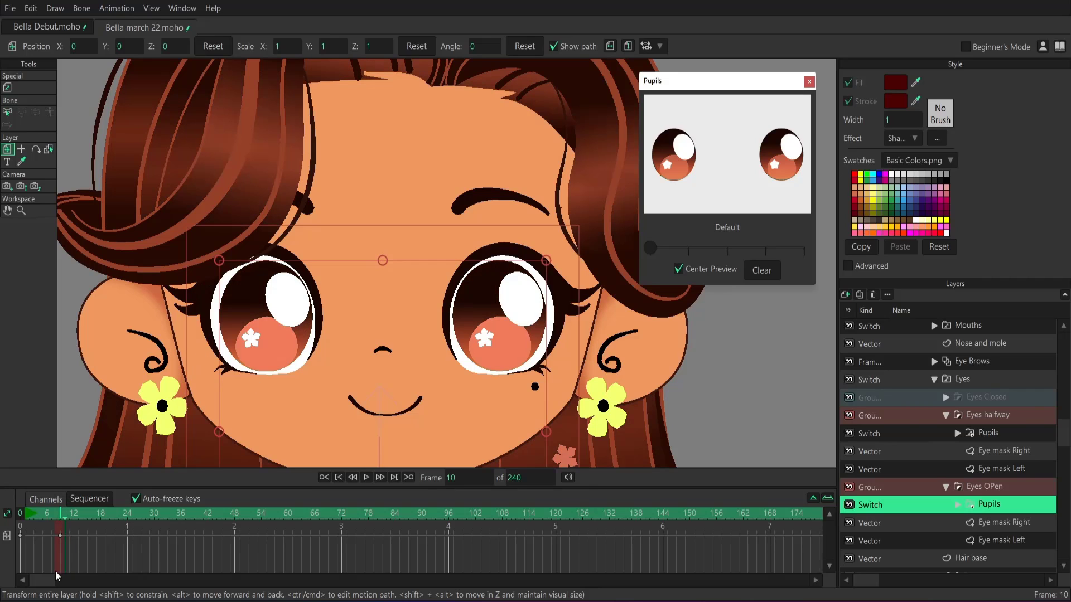
{"action": "left_click_drag", "start_coordinate": [258, 358], "coordinate": [269, 358]}
Step: Select the Eyes switch layer and play the blink with the pupil shift several times, starting from frames 2, 4 and 3
{"action": "left_click", "coordinate": [962, 381]}
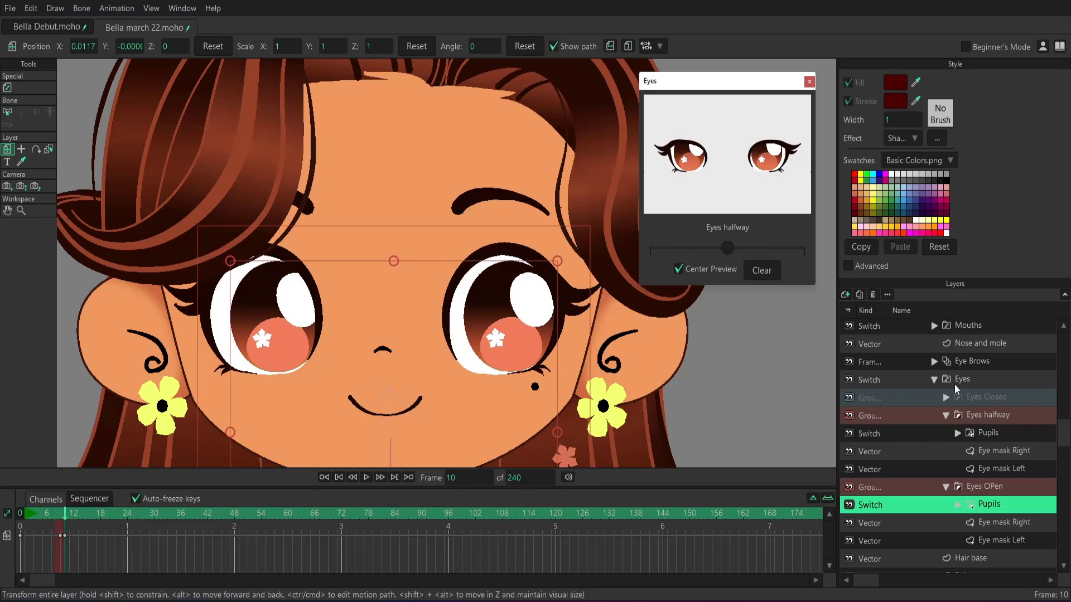
{"action": "left_click", "coordinate": [29, 513]}
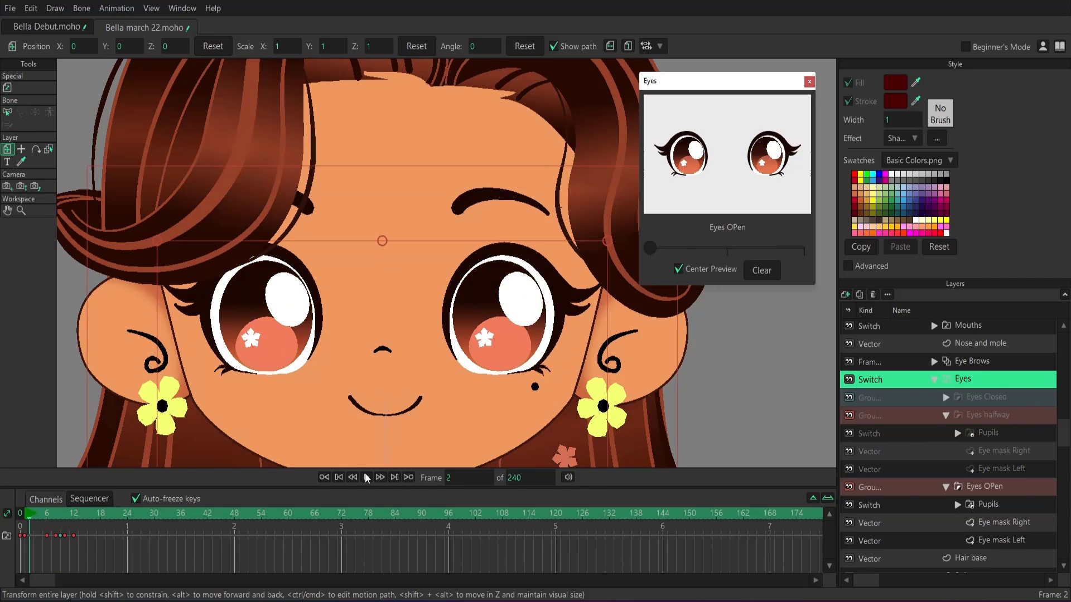
{"action": "left_click", "coordinate": [366, 478]}
{"action": "left_click", "coordinate": [55, 513]}
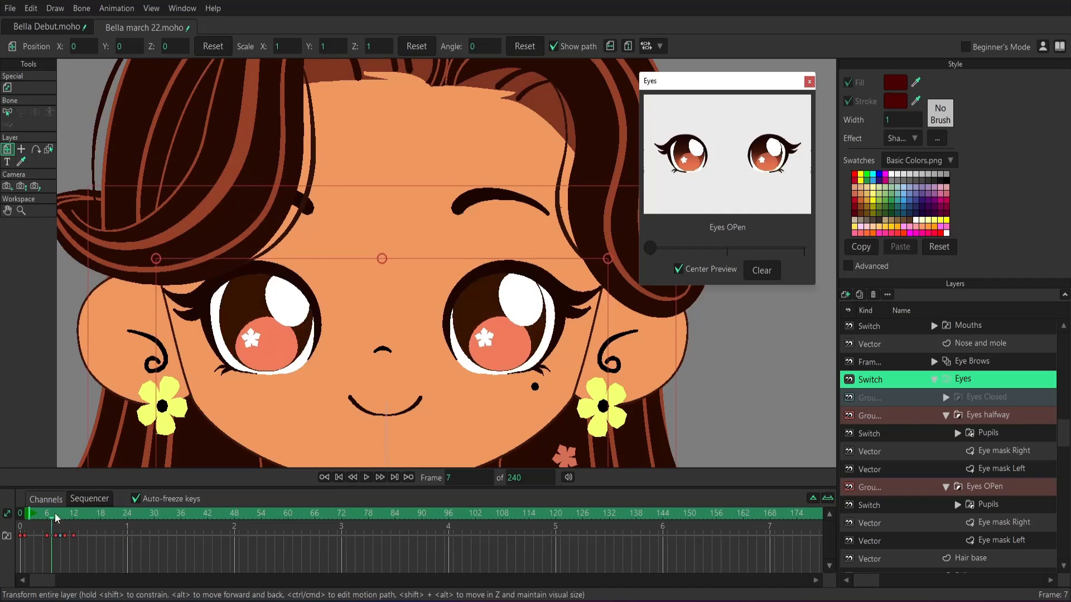
{"action": "mouse_move", "coordinate": [54, 513]}
{"action": "left_mouse_down"}
{"action": "mouse_move", "coordinate": [69, 513]}
{"action": "mouse_move", "coordinate": [38, 513]}
{"action": "left_mouse_up"}
{"action": "left_click", "coordinate": [366, 477]}
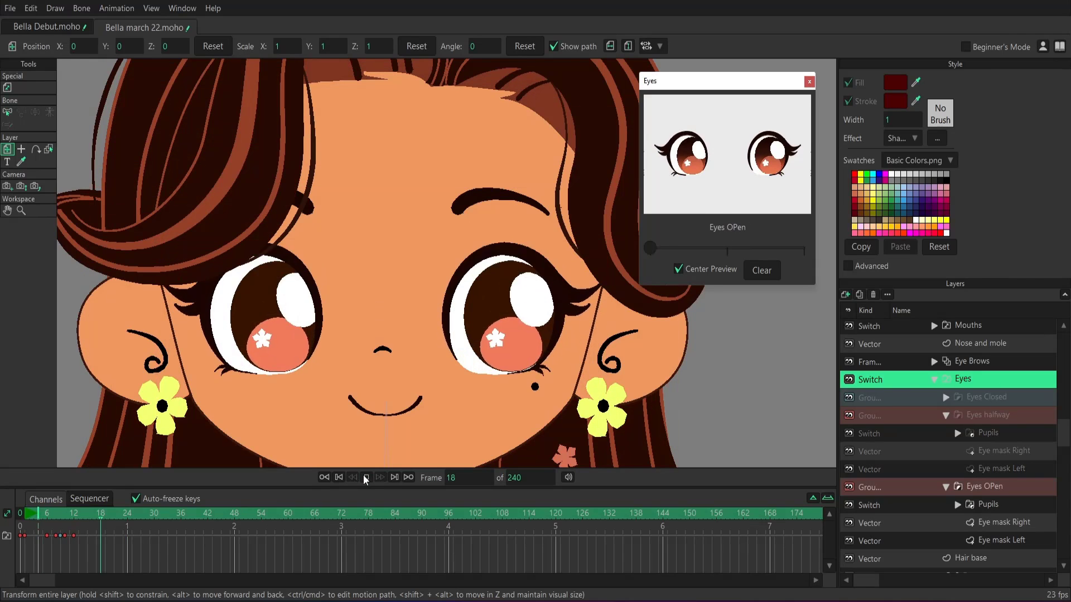
{"action": "left_click", "coordinate": [366, 478]}
{"action": "left_click", "coordinate": [36, 520]}
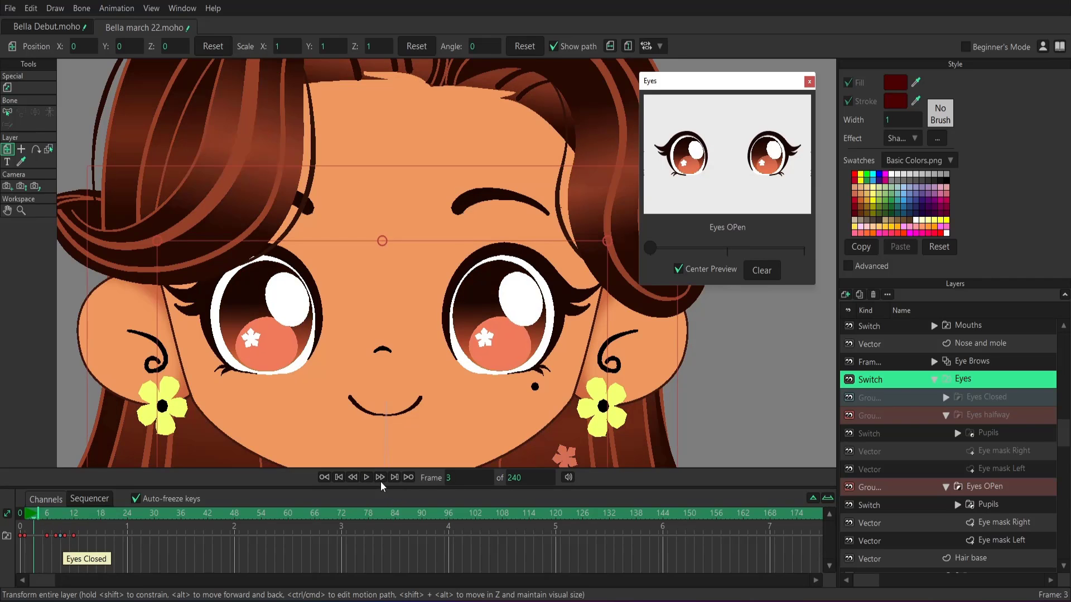
{"action": "left_click", "coordinate": [367, 476]}
{"action": "left_click", "coordinate": [367, 476]}
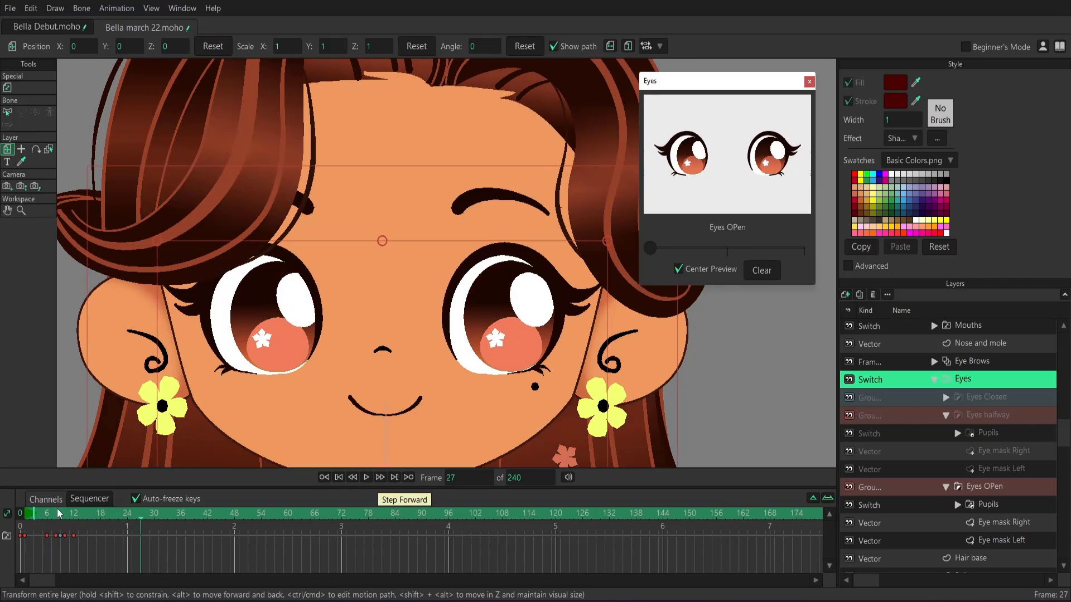
Step: Move the two Pupils position keys of Eyes halfway one frame earlier, to frames 9 and 10, and scrub over them
{"action": "mouse_move", "coordinate": [59, 513]}
{"action": "left_mouse_down"}
{"action": "mouse_move", "coordinate": [46, 513]}
{"action": "mouse_move", "coordinate": [65, 512]}
{"action": "left_mouse_up"}
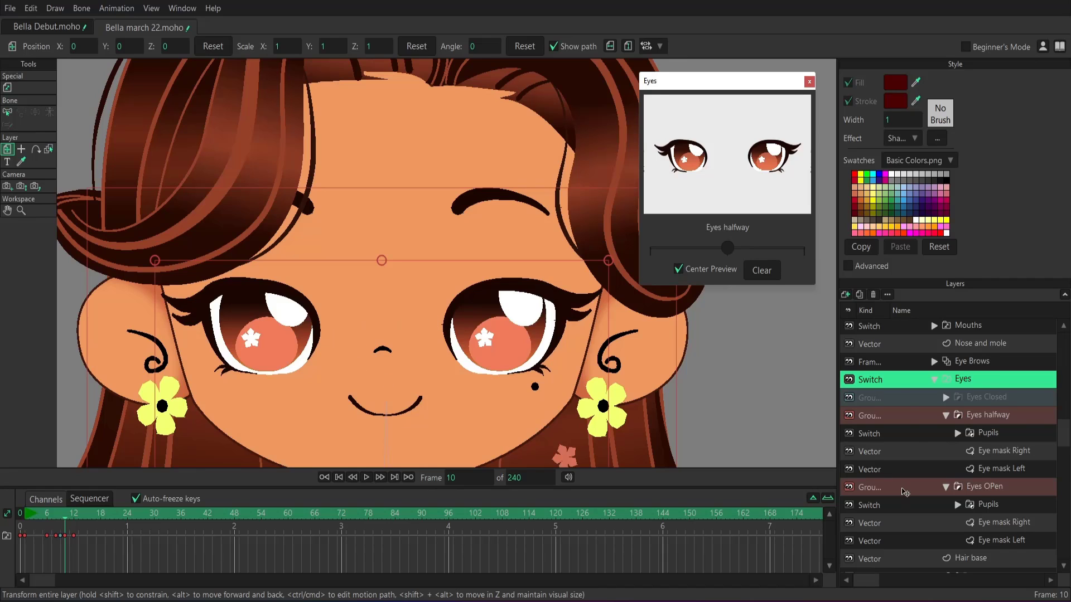
{"action": "left_click", "coordinate": [980, 414]}
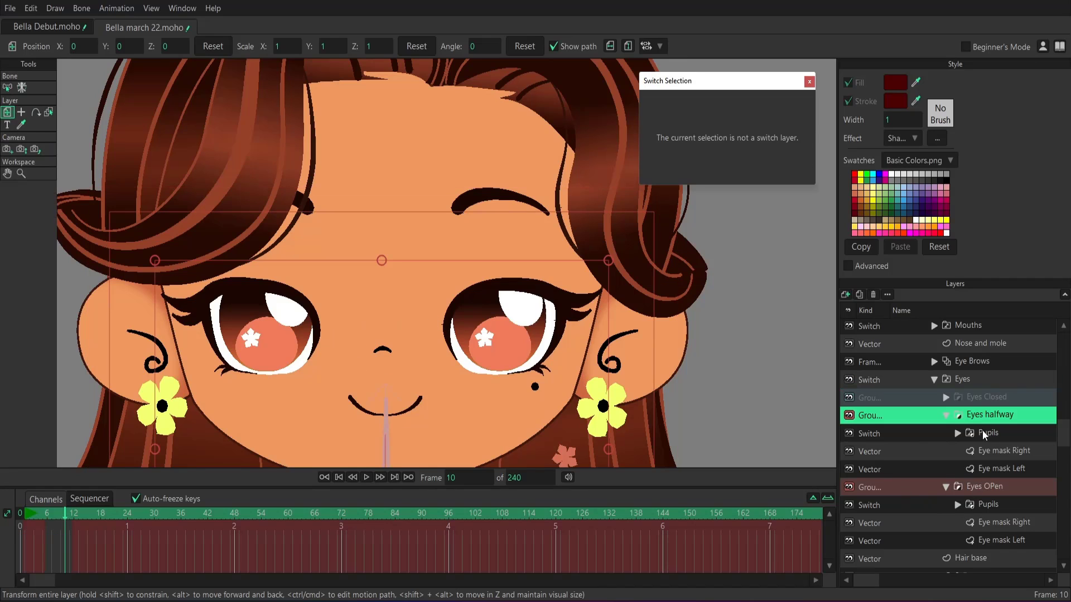
{"action": "left_click", "coordinate": [999, 431]}
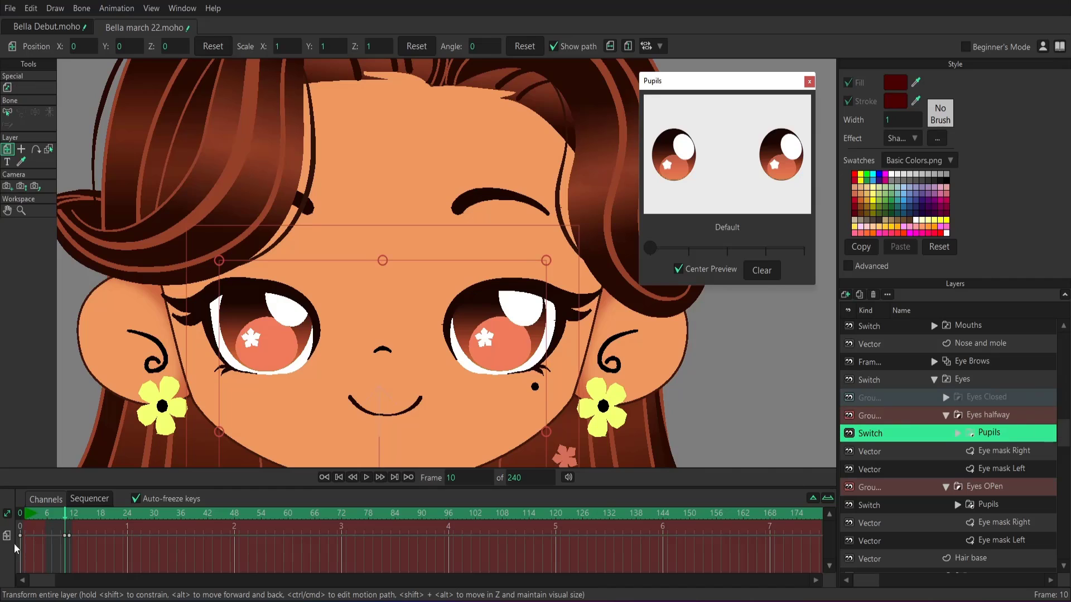
{"action": "left_click_drag", "start_coordinate": [67, 536], "coordinate": [62, 537]}
{"action": "left_click", "coordinate": [65, 514]}
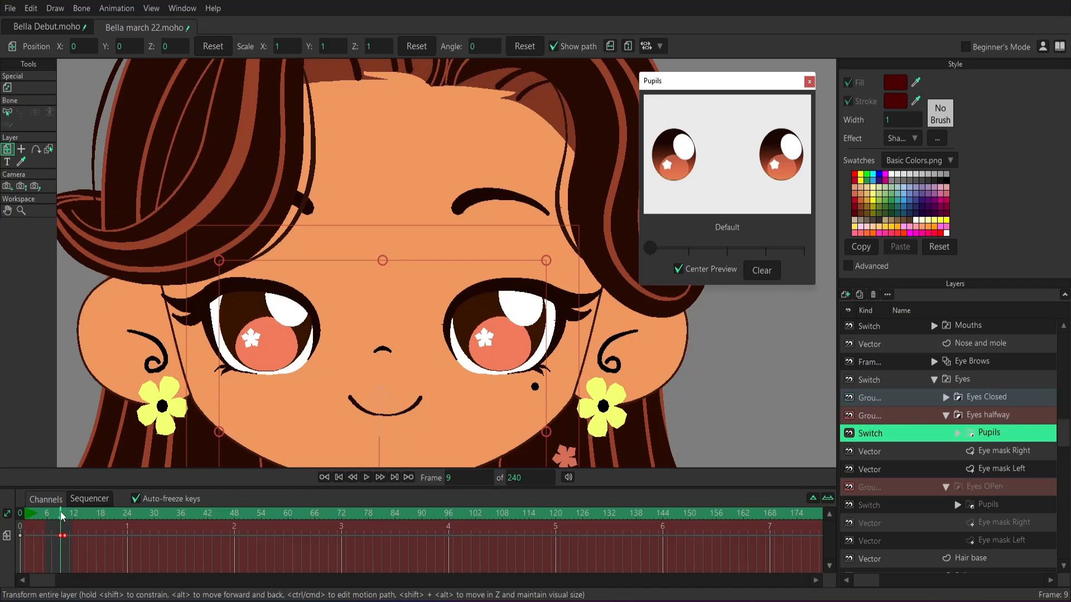
{"action": "left_click_drag", "start_coordinate": [69, 516], "coordinate": [56, 515]}
Step: Play the Eyes blink from frame 2, examine the Eyes halfway Pupils layer at frame 13, and reselect the Eyes layer
{"action": "left_click", "coordinate": [979, 383]}
{"action": "left_click", "coordinate": [29, 535]}
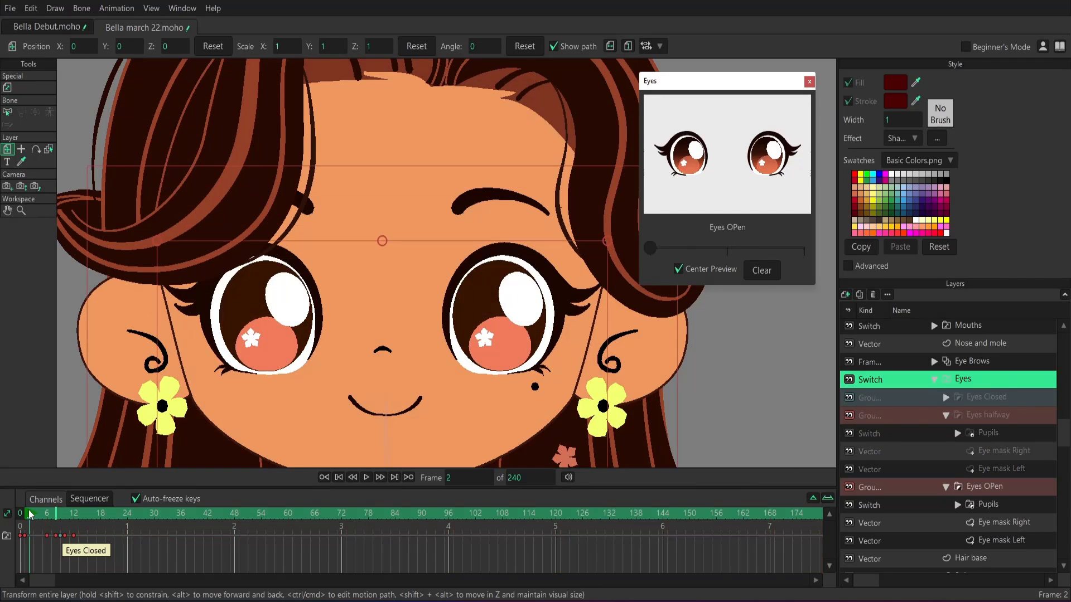
{"action": "left_click", "coordinate": [366, 478]}
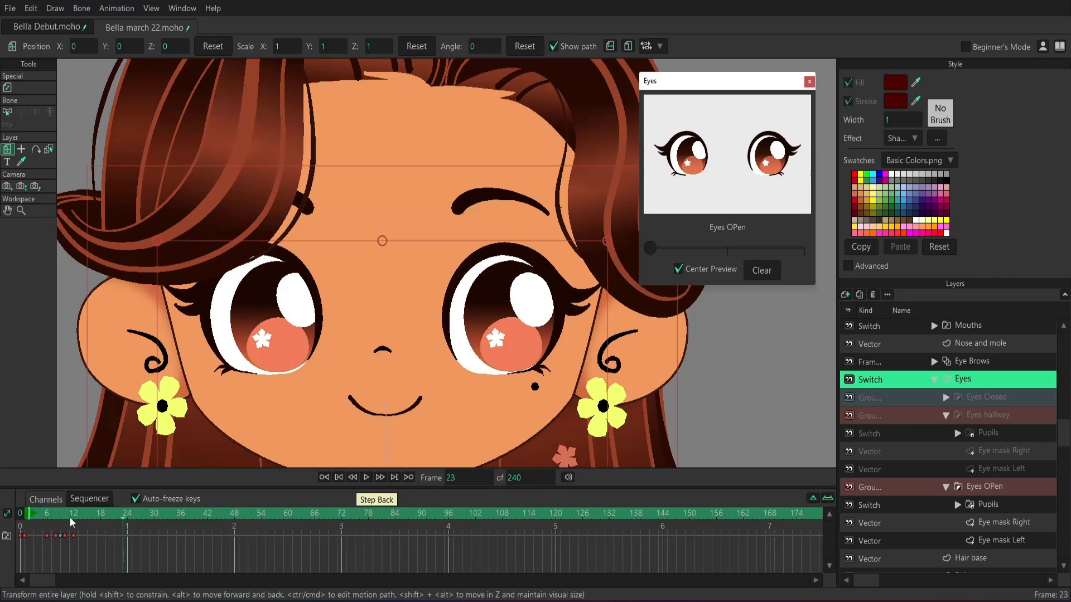
{"action": "mouse_move", "coordinate": [69, 517]}
{"action": "left_mouse_down"}
{"action": "mouse_move", "coordinate": [37, 515]}
{"action": "mouse_move", "coordinate": [78, 515]}
{"action": "left_mouse_up"}
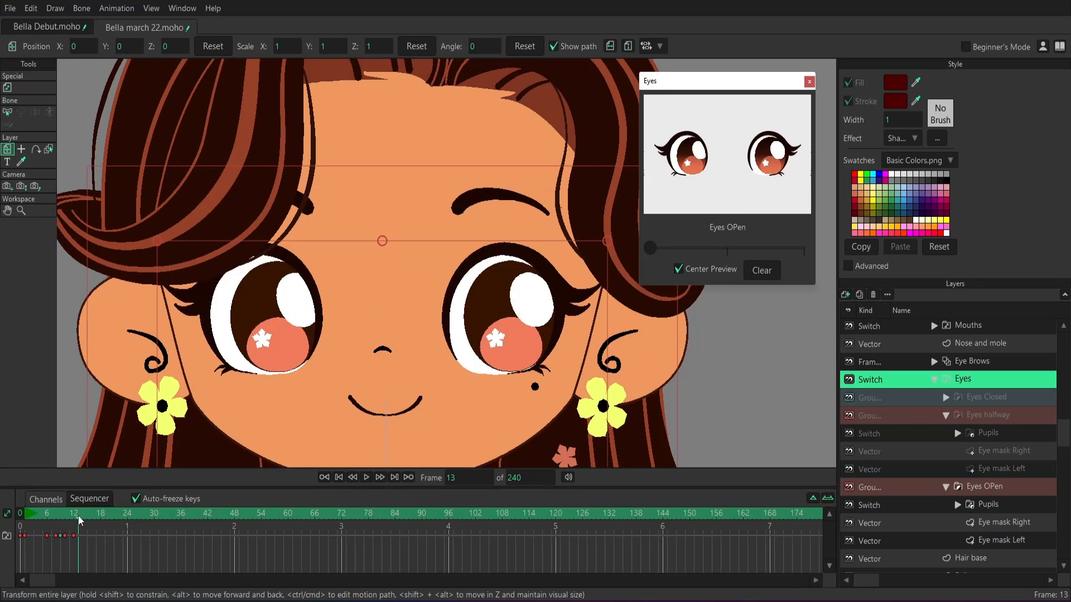
{"action": "left_click", "coordinate": [990, 416]}
{"action": "left_click", "coordinate": [983, 433]}
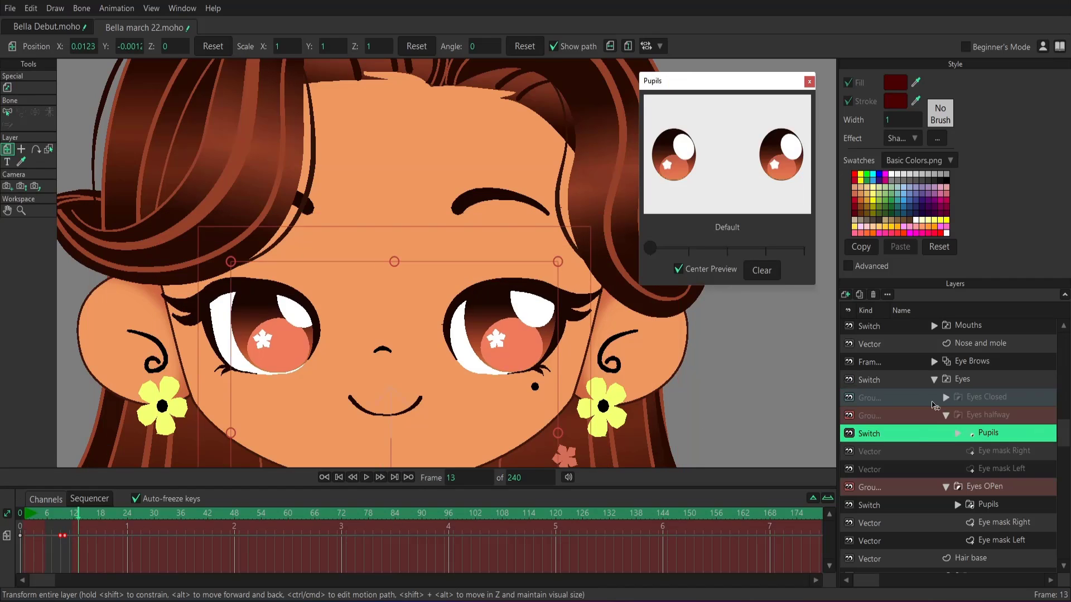
{"action": "left_click", "coordinate": [957, 379]}
Step: Replay the finished blink from frame 1, stop the playback, and close the switch selection window
{"action": "left_click", "coordinate": [34, 513]}
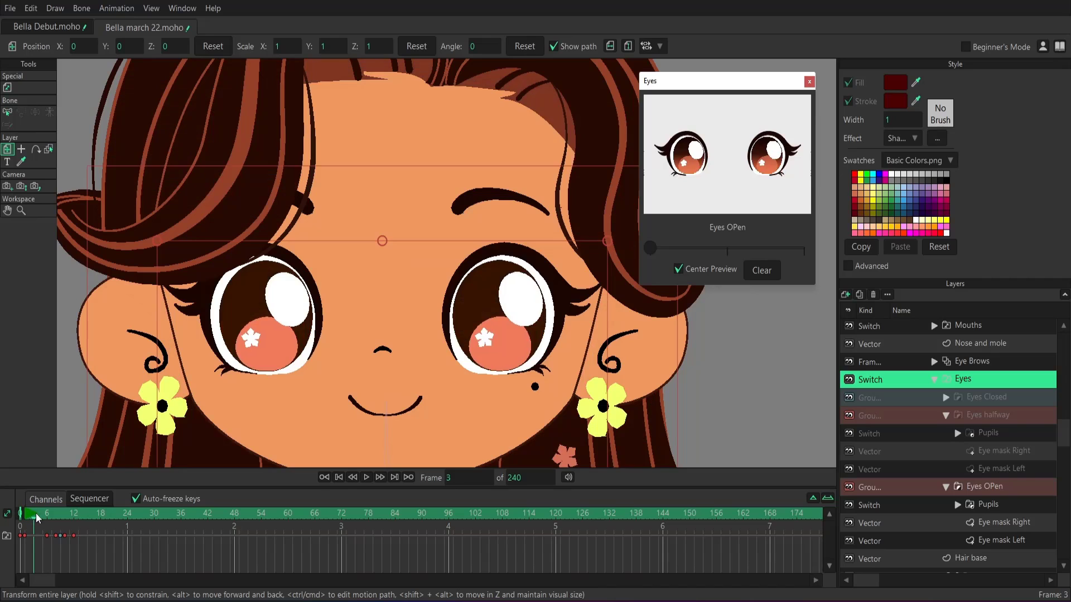
{"action": "left_click", "coordinate": [352, 477]}
{"action": "left_click", "coordinate": [352, 477]}
{"action": "left_click", "coordinate": [366, 477]}
{"action": "left_click", "coordinate": [366, 477]}
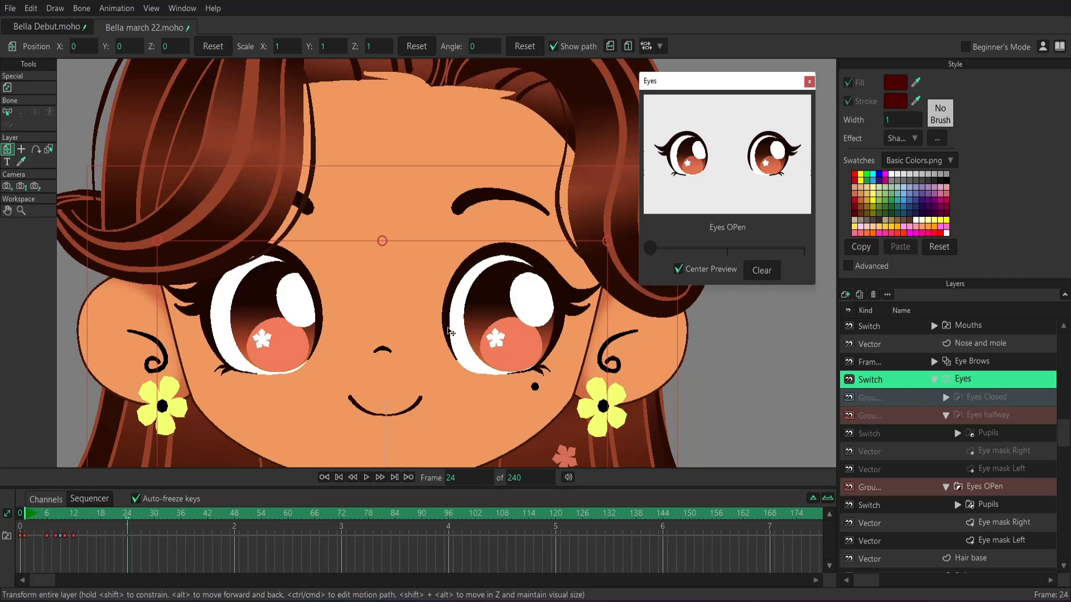
{"action": "left_click", "coordinate": [537, 258]}
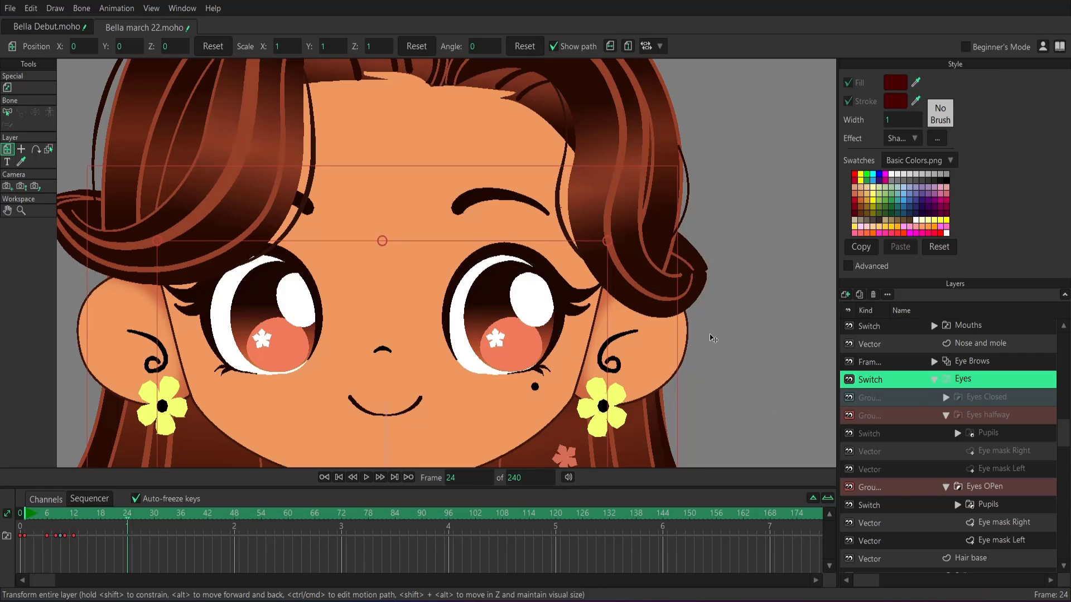